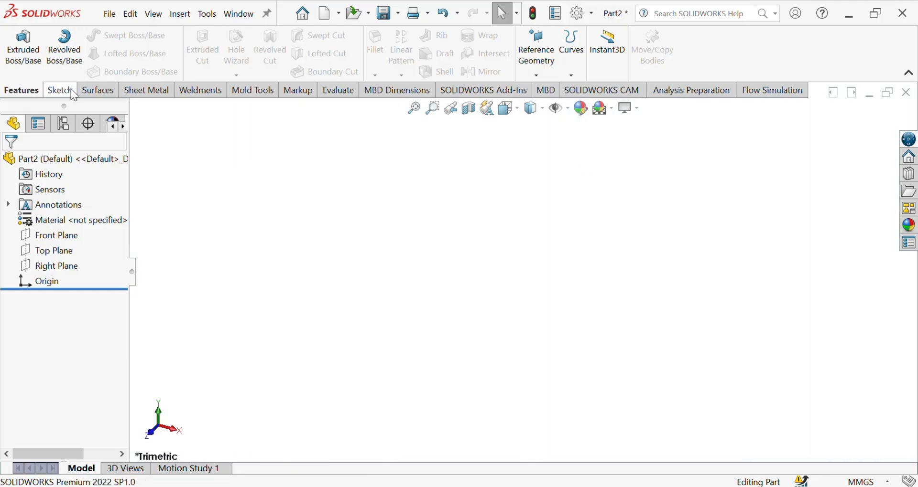
- Start a sketch on the Front Plane and draw a circle of about 24 mm radius centred on the origin
click(70, 90)
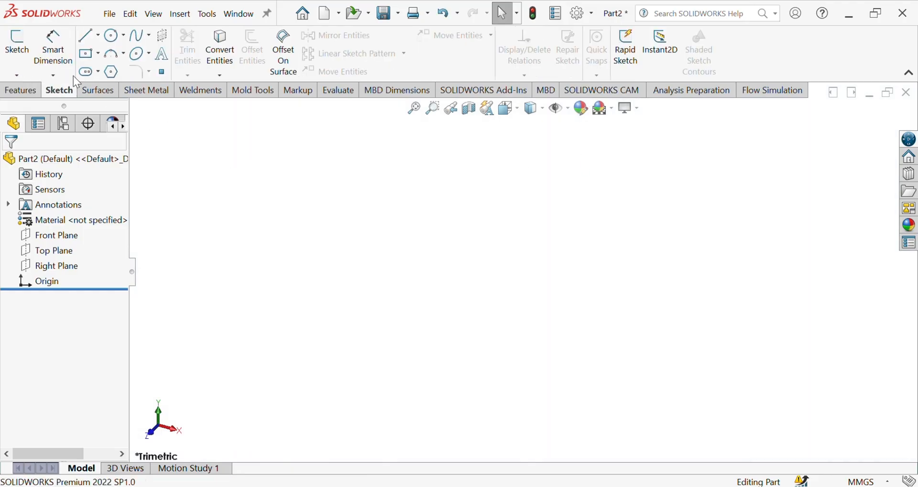
click(17, 45)
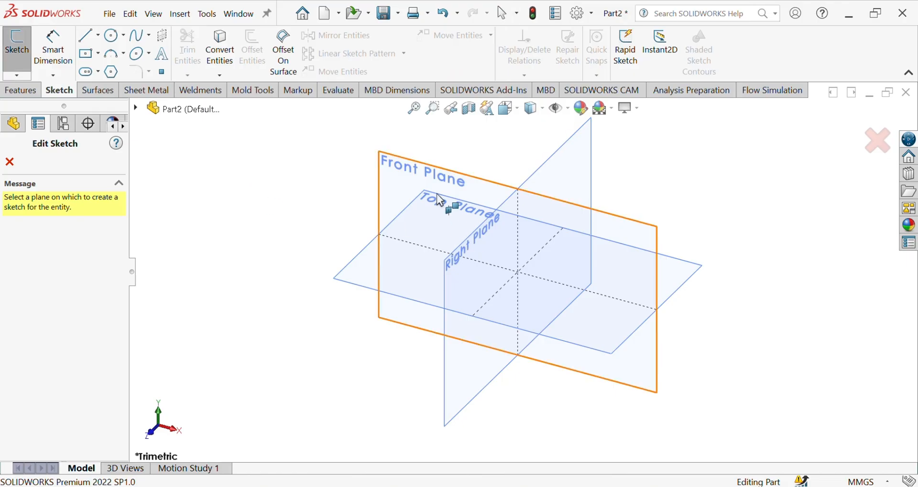
click(406, 168)
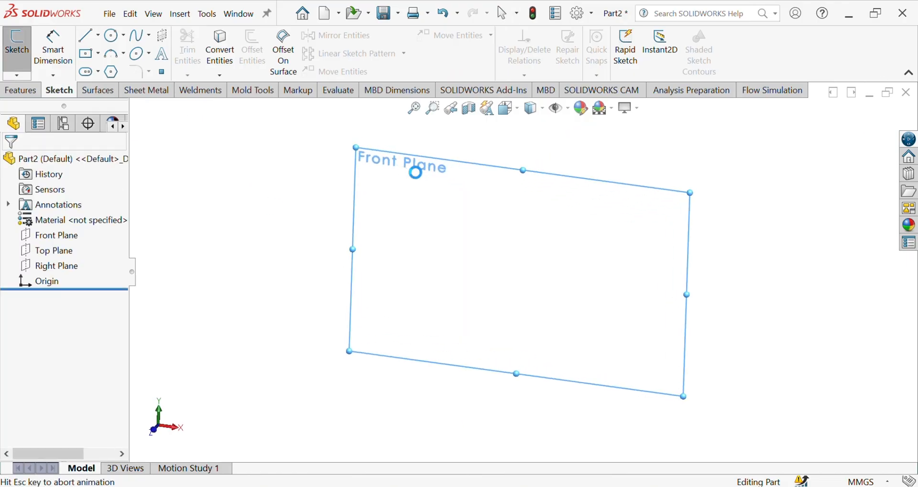
click(113, 35)
click(524, 273)
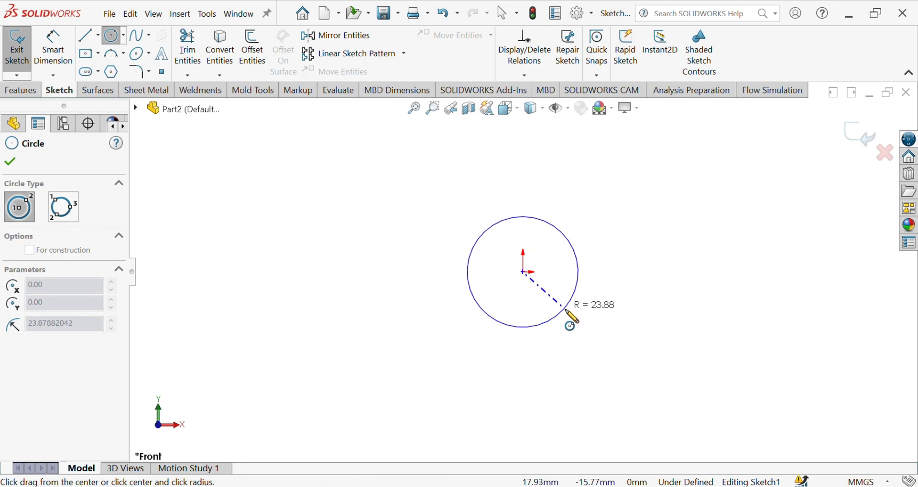
click(567, 312)
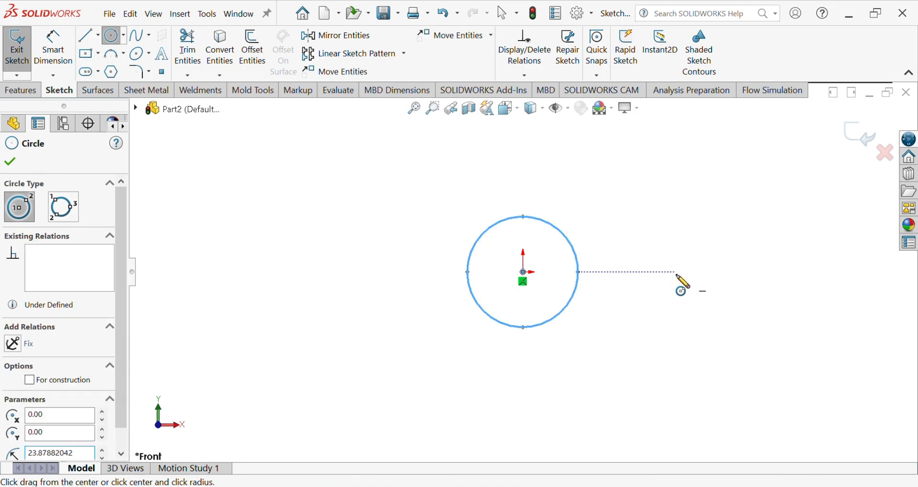
- Sketch a second circle of about 16 mm radius, centred about 66 mm to the right of the origin
click(675, 273)
click(702, 300)
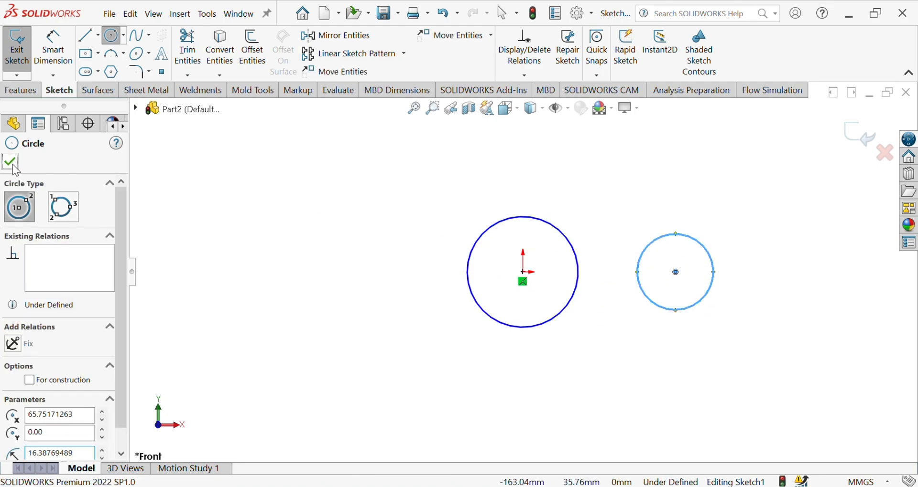
click(11, 164)
- Dimension the circle at the origin with a diameter of 40 mm
click(53, 47)
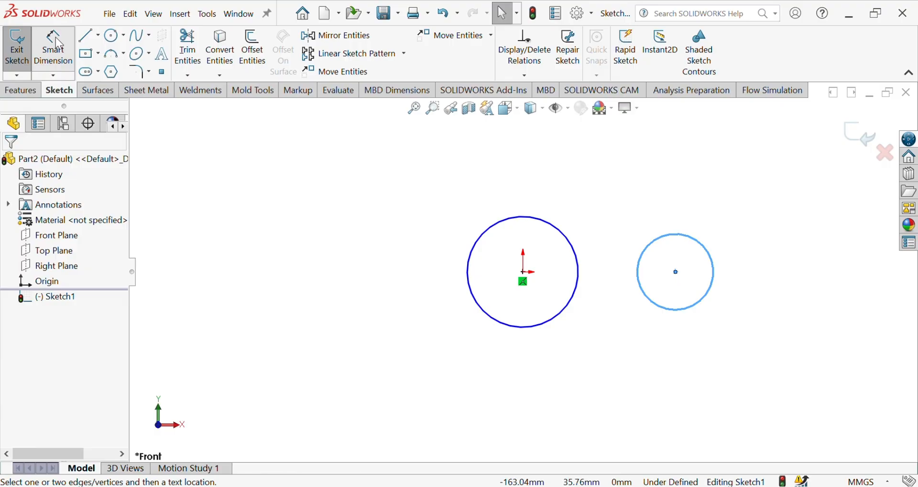
click(467, 273)
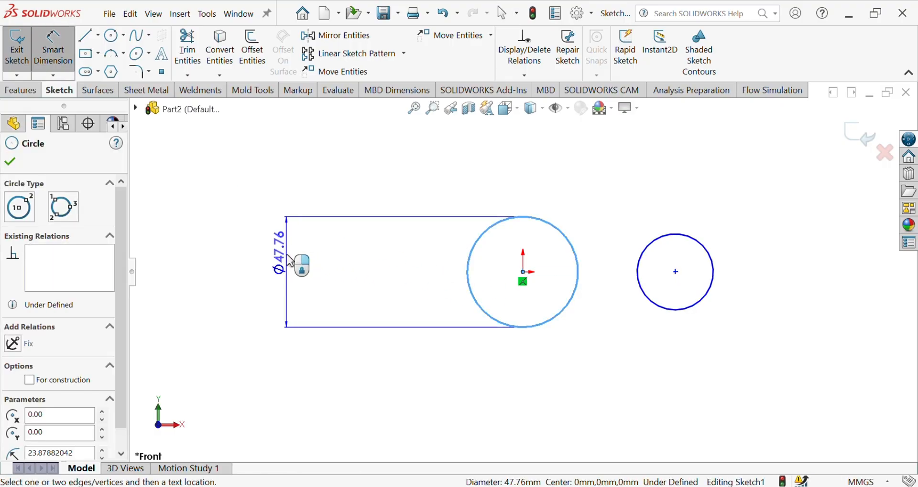
click(290, 261)
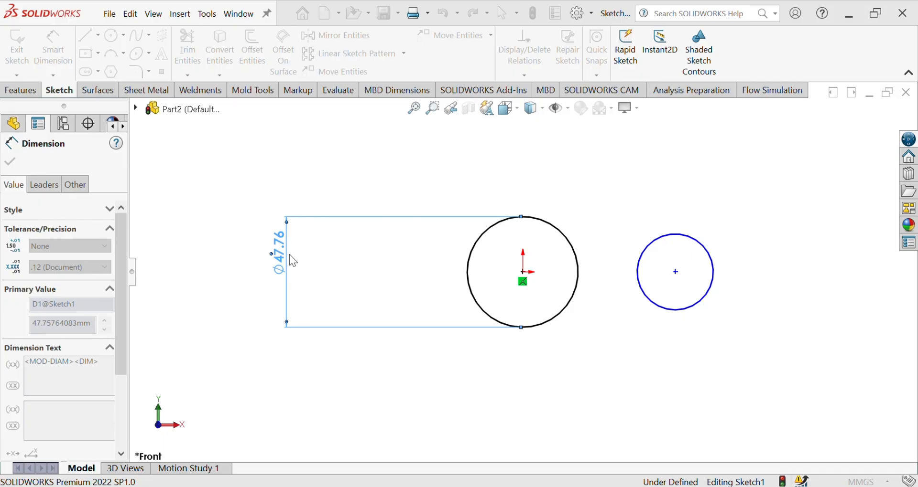
text(40)
key(Return)
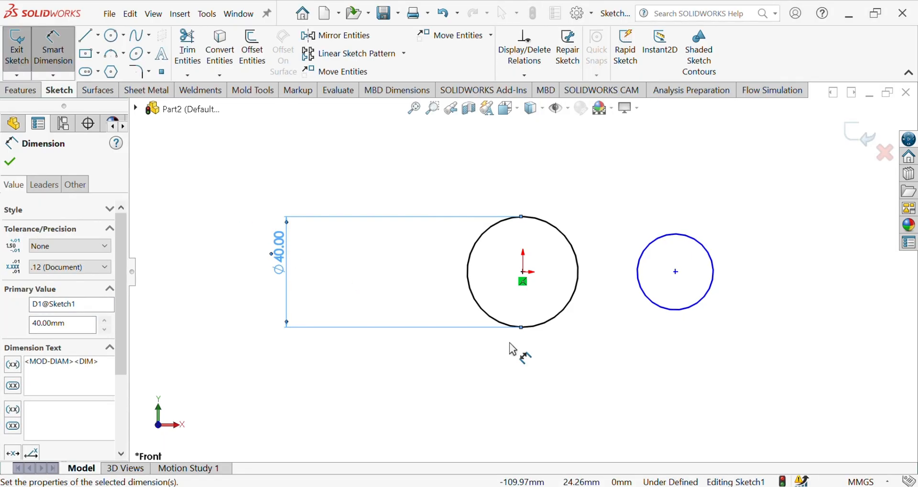
- Dimension the smaller circle on the right with a diameter of 20 mm
click(703, 301)
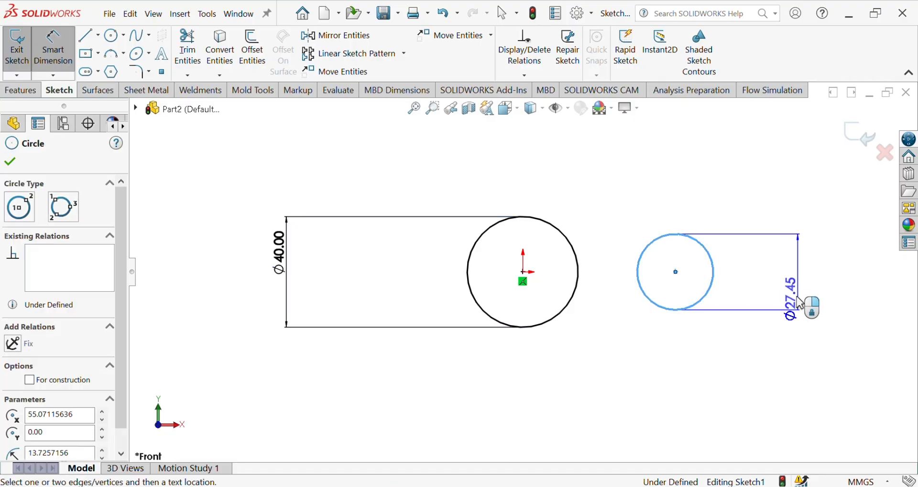
click(788, 290)
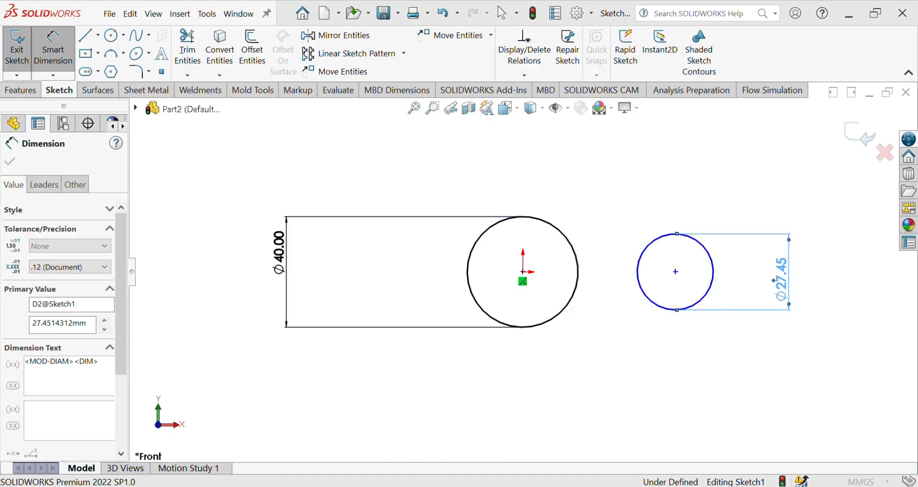
text(20)
key(Return)
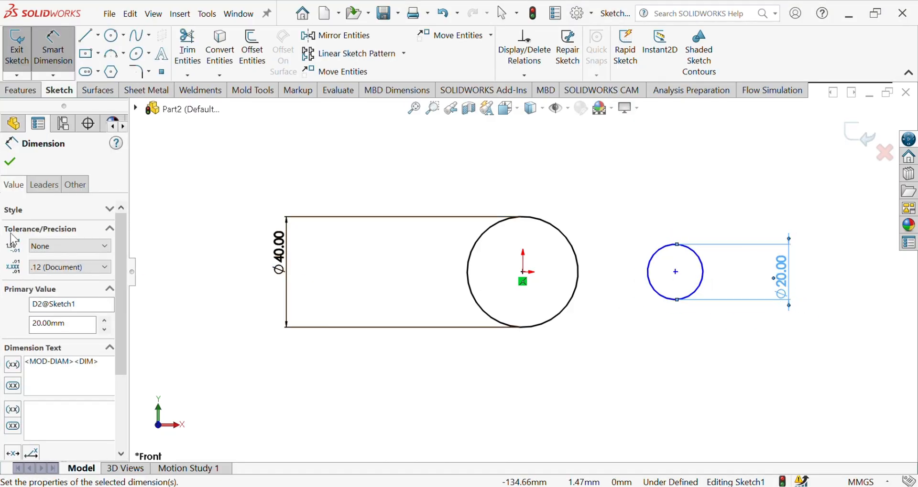
click(10, 162)
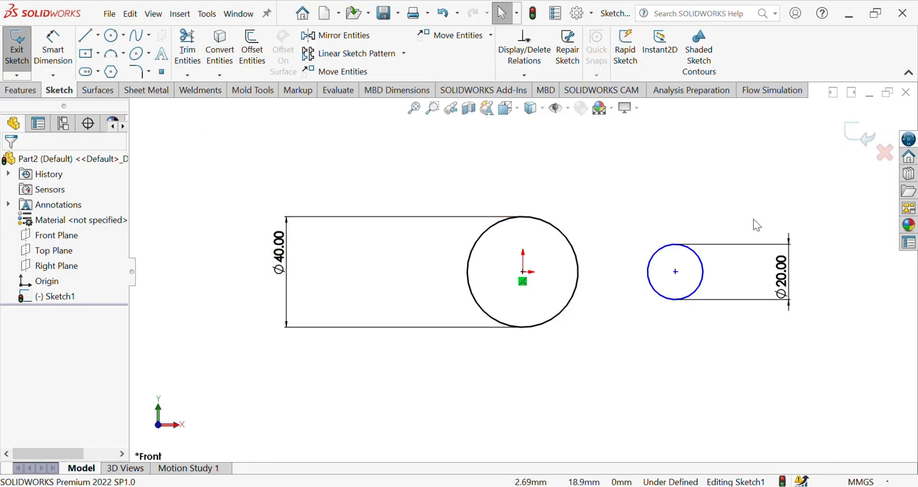
click(860, 136)
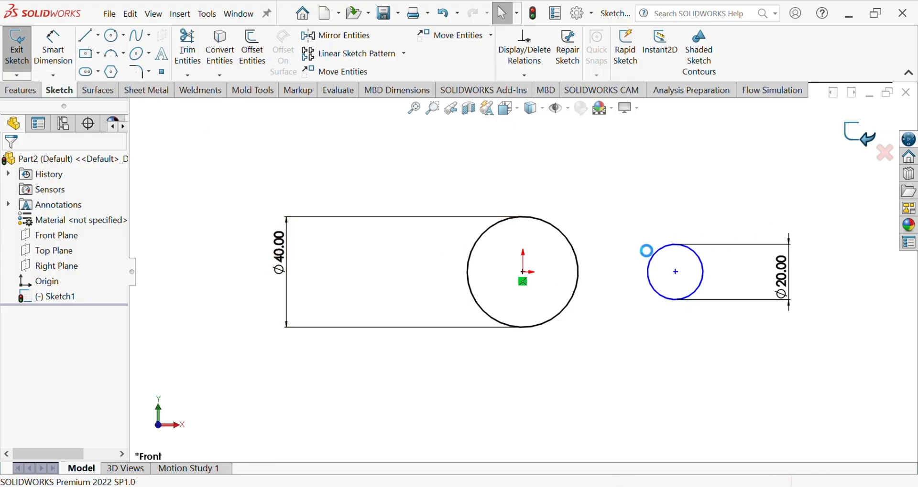
click(521, 273)
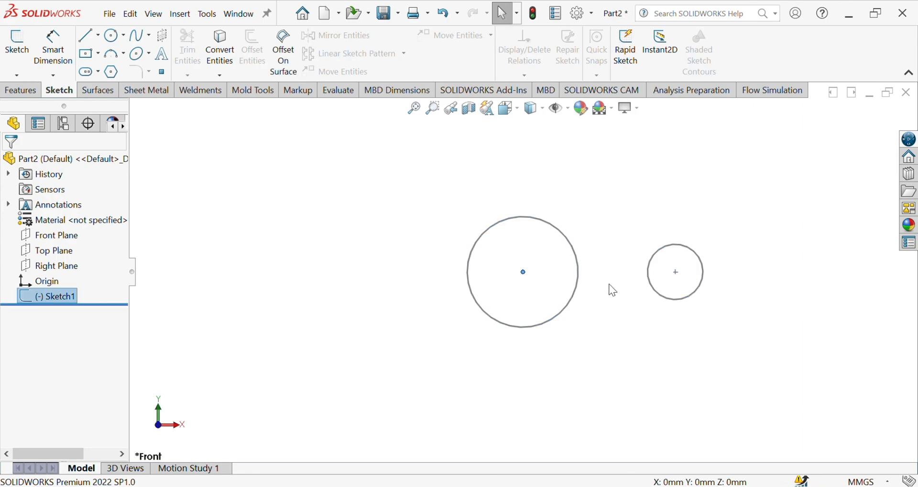
click(675, 274)
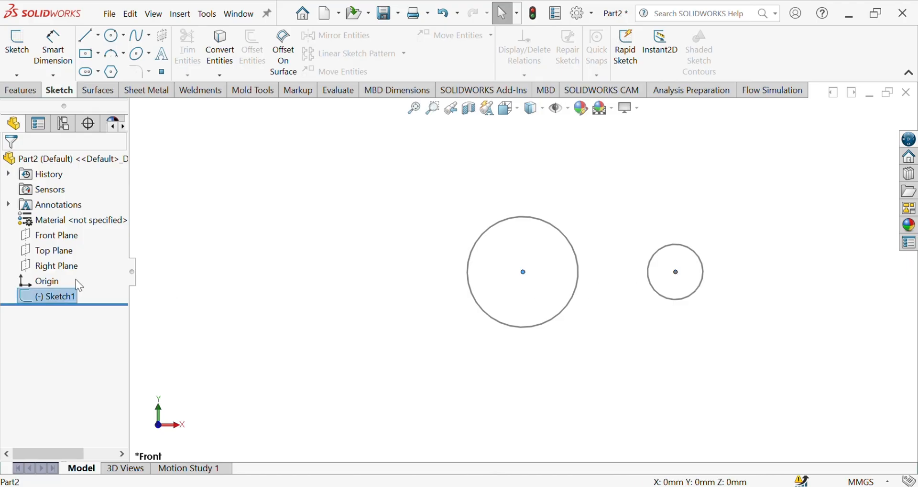
click(90, 288)
click(64, 294)
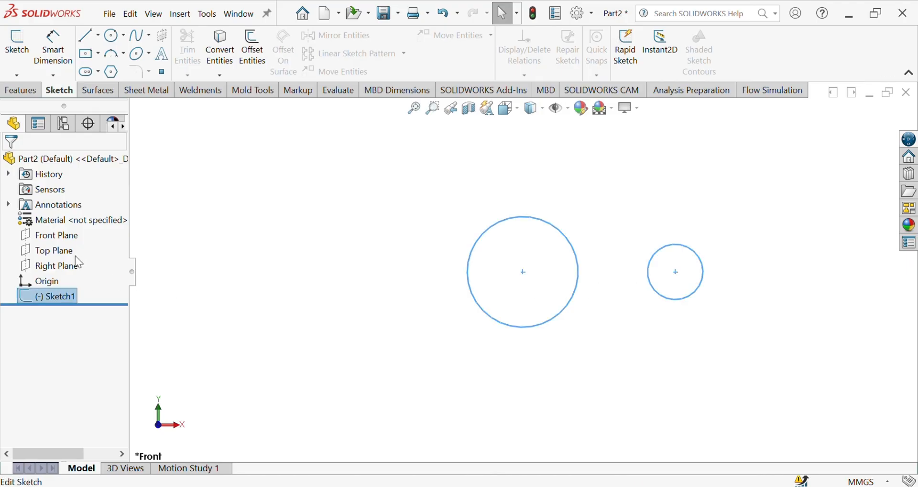
click(75, 256)
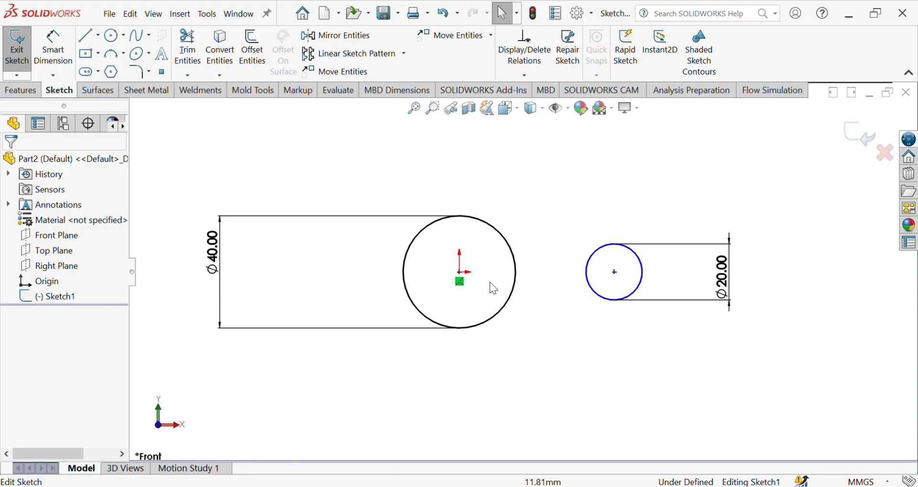
- Add a Horizontal relation between the centre points of the two circles
click(461, 272)
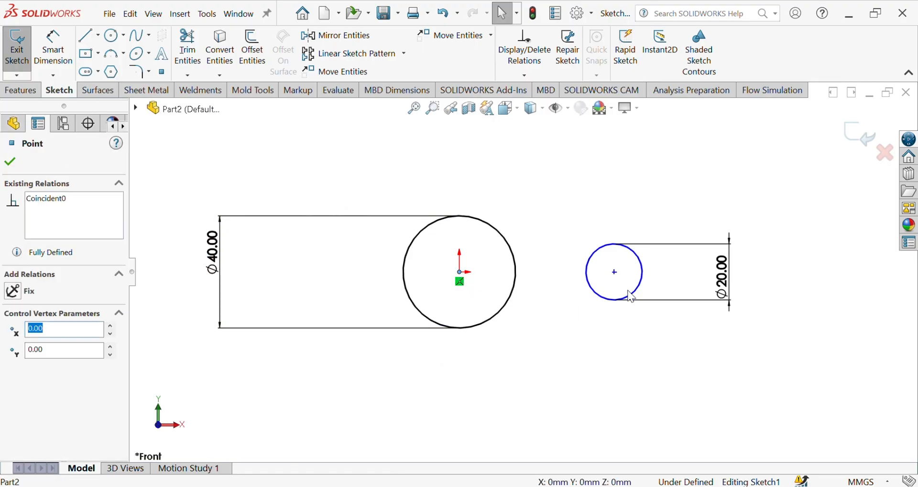
ctrl+click(614, 273)
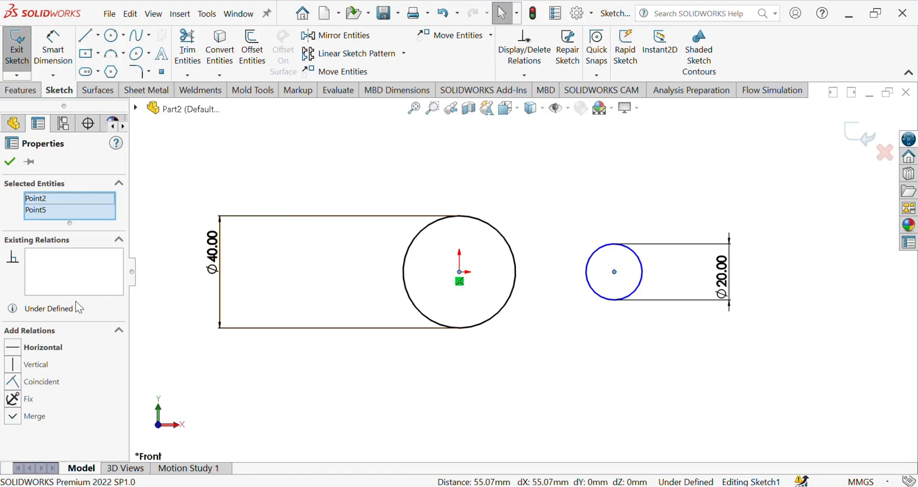
click(57, 349)
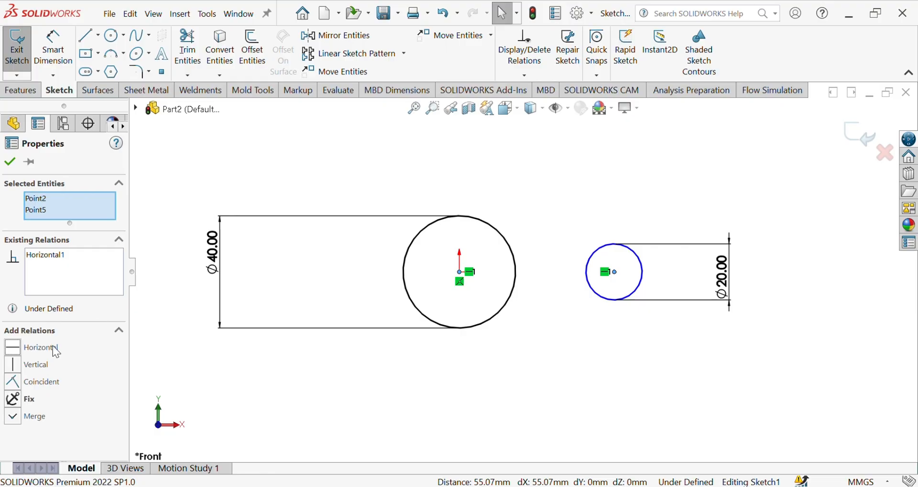
click(11, 163)
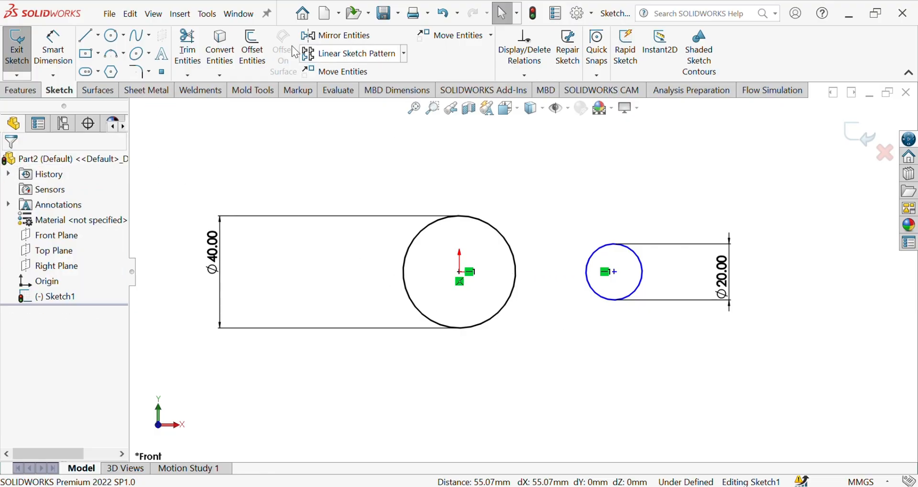
- Sketch a three-point arc of about 132 mm radius, bulging outward, joining the upper sides of the two circles
click(112, 58)
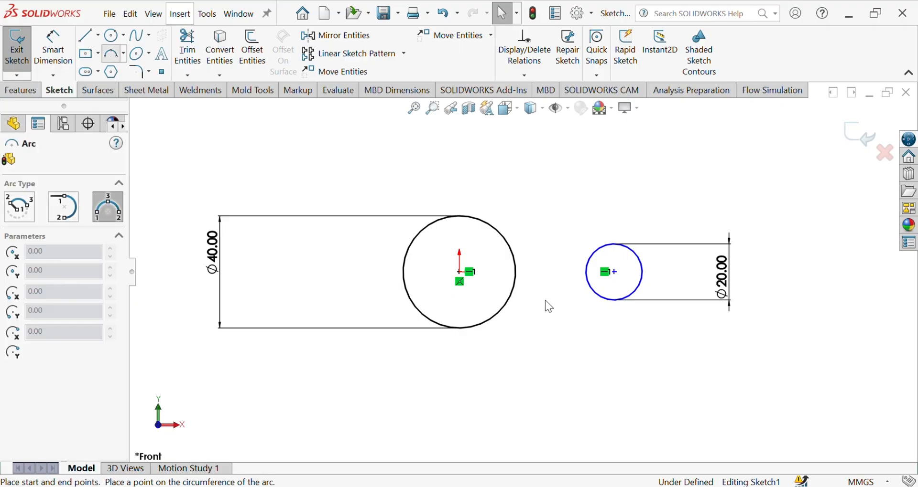
click(460, 217)
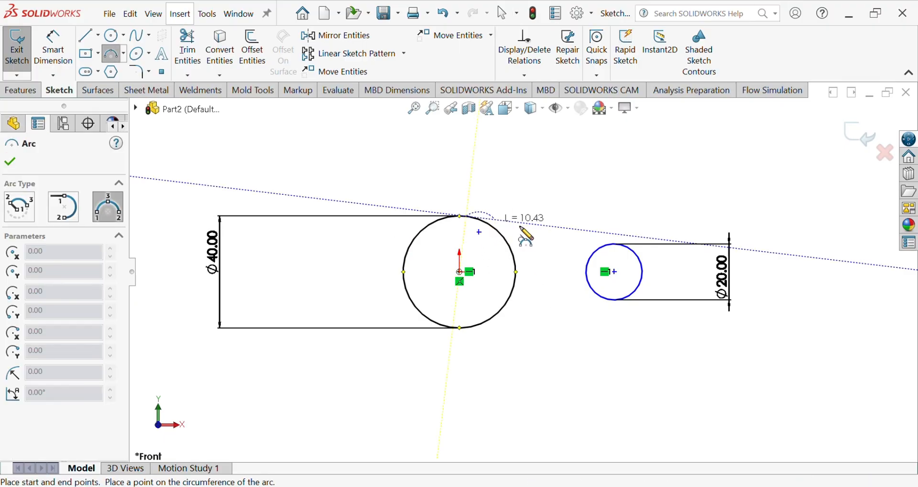
click(630, 247)
click(594, 236)
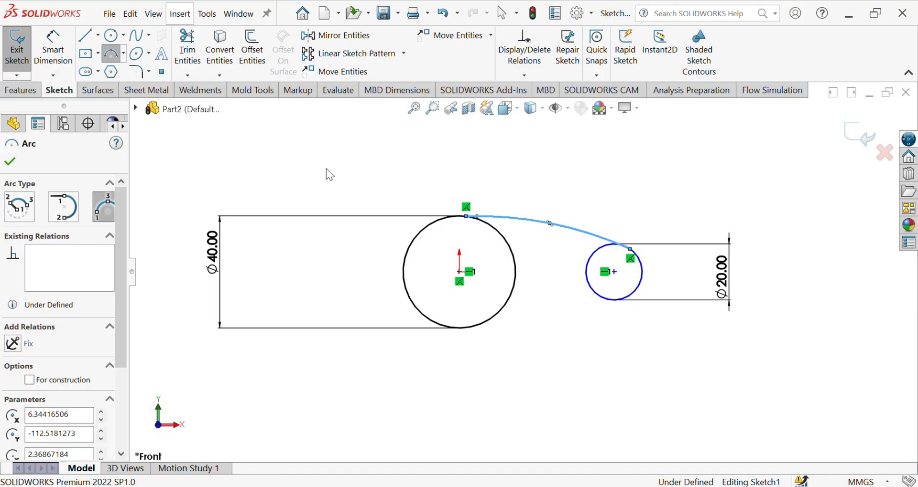
key(Escape)
- Sketch a three-point arc of about 100 mm radius, bulging outward, joining the lower sides of the two circles
click(111, 53)
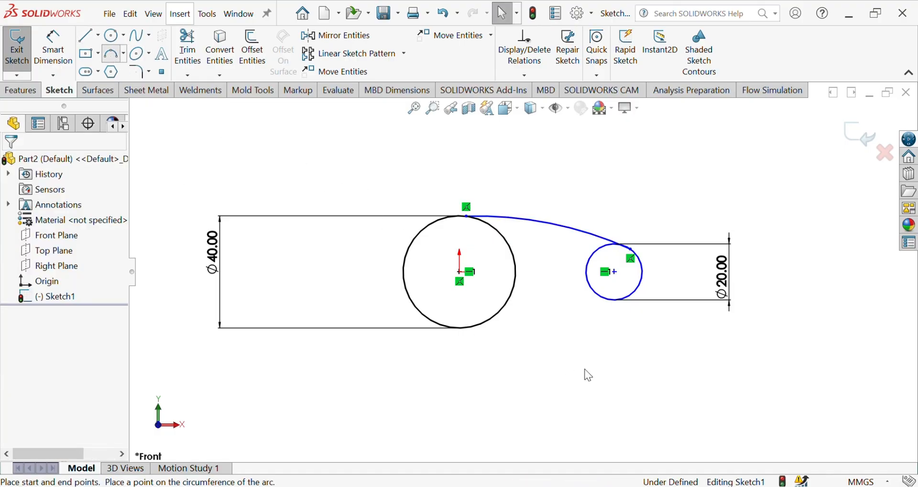
click(466, 329)
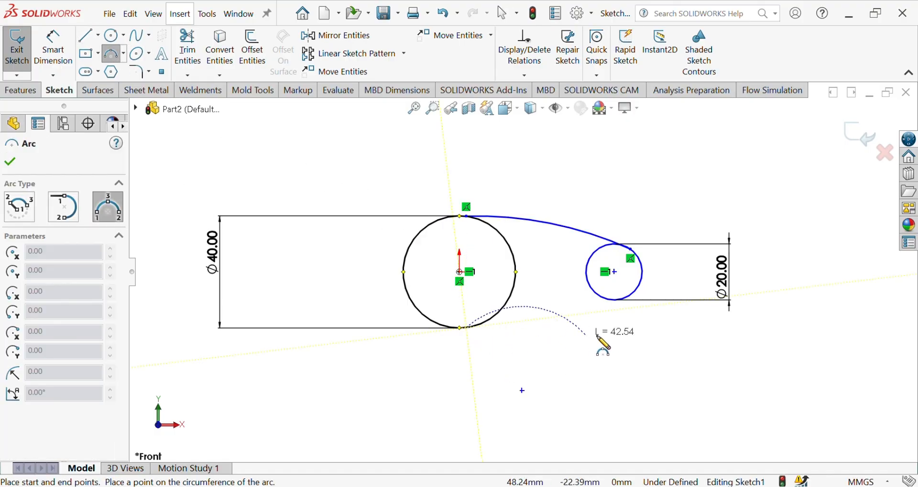
click(616, 301)
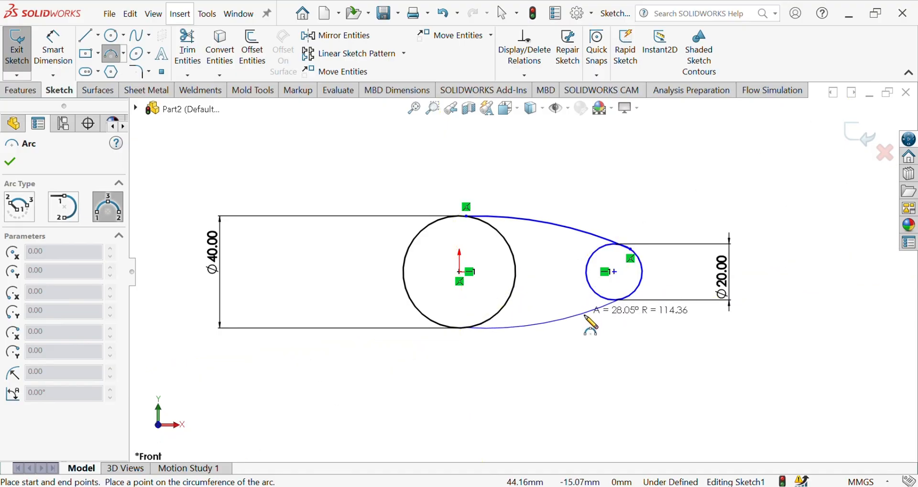
click(584, 315)
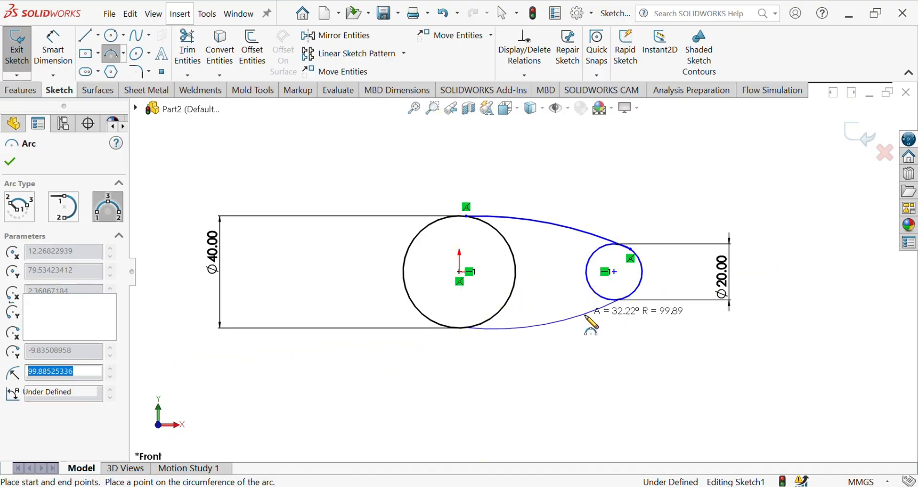
key(Escape)
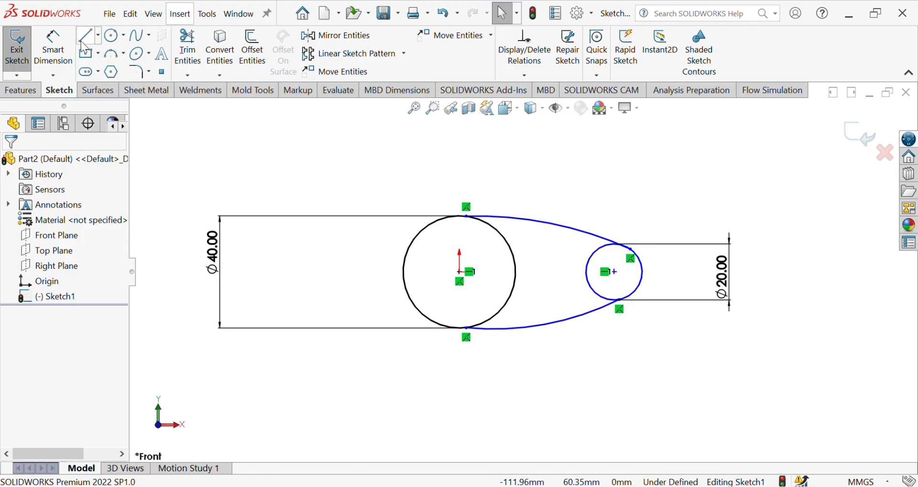
- Dimension the upper connecting arc with a radius of 100 mm
click(54, 47)
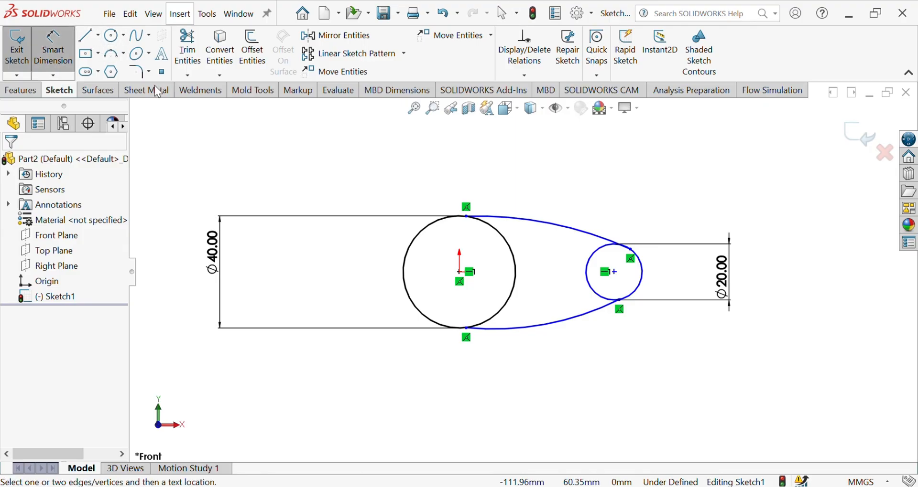
click(538, 227)
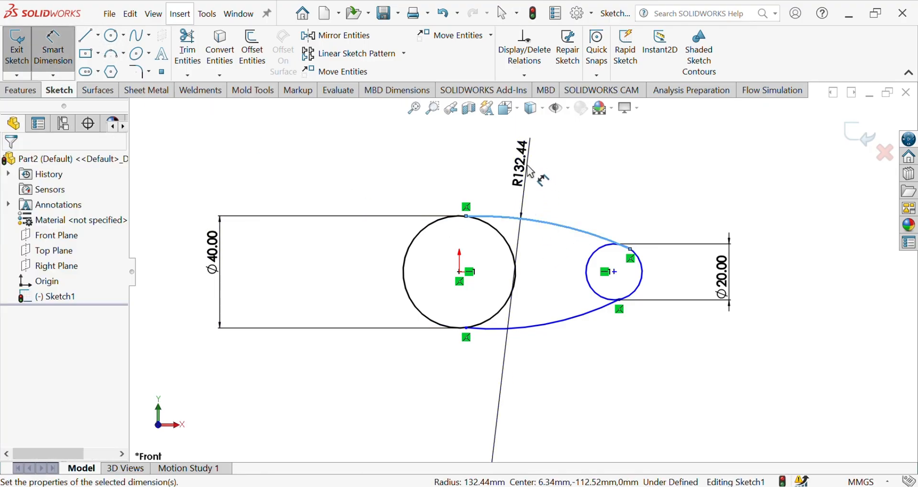
click(527, 170)
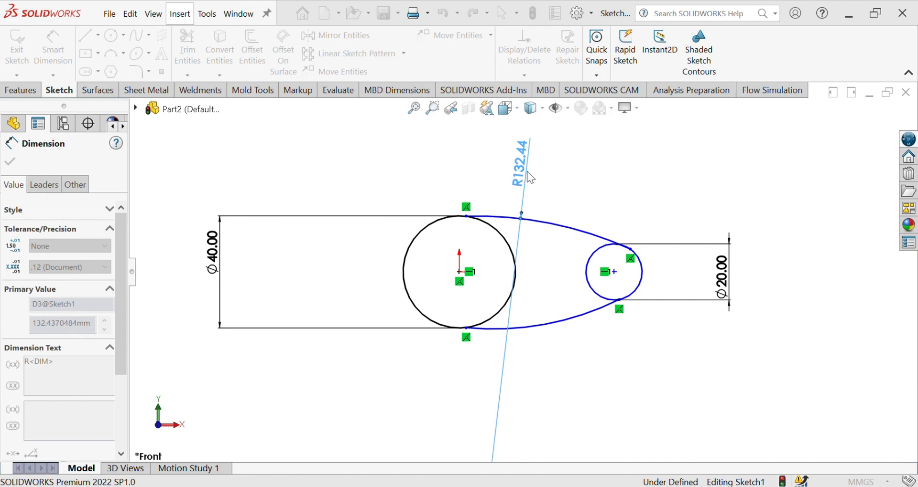
text(100)
key(Return)
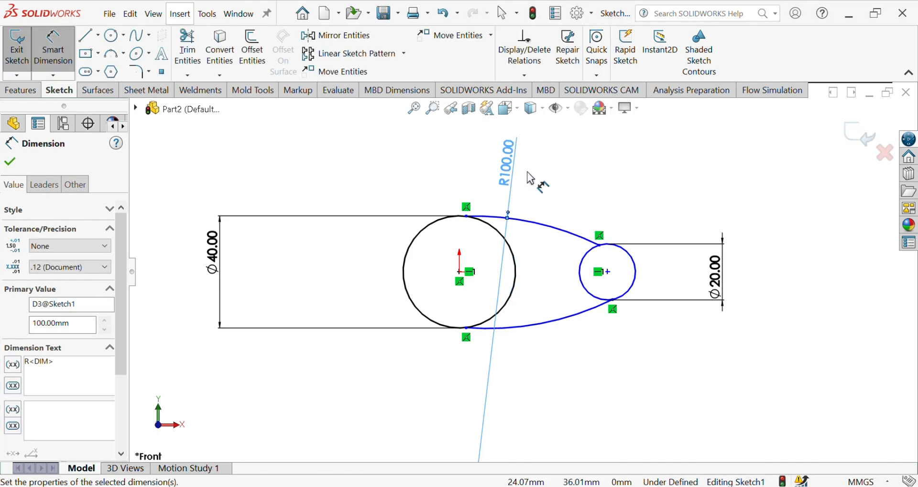
- Dimension the lower connecting arc with a radius of 100 mm
click(545, 328)
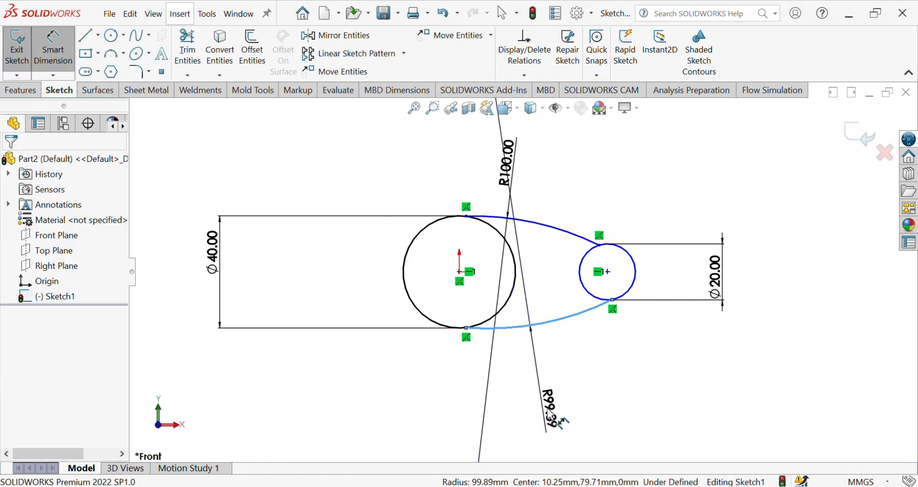
click(552, 407)
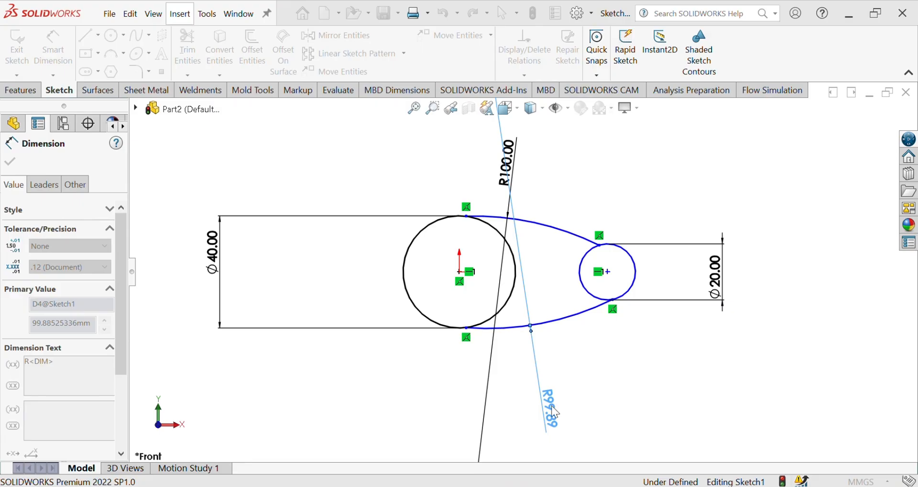
text(100)
key(Return)
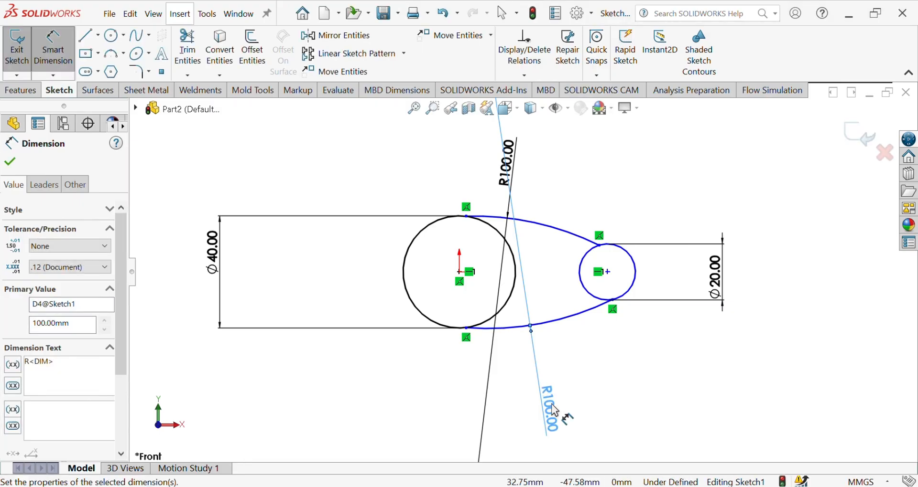
- Dimension the horizontal distance between the centre points of the two circles as 50 mm
click(459, 272)
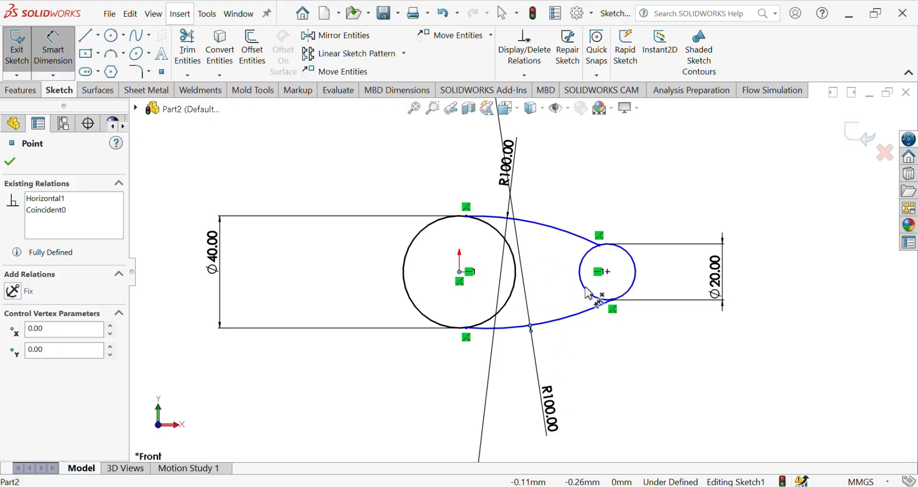
click(607, 272)
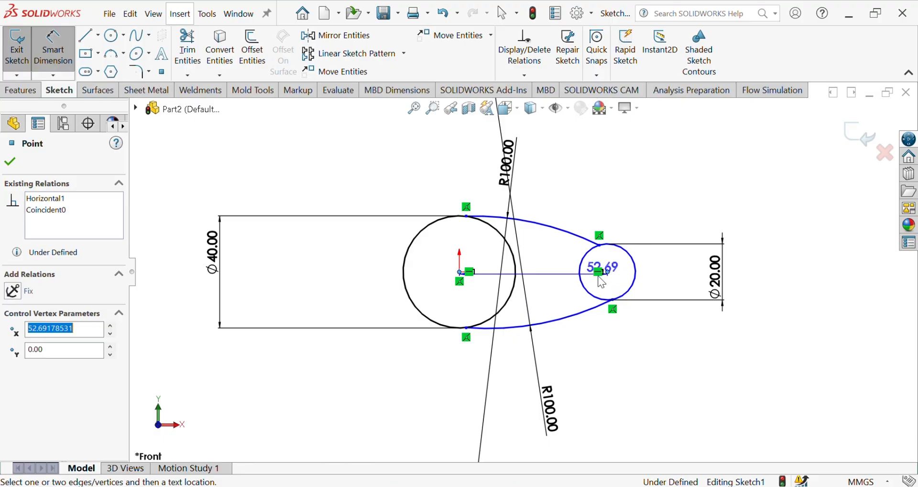
click(560, 285)
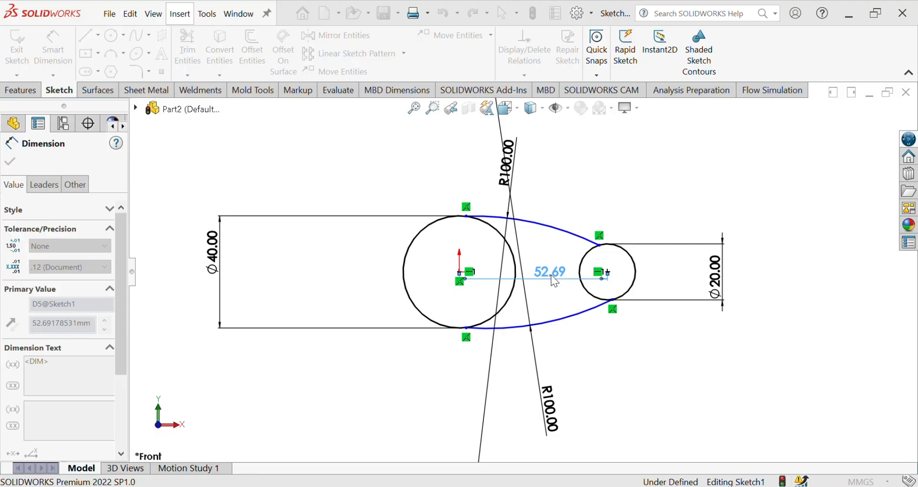
text(50)
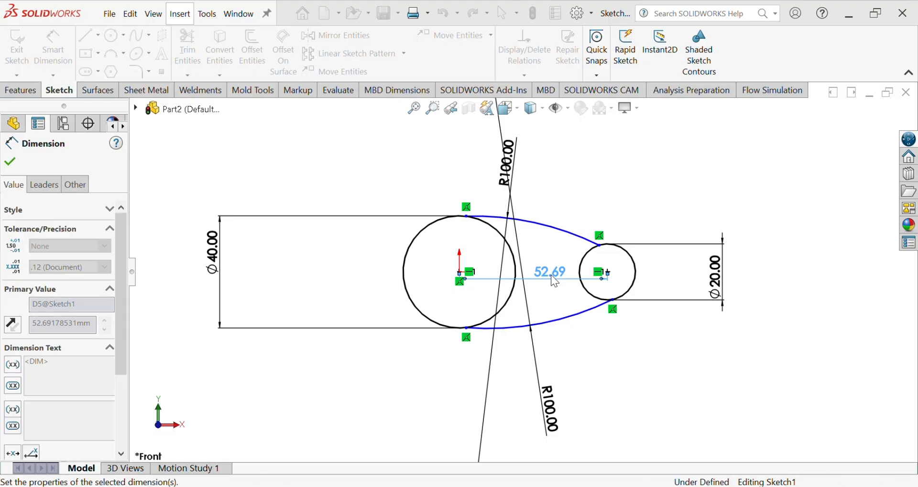
key(Return)
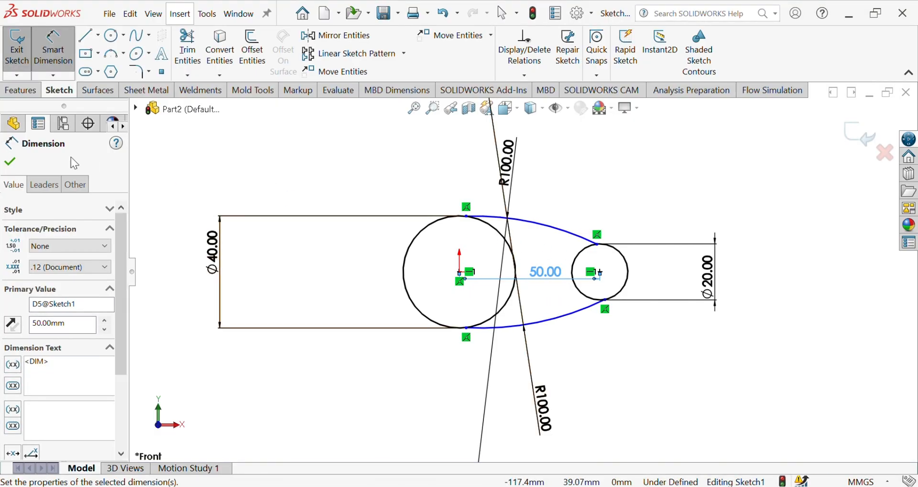
click(10, 163)
key(Escape)
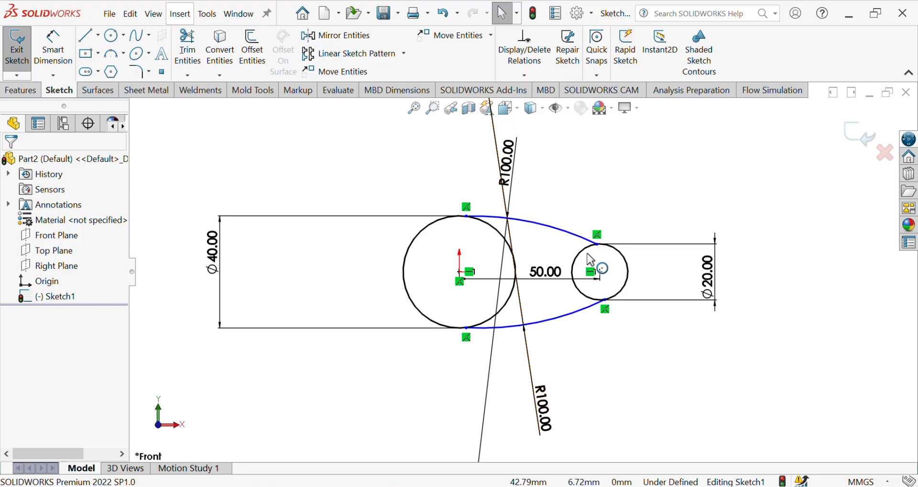
- Add a Tangent relation between the lower connecting arc and the 20 mm circle
click(569, 315)
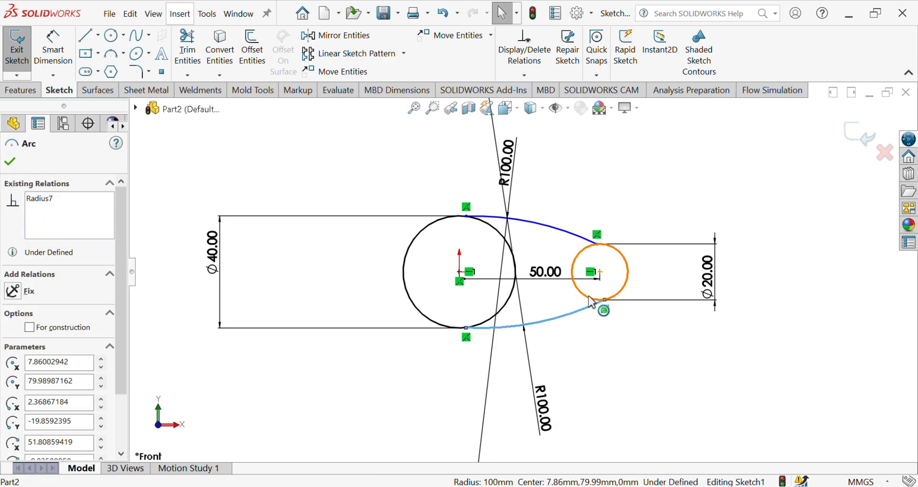
ctrl+click(592, 301)
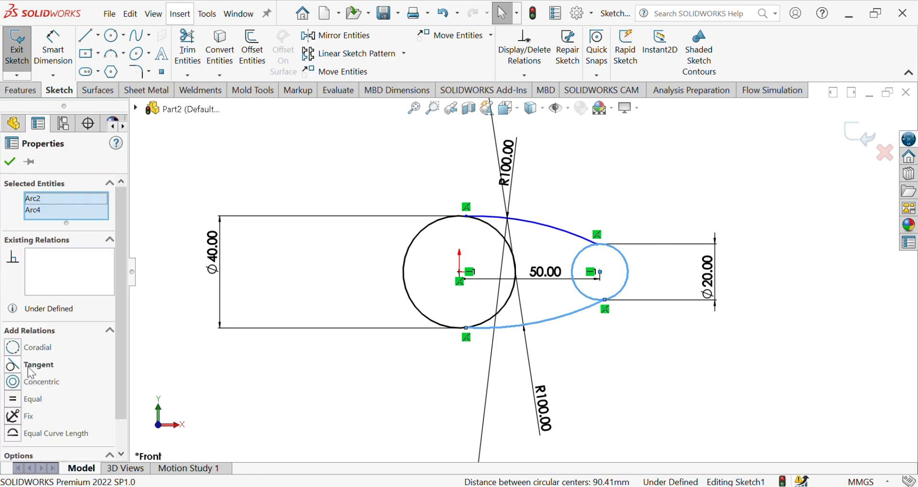
click(38, 365)
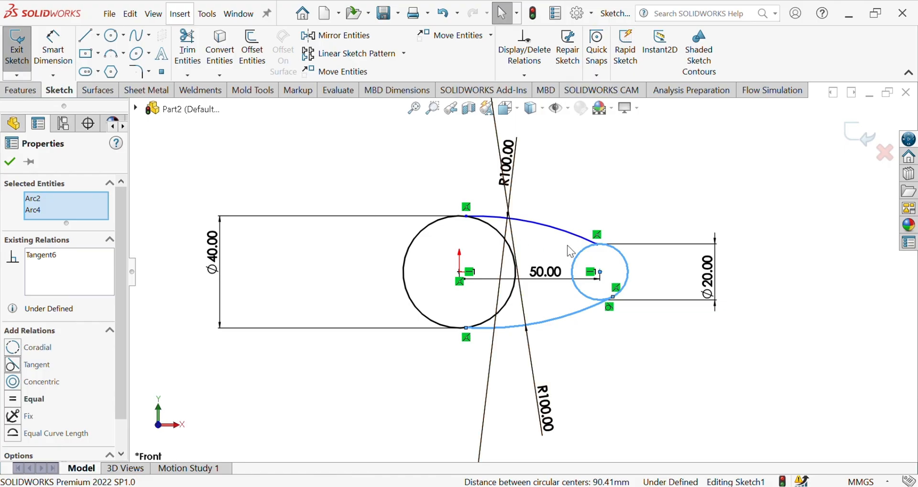
click(10, 163)
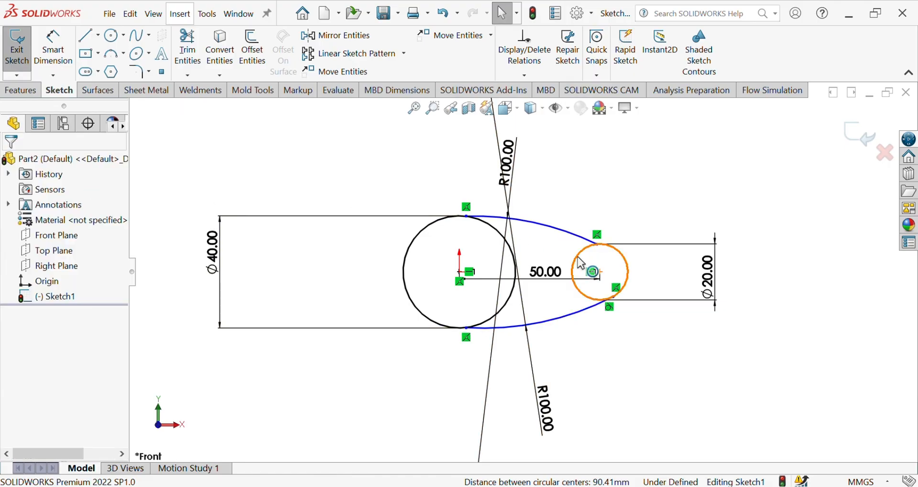
- Add a Tangent relation between the upper connecting arc and the 20 mm circle
click(592, 265)
ctrl+click(565, 232)
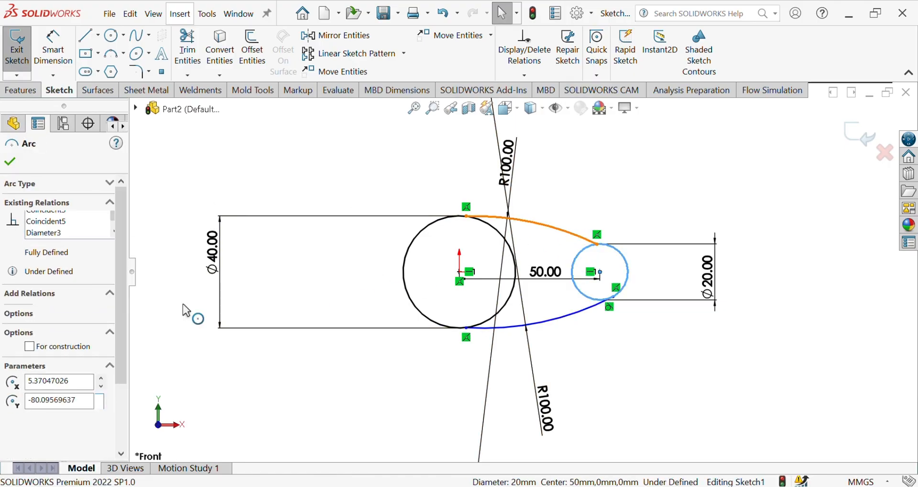
click(39, 365)
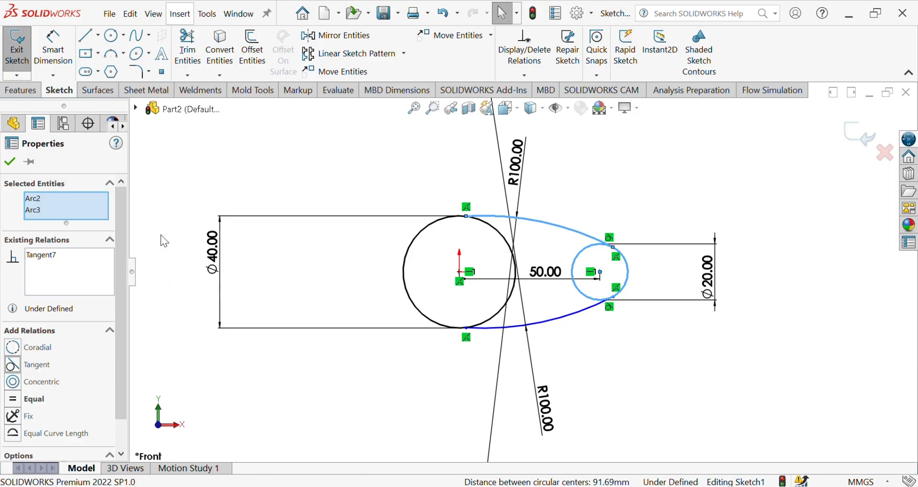
- Add a Tangent relation between the upper connecting arc and the 40 mm circle
scroll(494, 234, down, 1)
scroll(494, 233, down, 1)
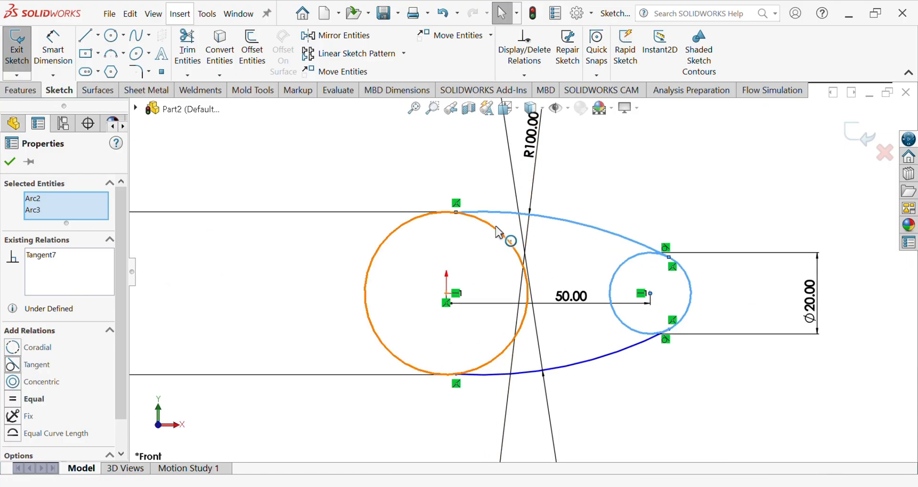
click(497, 229)
click(493, 218)
ctrl+click(366, 293)
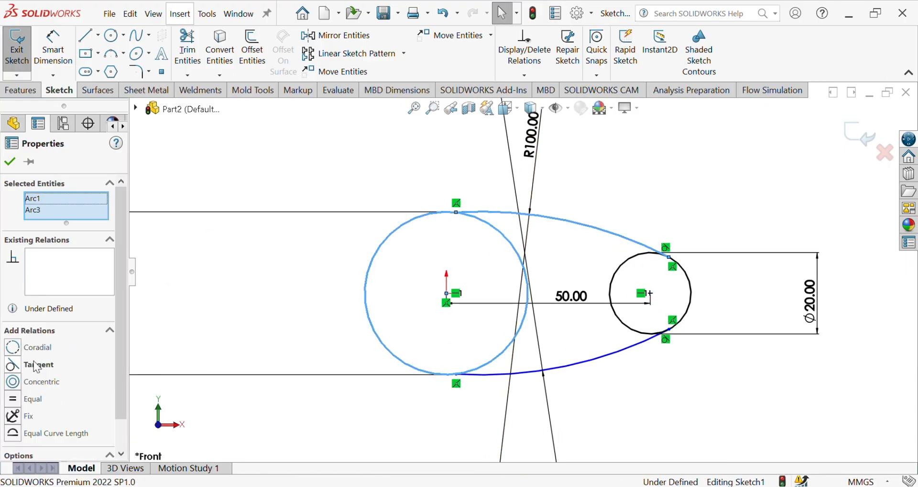
click(38, 366)
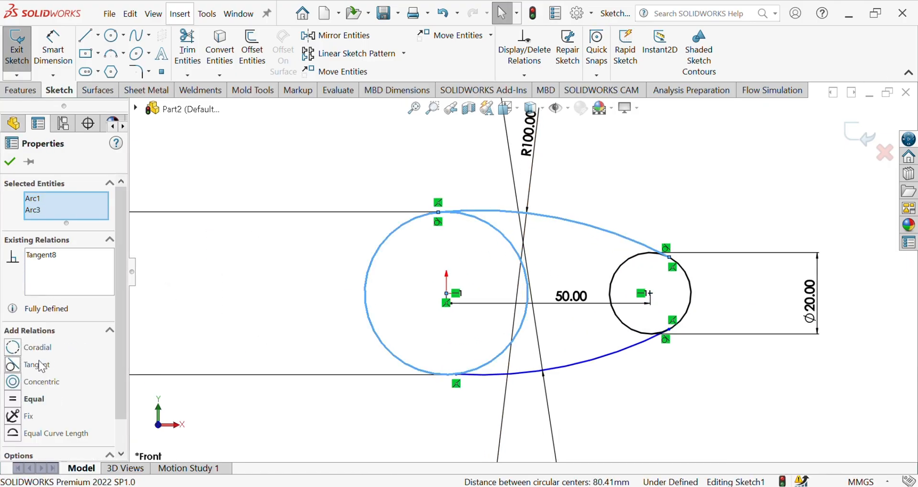
- Add a Tangent relation between the lower connecting arc and the 40 mm circle
ctrl+click(498, 377)
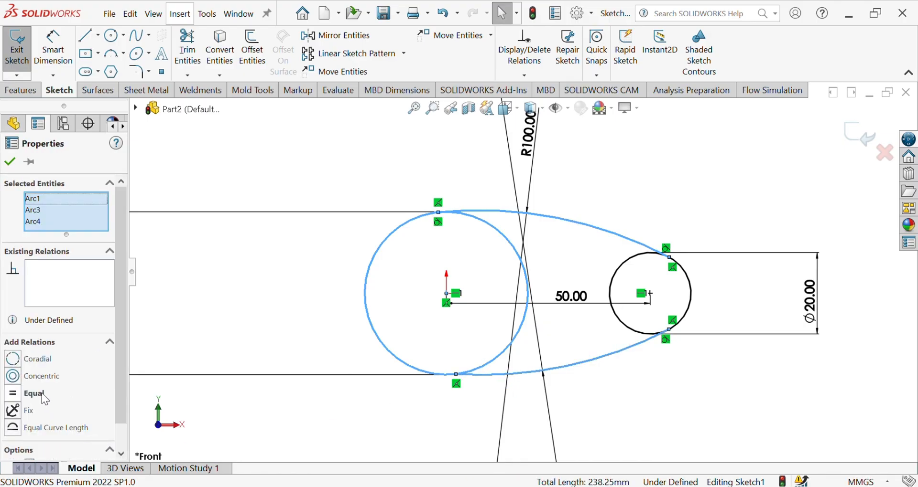
click(182, 343)
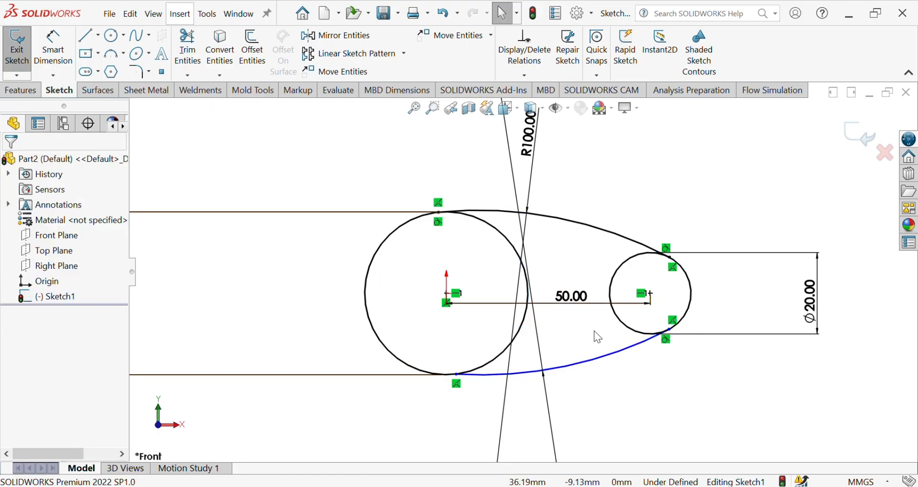
click(493, 376)
ctrl+click(490, 364)
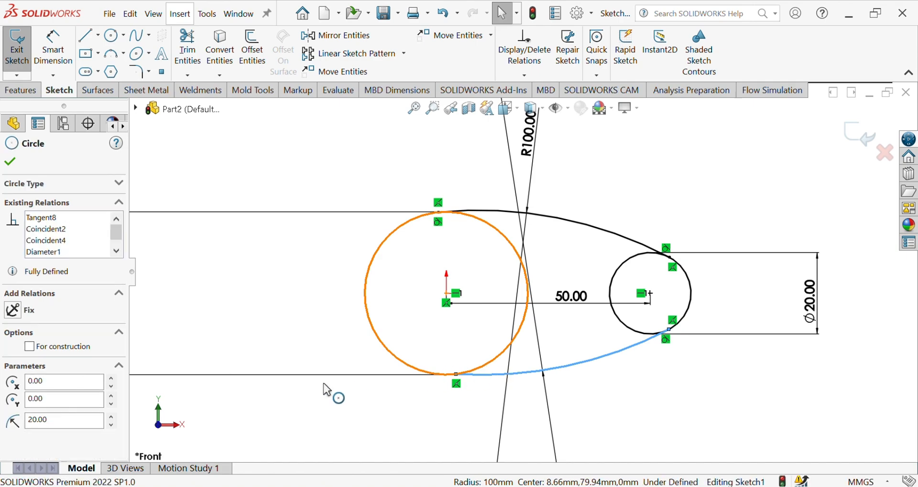
click(38, 364)
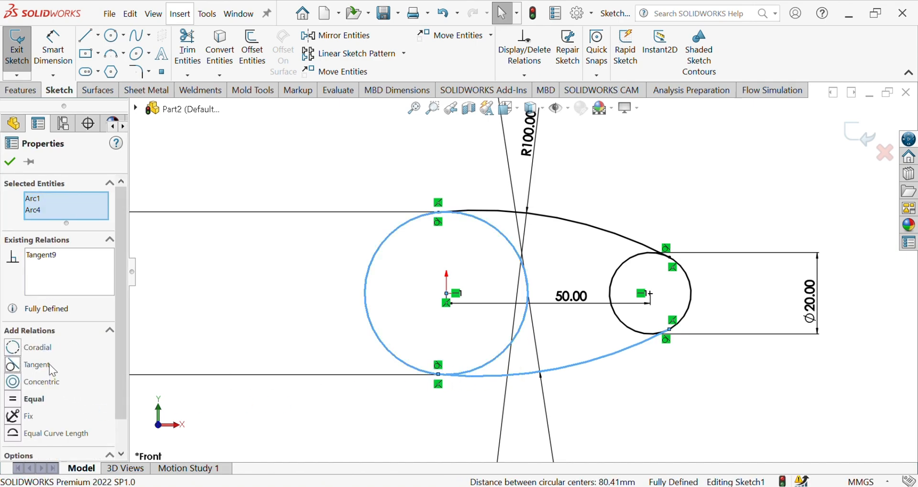
click(7, 162)
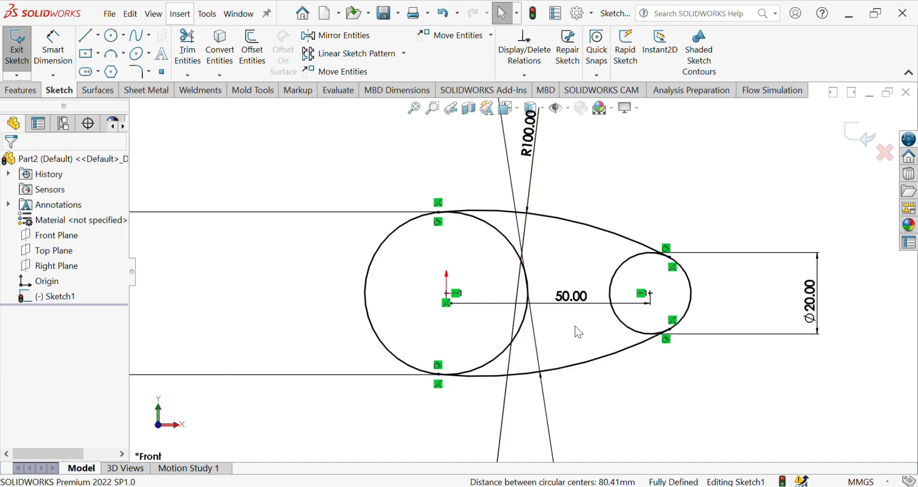
- Power-trim the inner portions of both circles, leaving a single closed egg-shaped outline
scroll(574, 325, up, 2)
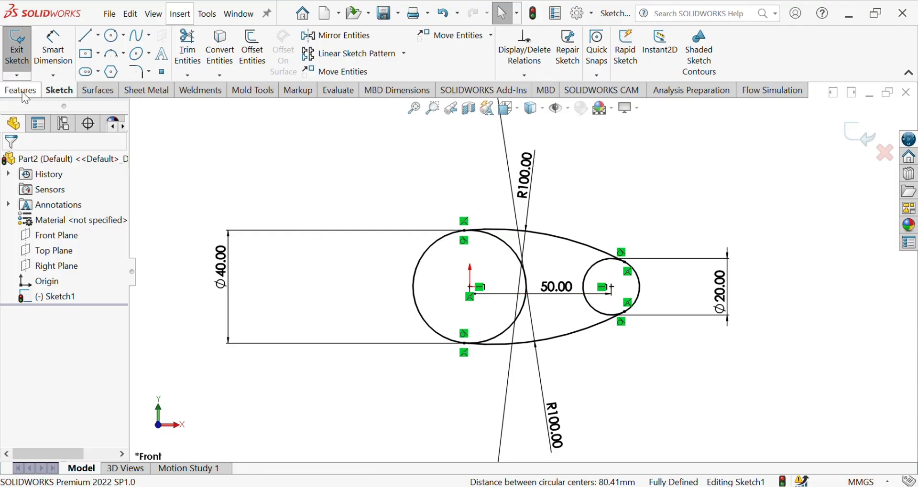
click(188, 48)
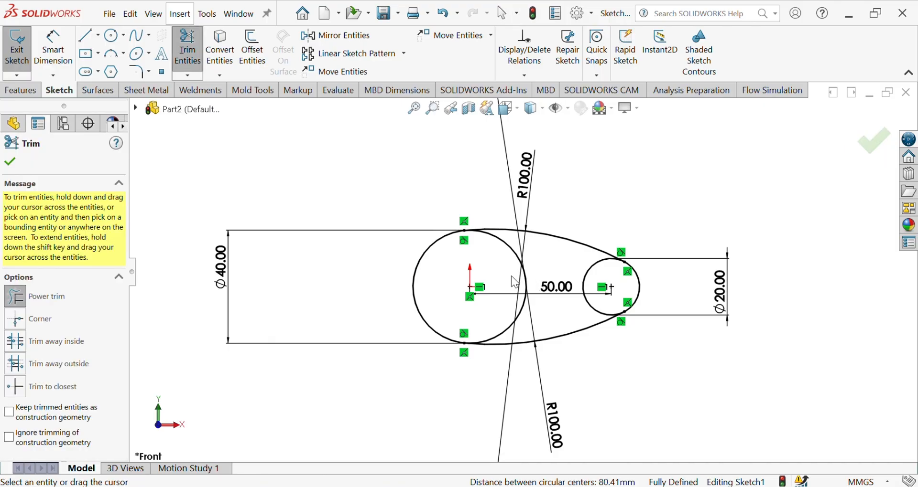
mouse_move(512, 282)
mouse_down()
mouse_move(579, 267)
mouse_move(598, 285)
mouse_up()
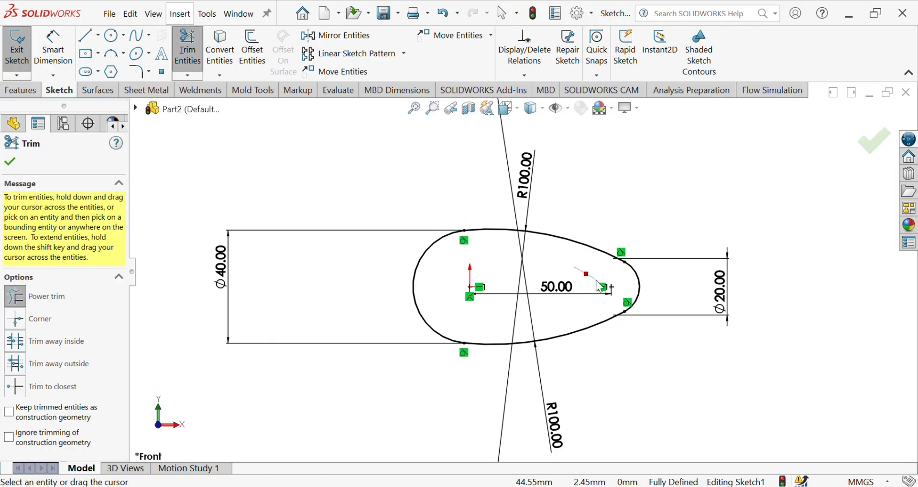
click(10, 162)
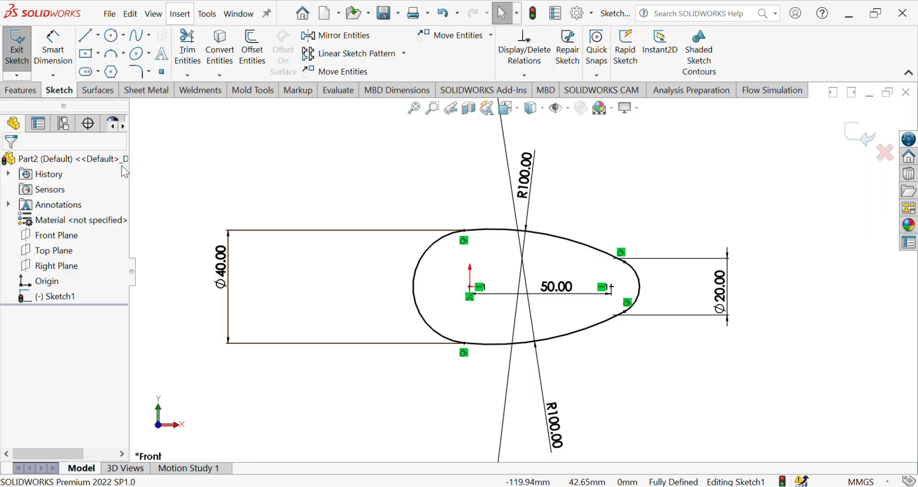
- Extrude the closed profile as a boss 10 mm thick, using Mid Plane about the sketch plane
click(28, 91)
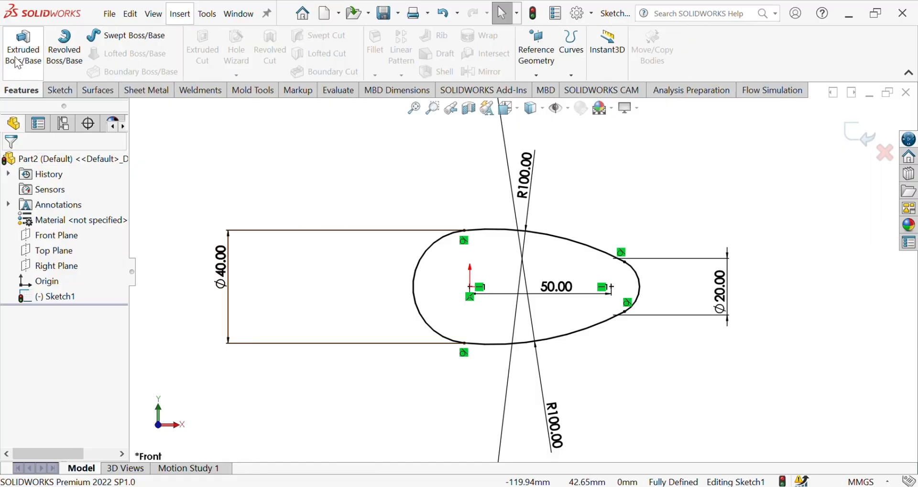
click(17, 63)
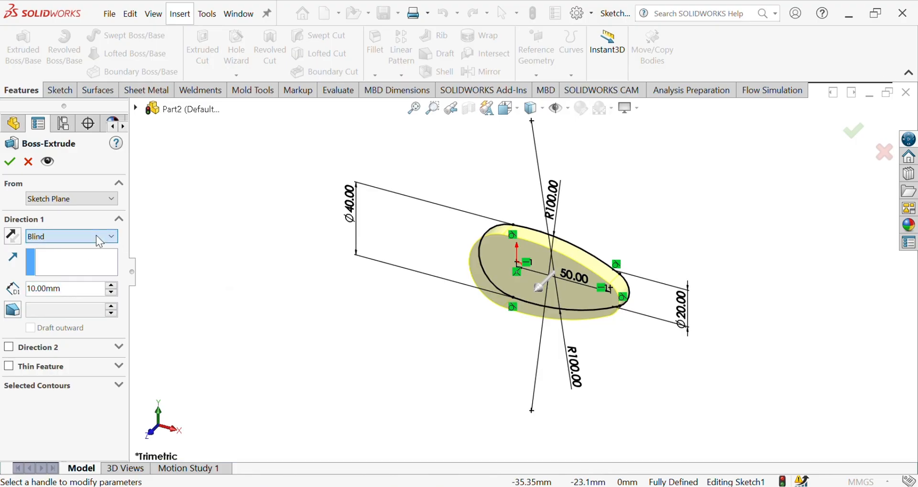
click(99, 300)
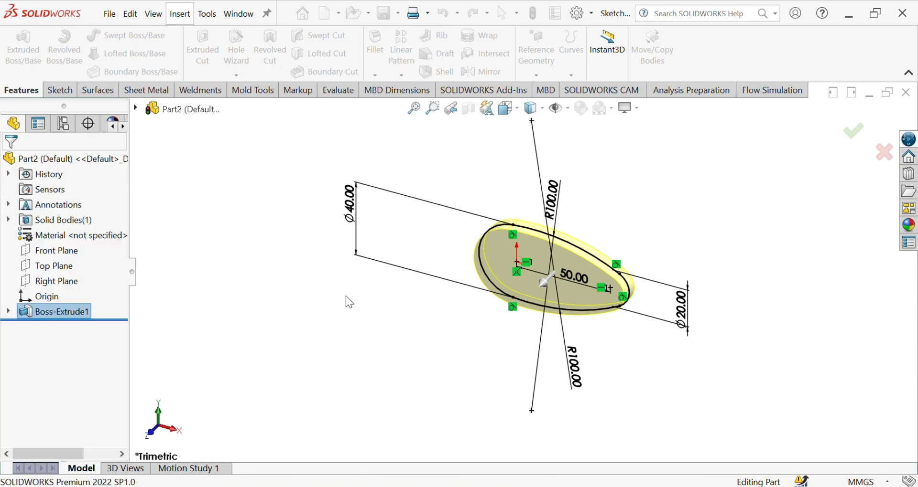
- Start a new sketch on the front face of the extruded body
middle_drag(414, 328, 532, 263)
click(544, 247)
click(573, 219)
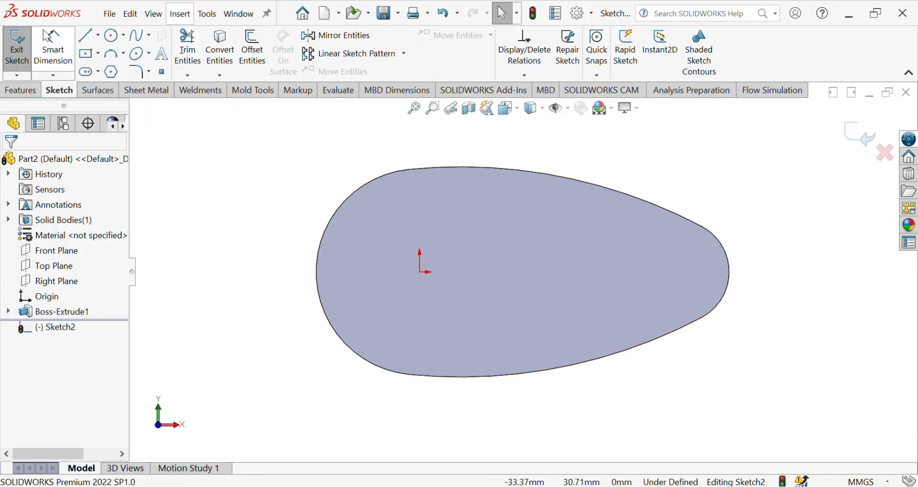
- Sketch a circle about 14 mm in diameter centred on the origin and select it
click(112, 35)
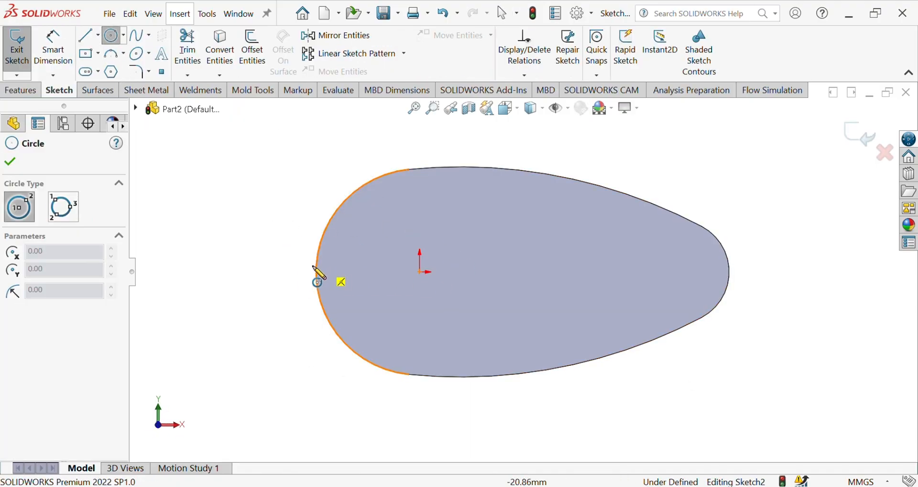
click(420, 273)
click(455, 301)
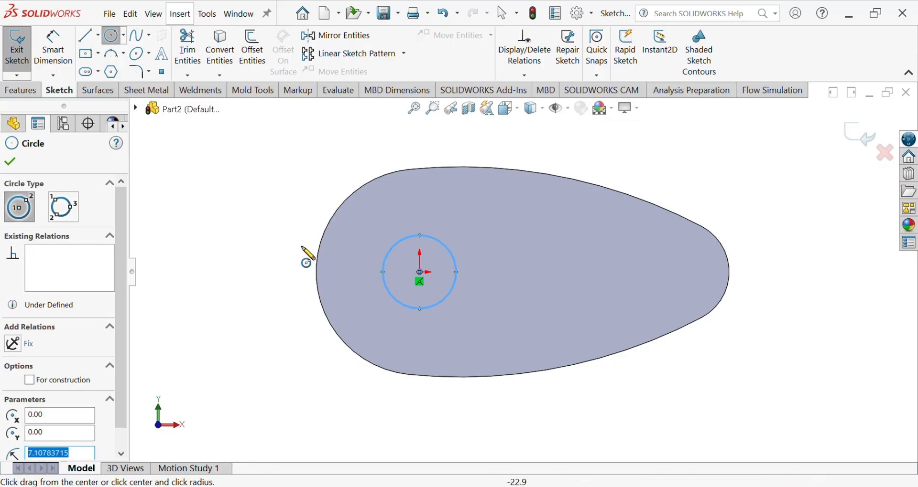
key(Escape)
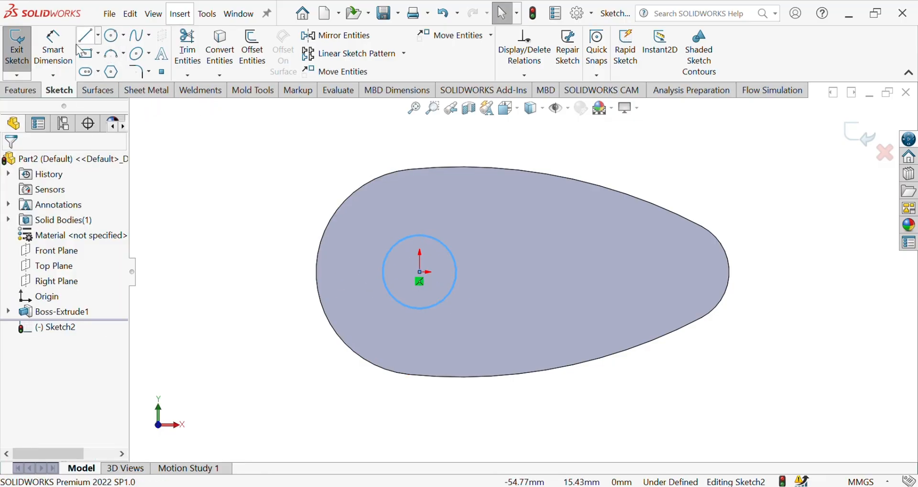
click(383, 271)
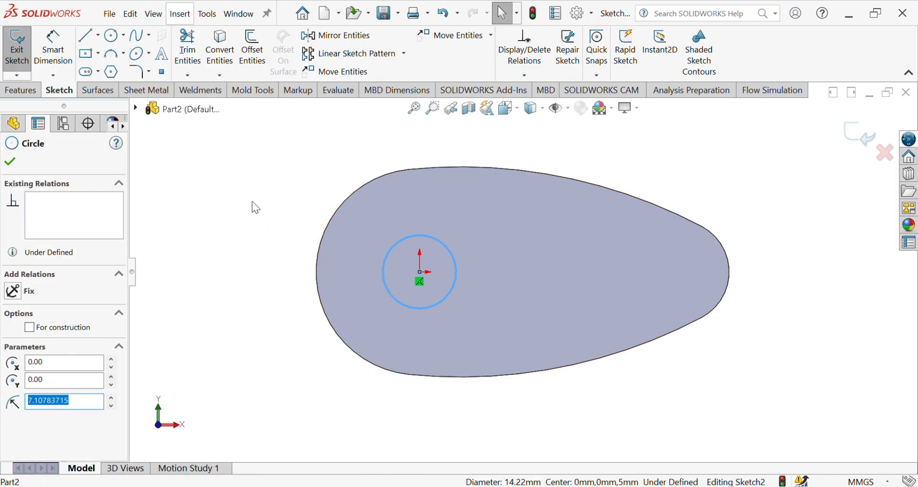
- Dimension the circle at the origin to a diameter of 15 mm
click(53, 48)
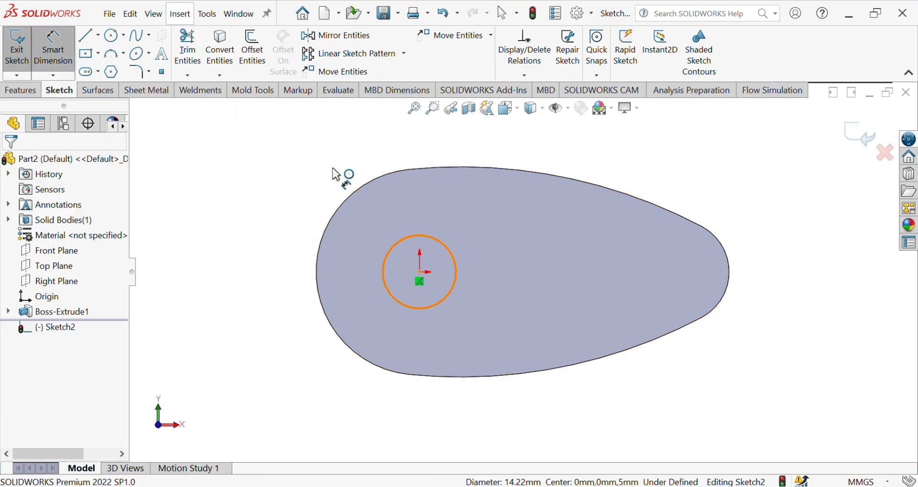
click(260, 163)
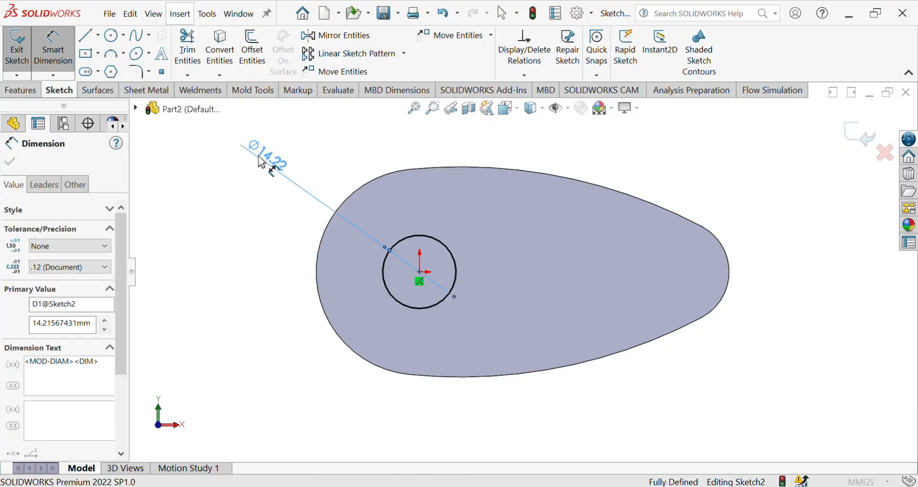
text(15)
key(Return)
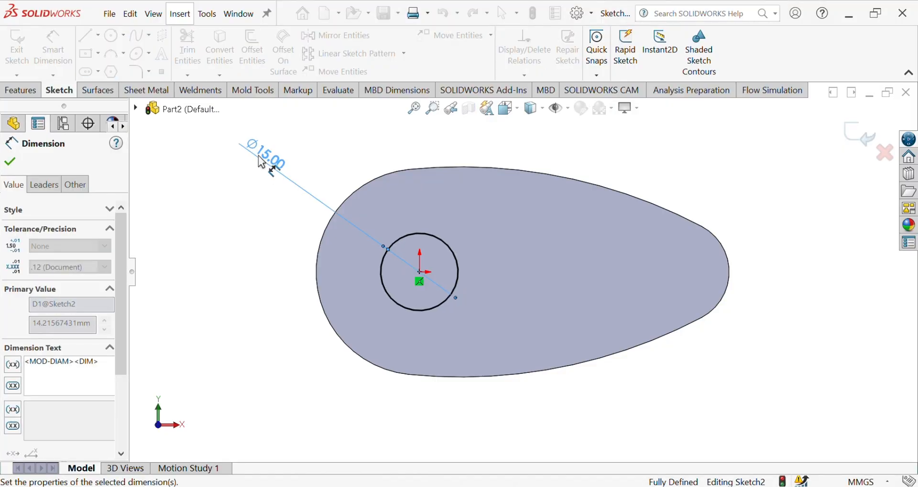
click(10, 160)
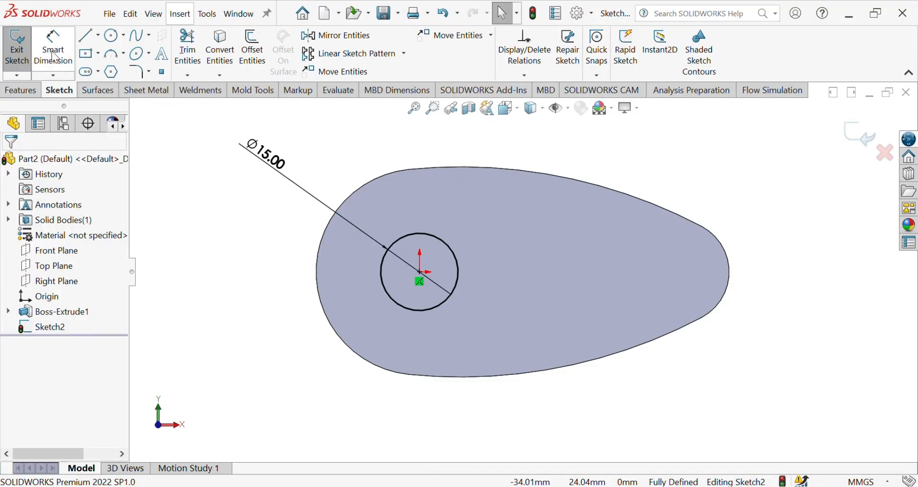
- Cut the circle through the body as a Blind extruded cut 10 mm deep
click(20, 90)
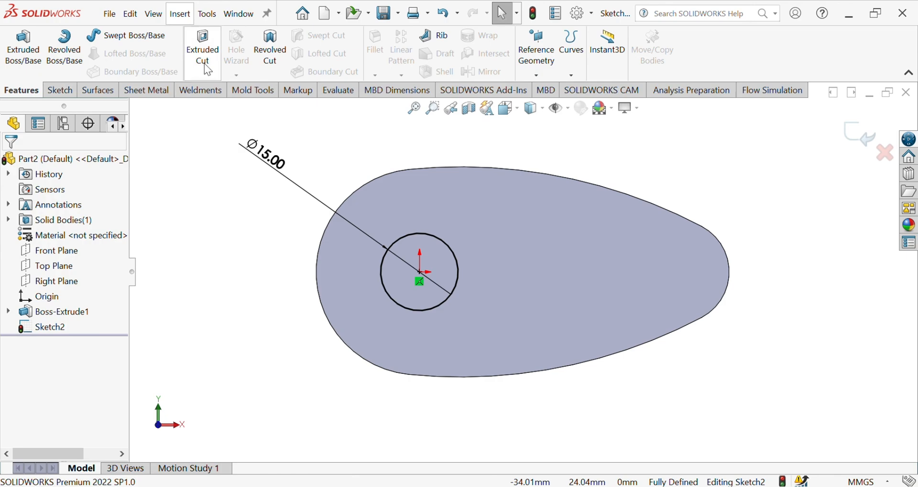
click(207, 70)
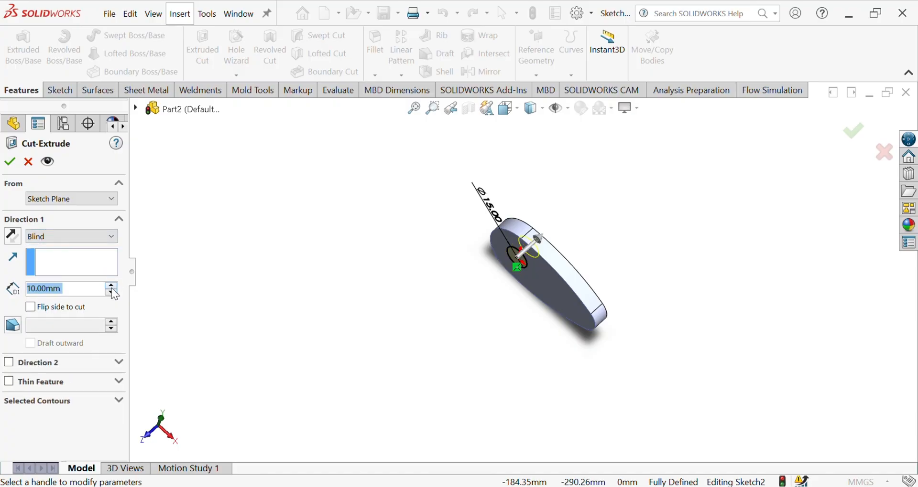
click(10, 163)
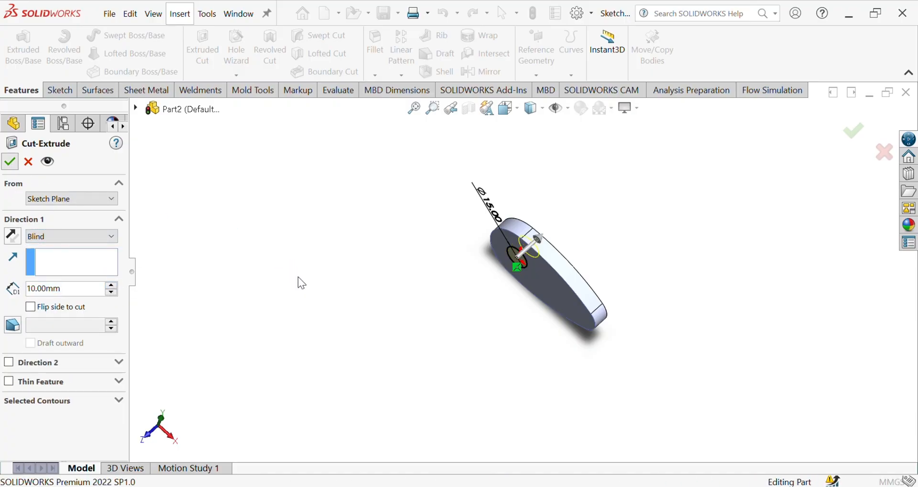
- Apply the Red LED appearance from the Lights category to the part
middle_drag(314, 281, 458, 375)
scroll(551, 286, down, 4)
middle_drag(566, 277, 566, 265)
click(909, 227)
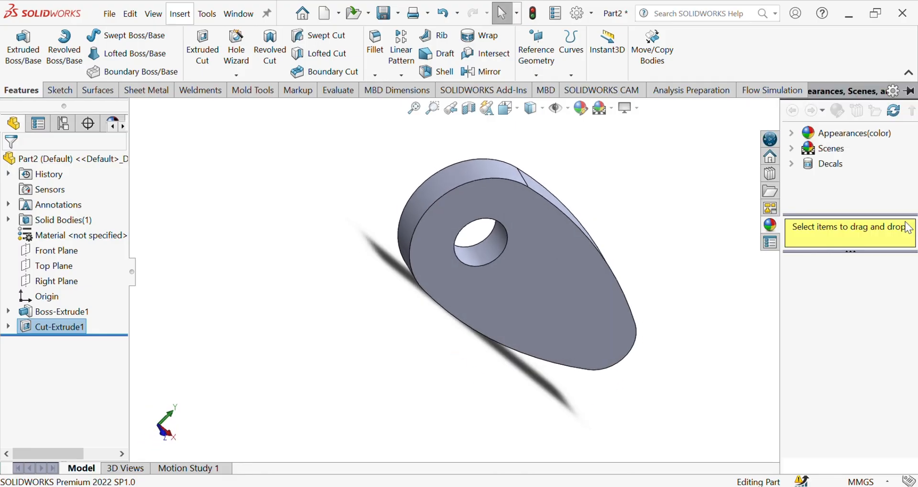
click(796, 136)
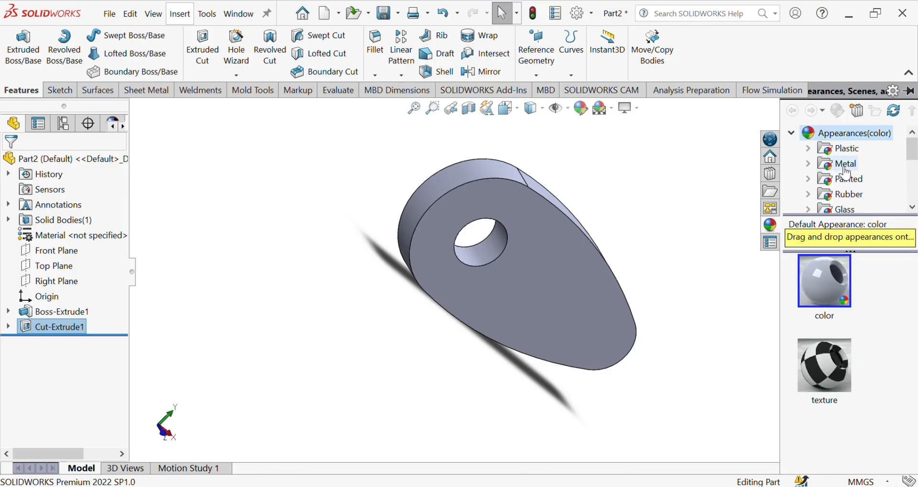
scroll(844, 193, down, 1)
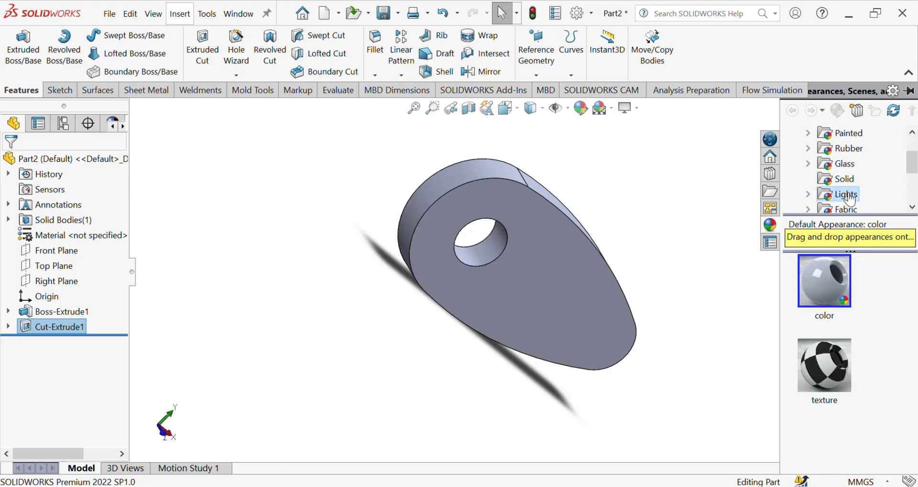
click(840, 194)
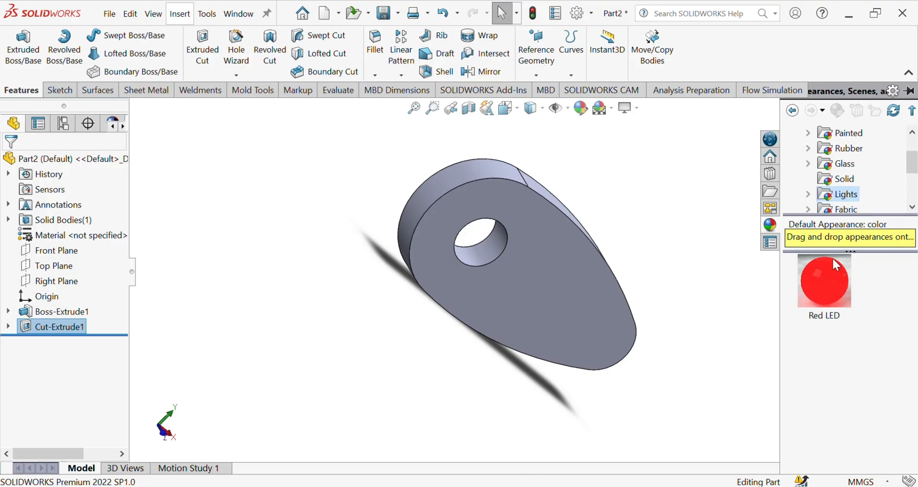
drag(835, 265, 594, 267)
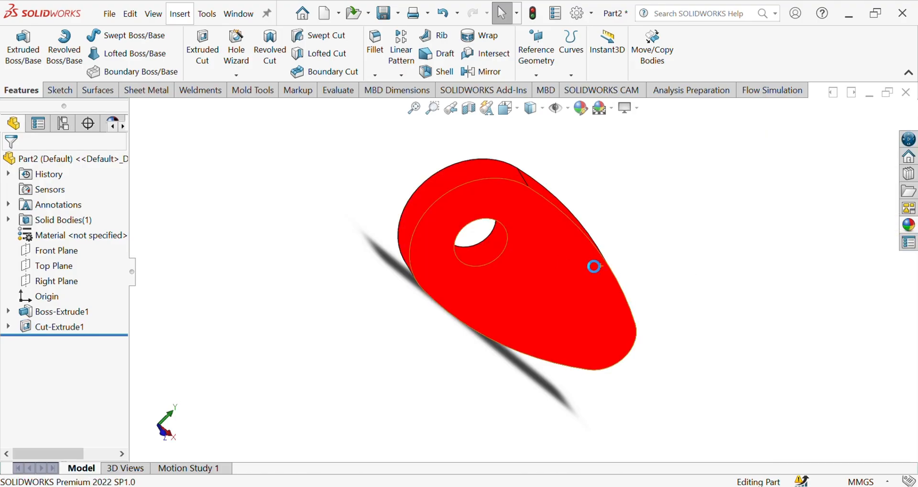
- Create a reference axis at the intersection of the Front Plane and the Top Plane
middle_drag(584, 254, 628, 351)
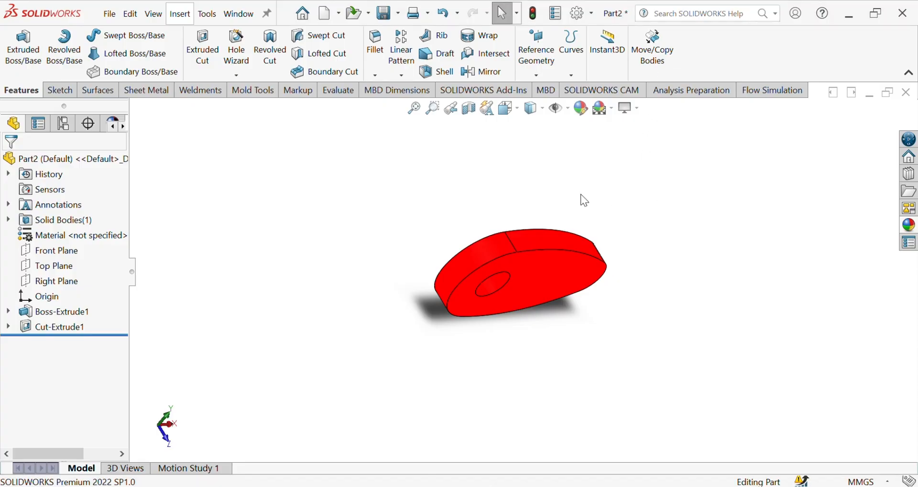
click(537, 76)
click(554, 102)
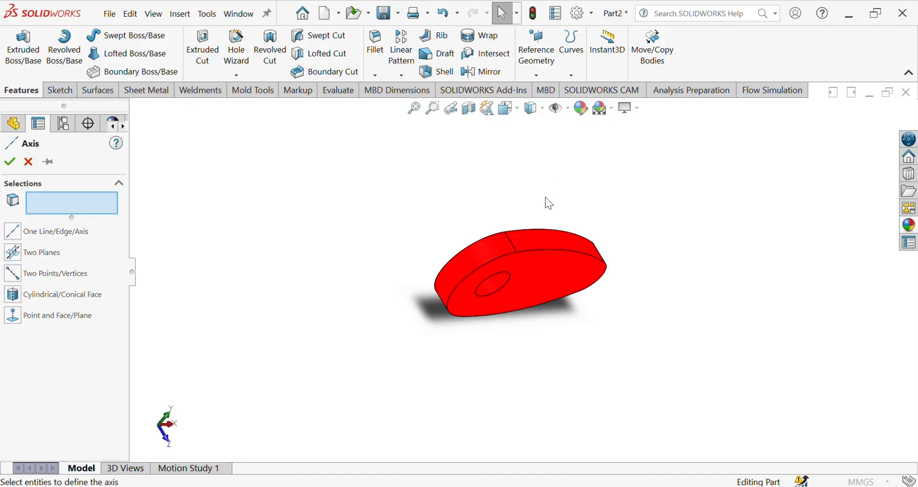
middle_drag(535, 205, 434, 451)
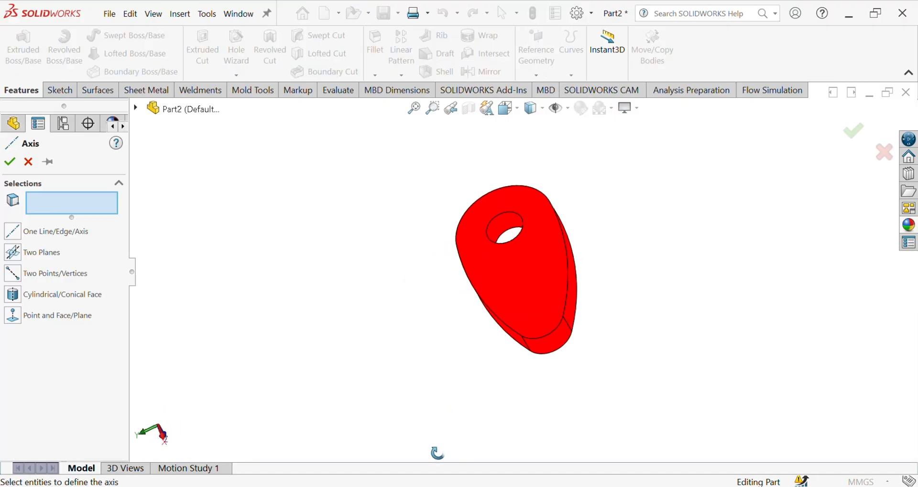
click(136, 108)
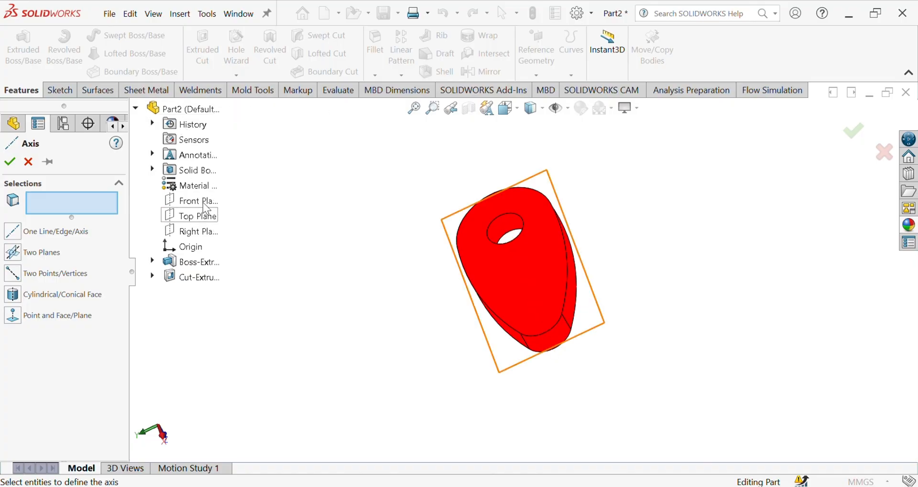
click(200, 201)
click(203, 216)
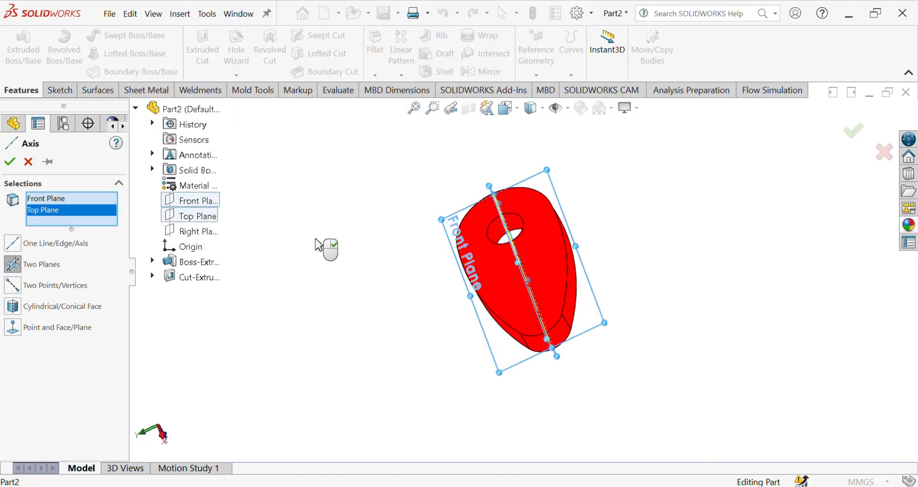
middle_drag(318, 244, 149, 296)
click(10, 161)
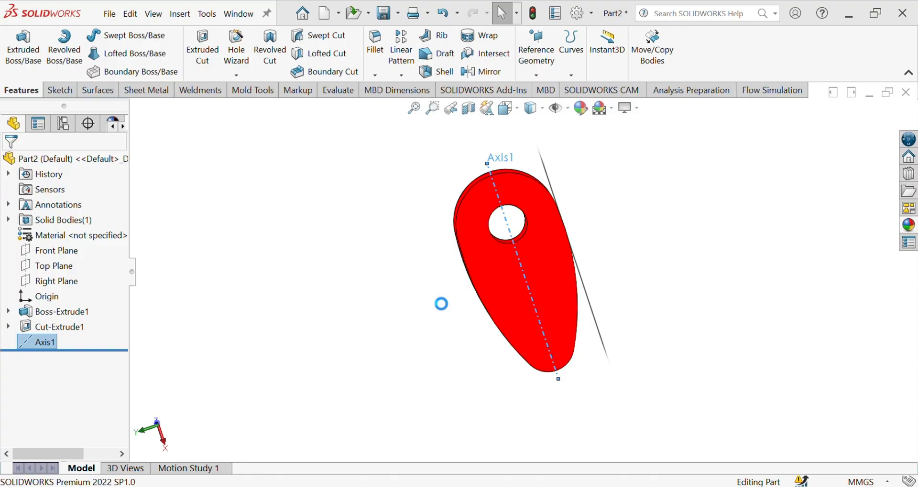
- Close the came part and apply a plain white background scene to the new part
middle_drag(549, 275, 616, 273)
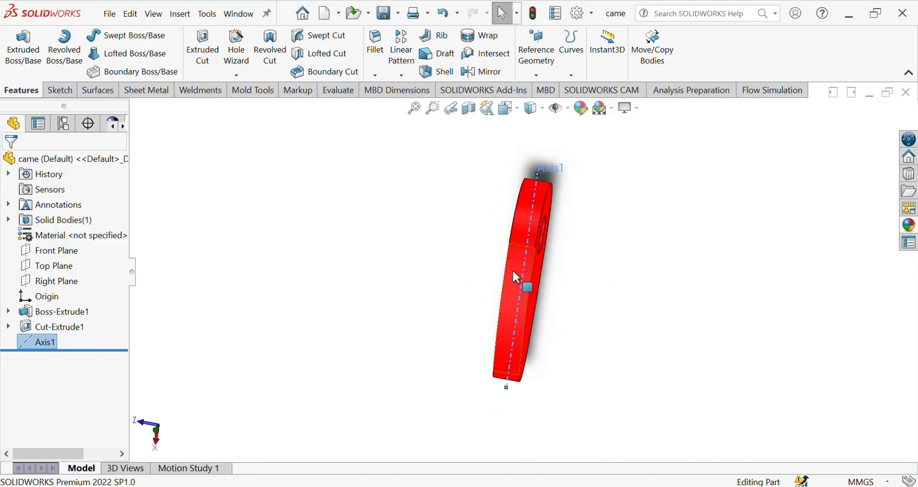
click(906, 92)
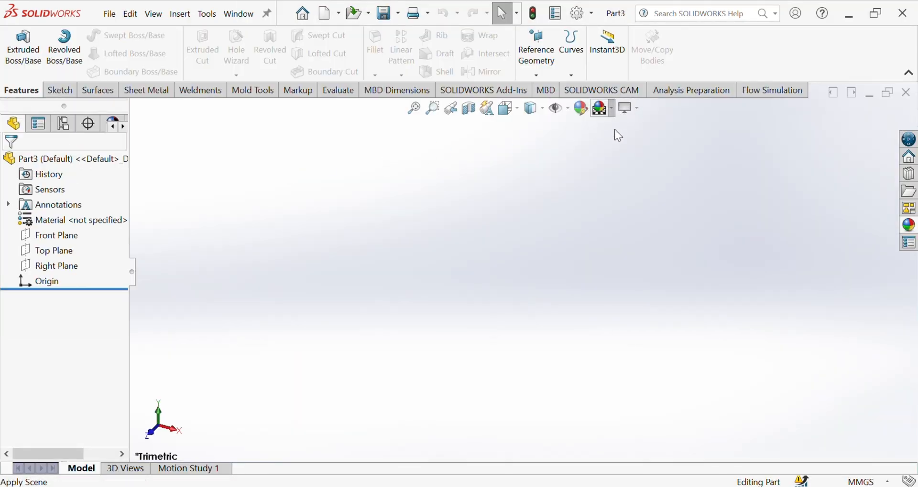
click(621, 148)
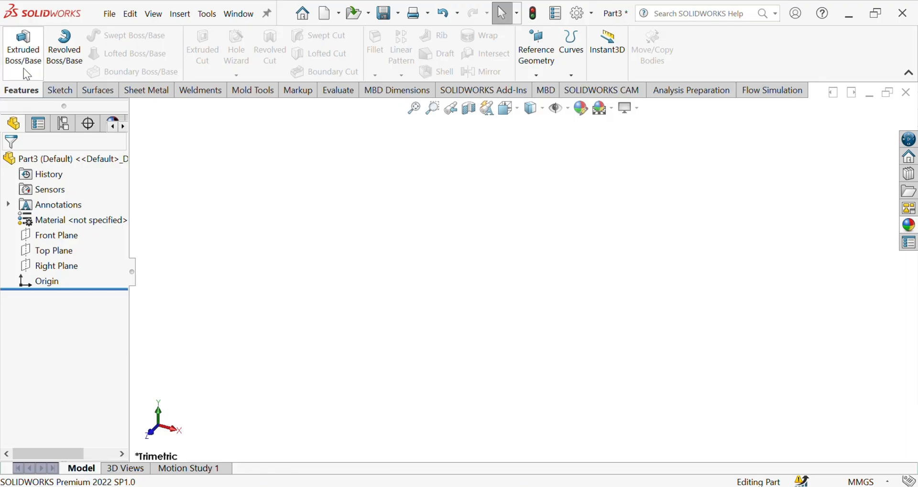
- Start a sketch on the Front Plane and draw a circle about 117 mm in diameter centred on the origin
click(60, 90)
click(18, 50)
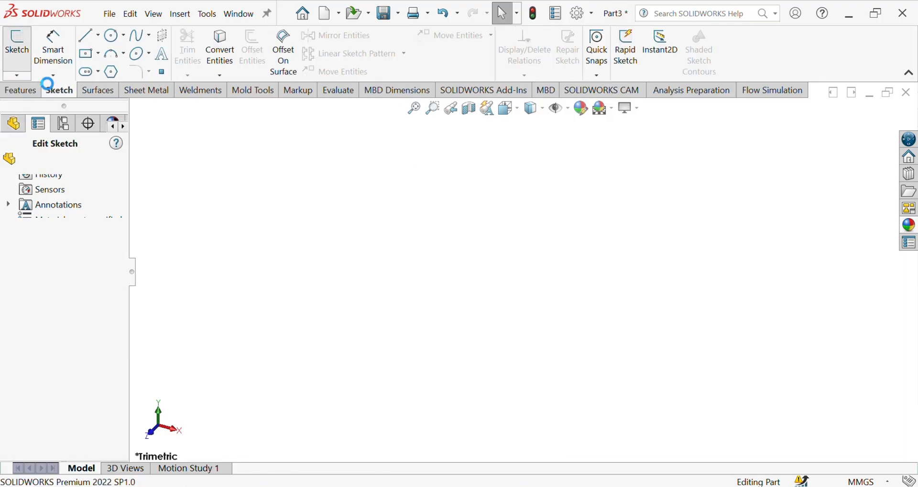
click(414, 191)
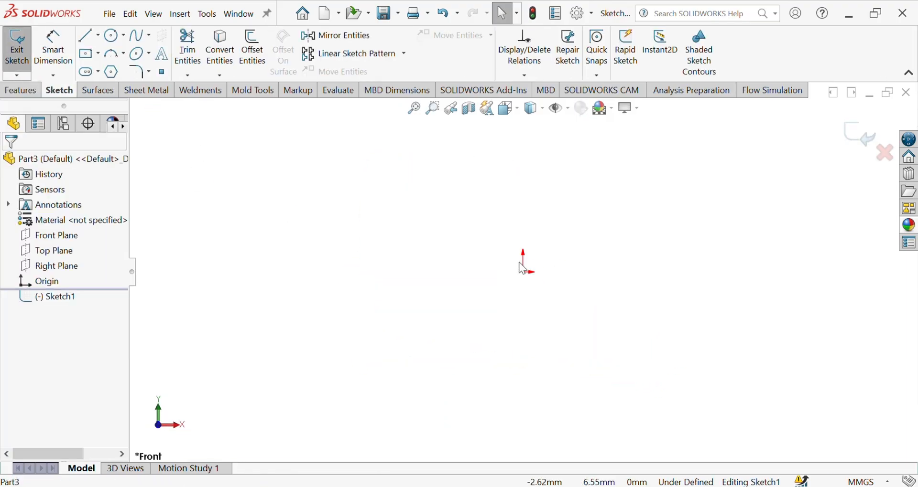
click(114, 36)
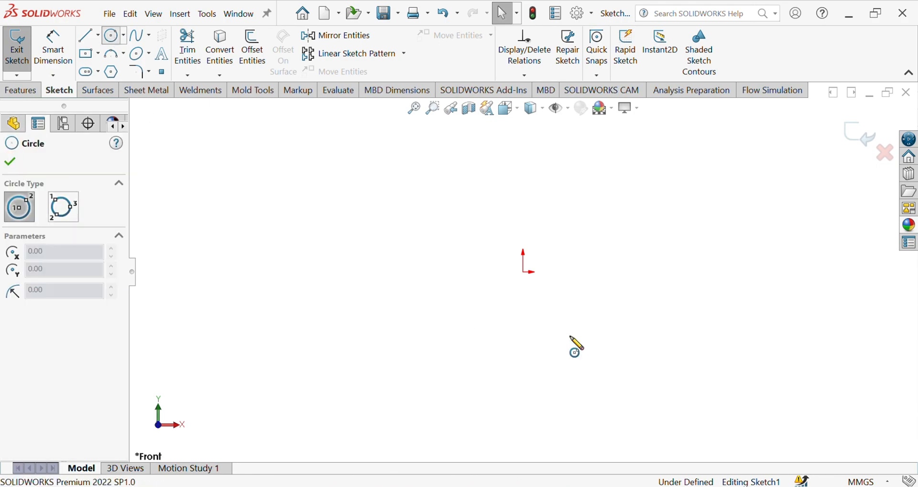
click(525, 272)
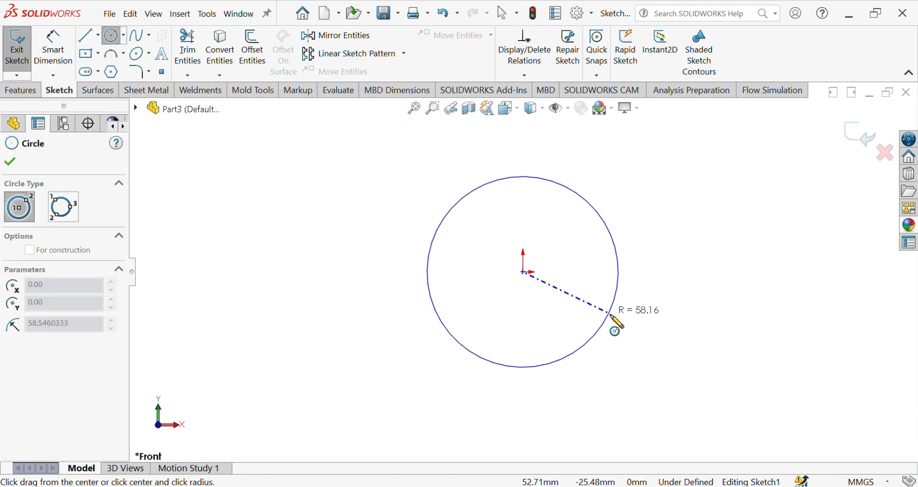
click(612, 313)
click(11, 162)
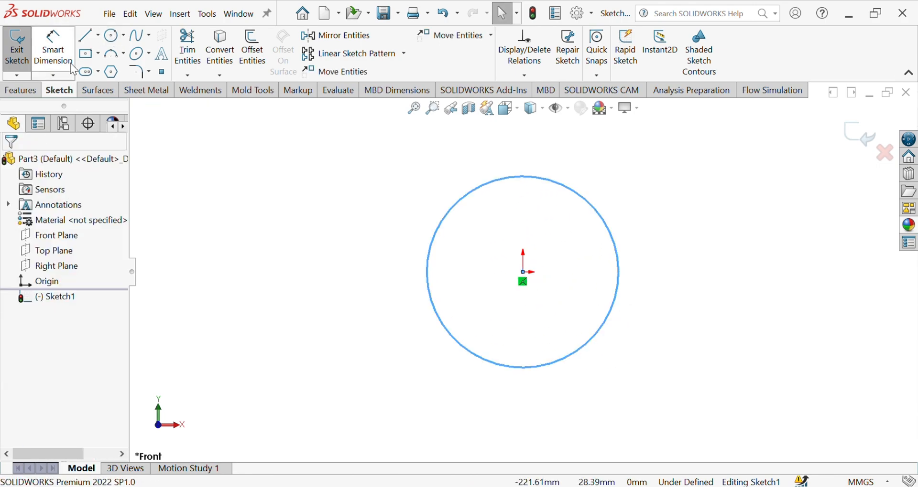
- Dimension the circle's diameter to 10 mm
click(53, 47)
click(433, 306)
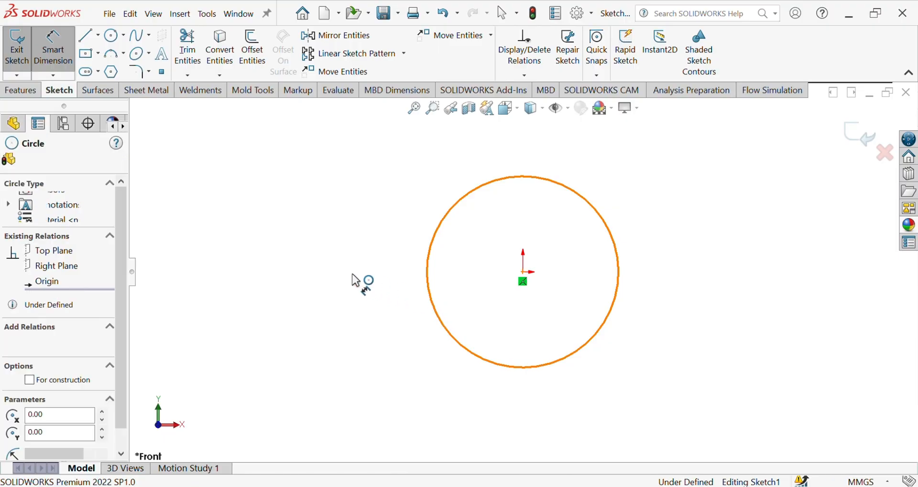
click(217, 262)
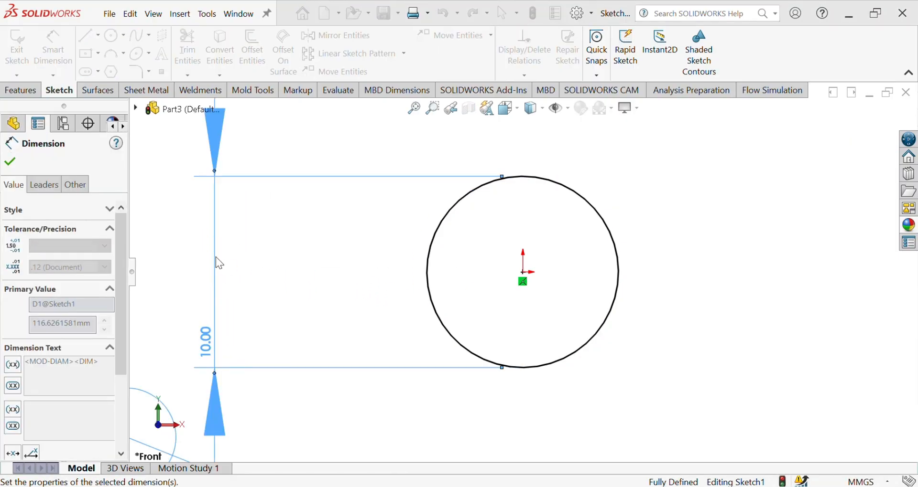
click(11, 163)
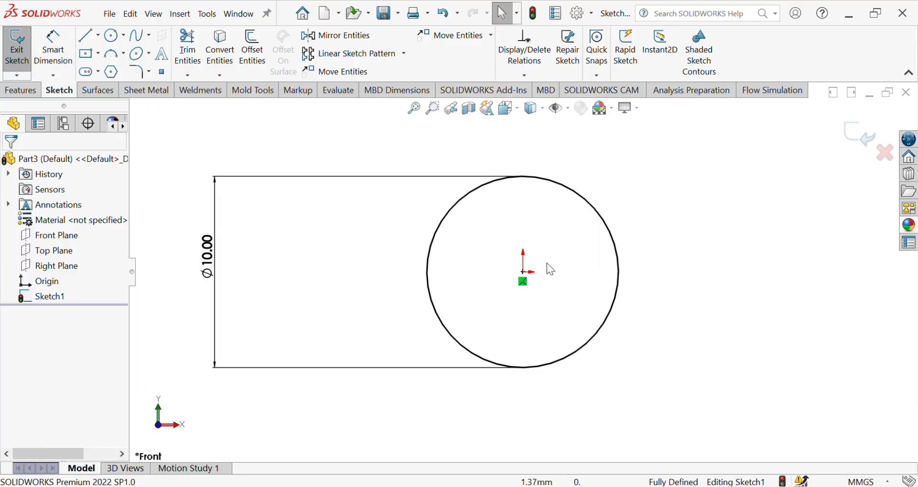
- Extrude the 10 mm circle as a blind boss 80 mm long in the reversed direction
scroll(526, 261, up, 3)
click(22, 90)
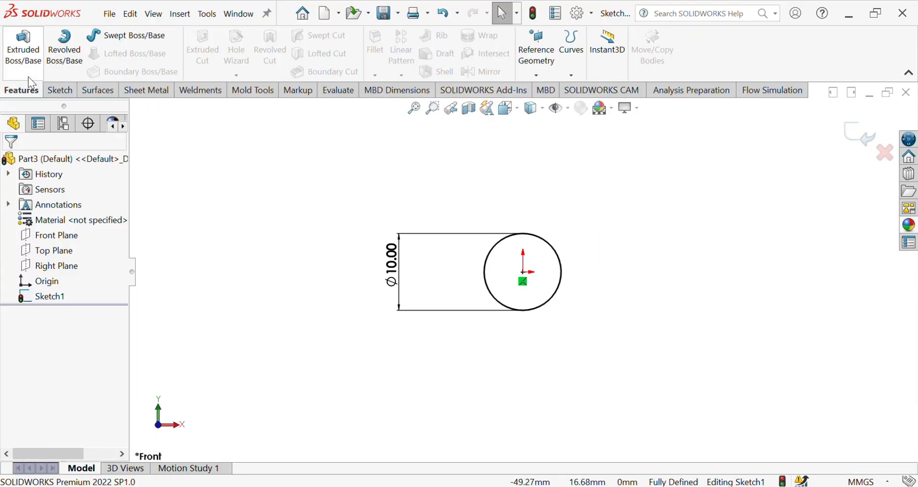
click(28, 62)
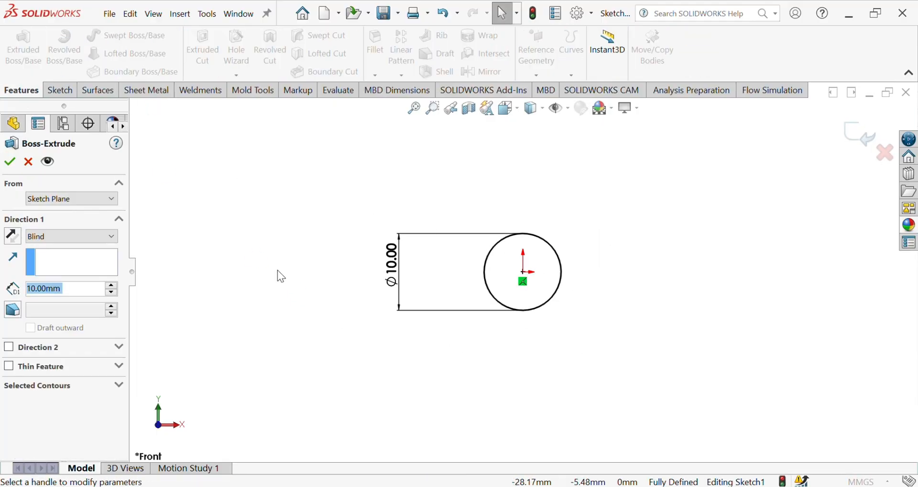
click(10, 238)
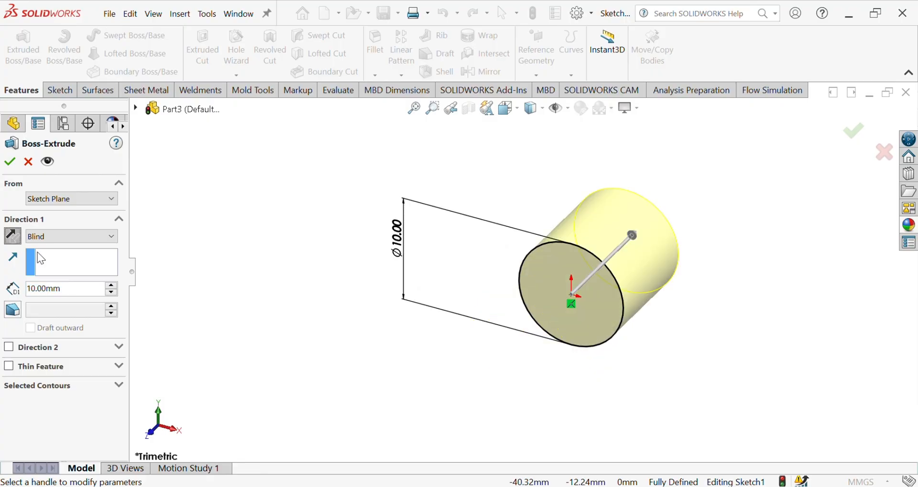
drag(71, 294, 10, 289)
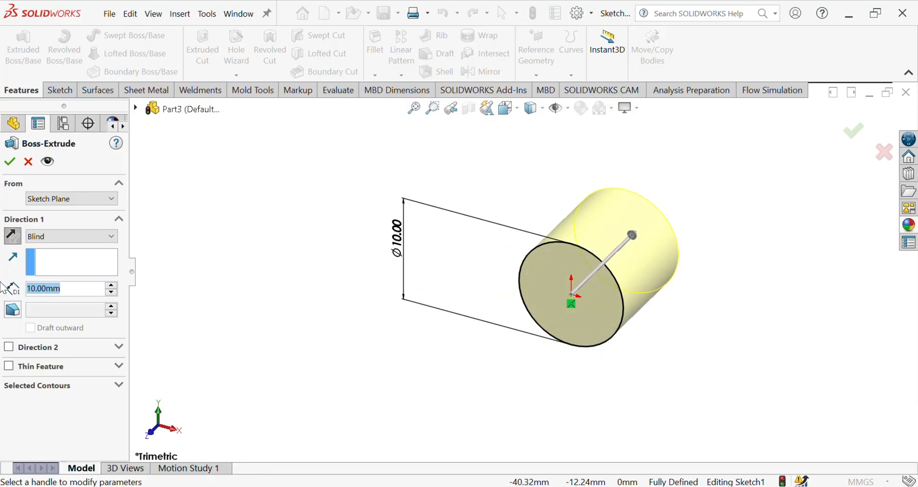
text(80)
key(Return)
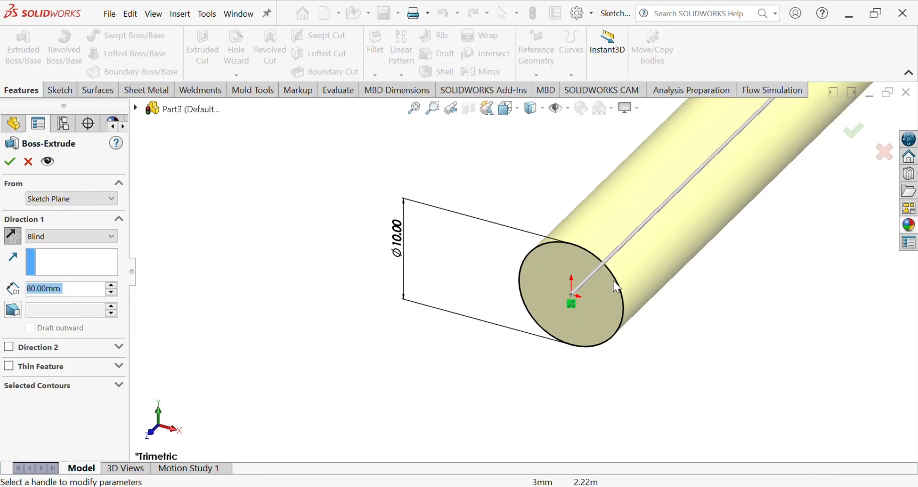
scroll(619, 275, up, 3)
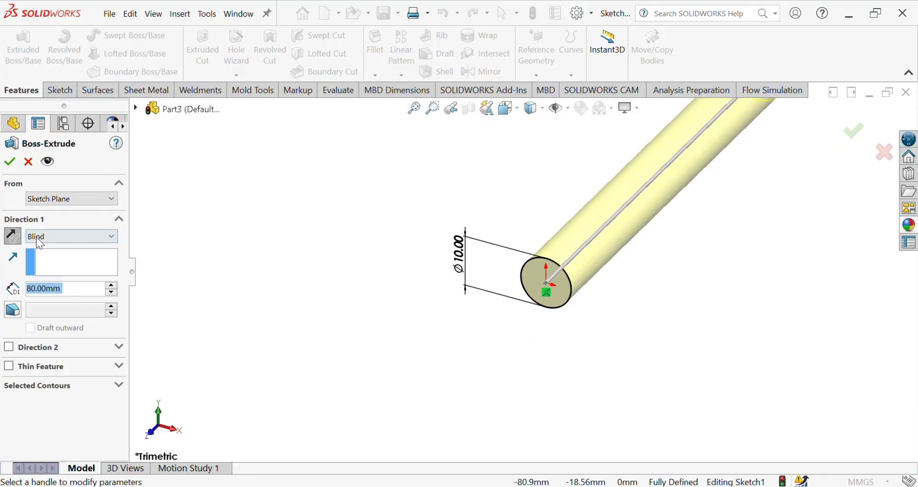
click(10, 163)
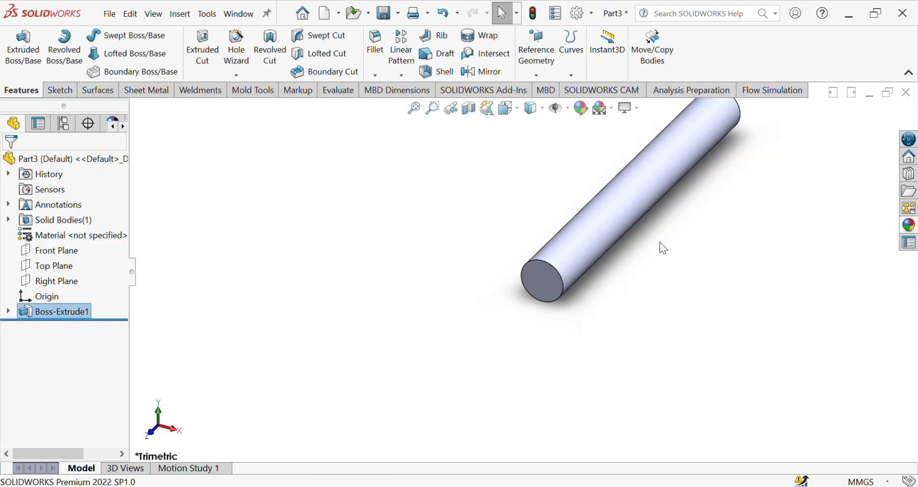
- Chamfer the circular edge at the shaft's front end with a 5 mm distance and a 45 degree angle
scroll(531, 291, up, 2)
scroll(538, 275, down, 2)
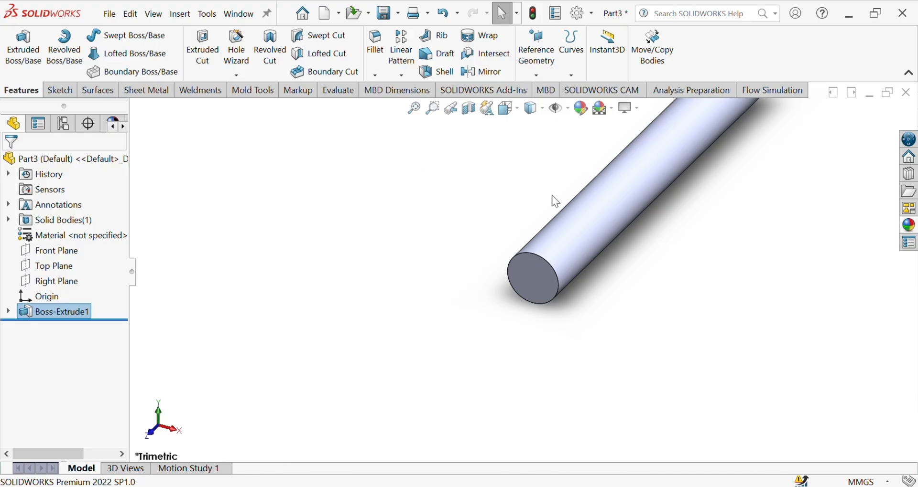
scroll(555, 201, up, 2)
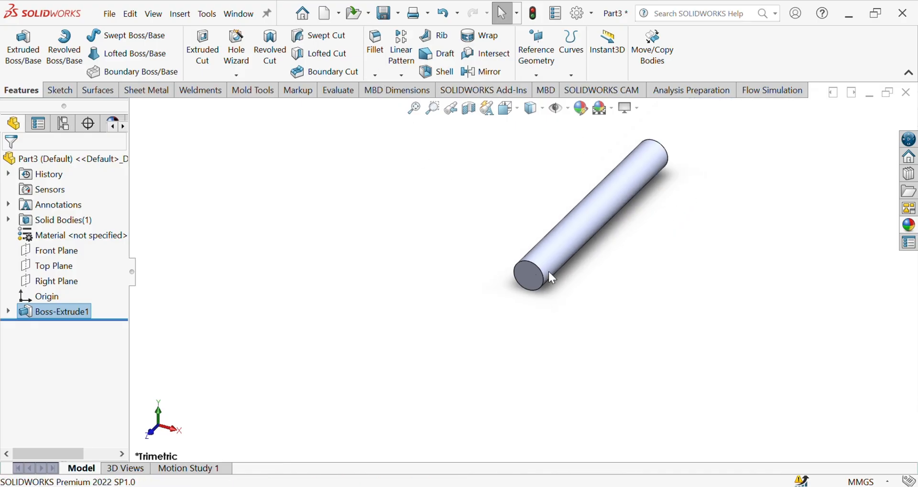
key(Return)
scroll(535, 270, down, 3)
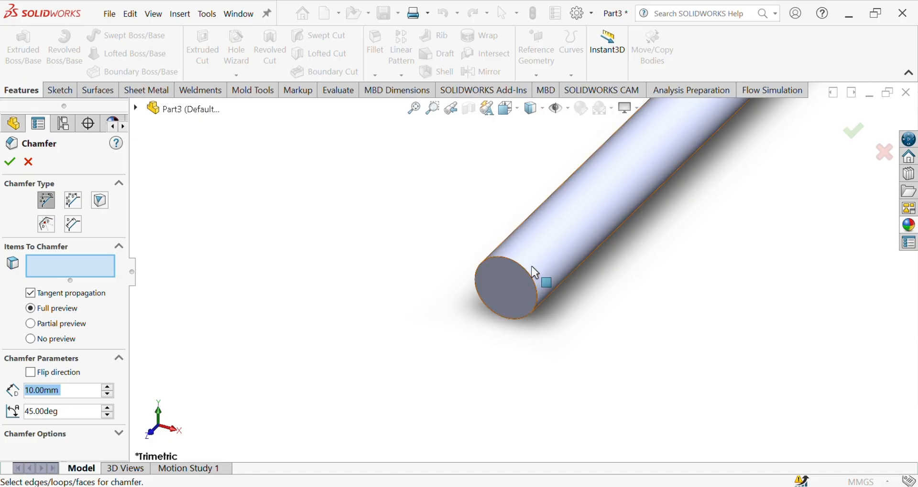
click(531, 280)
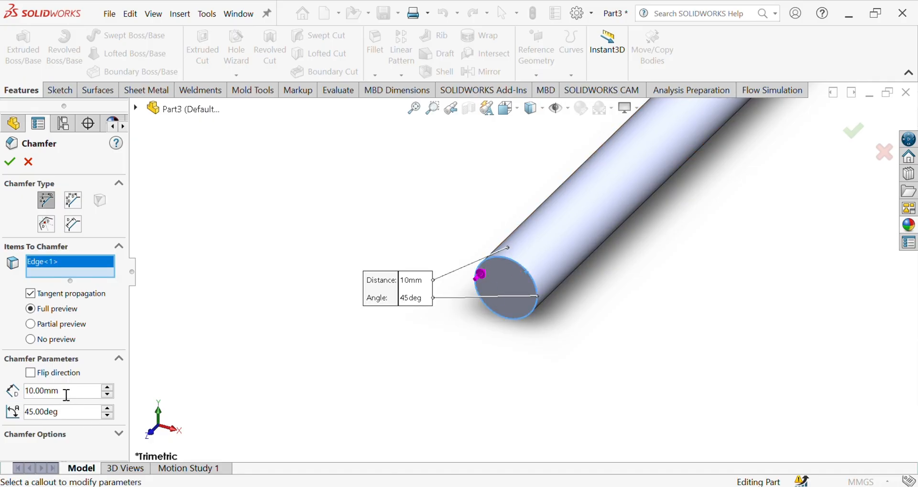
drag(67, 395, 6, 397)
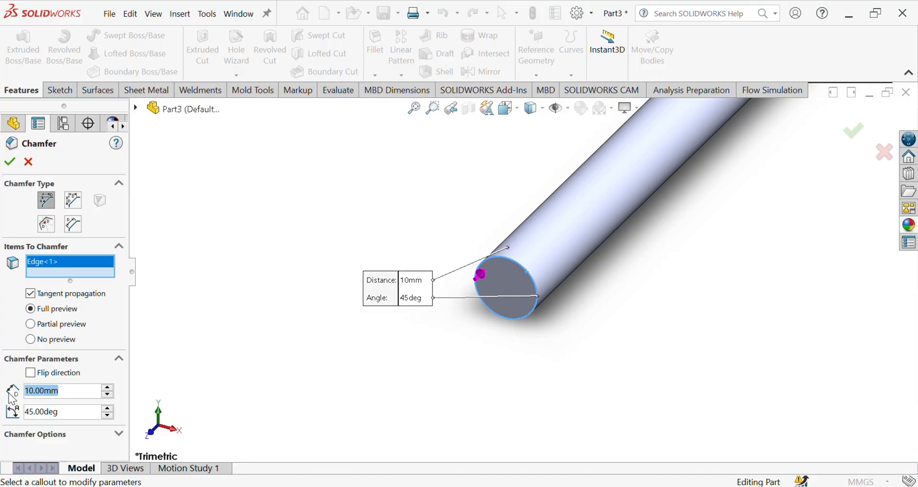
text(10)
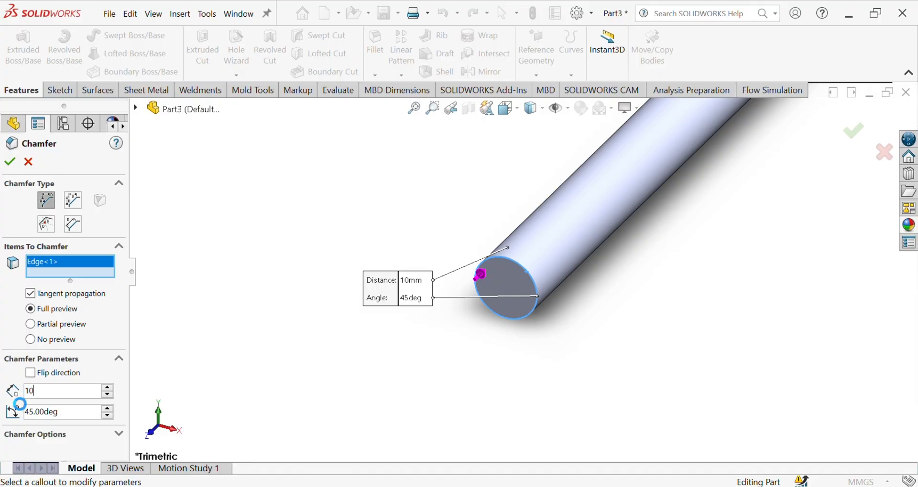
key(Return)
text(5)
key(Return)
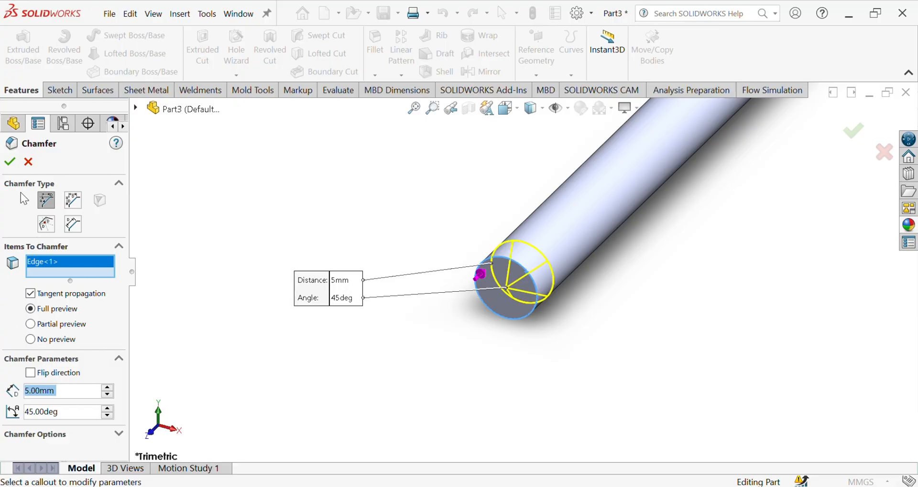
click(10, 163)
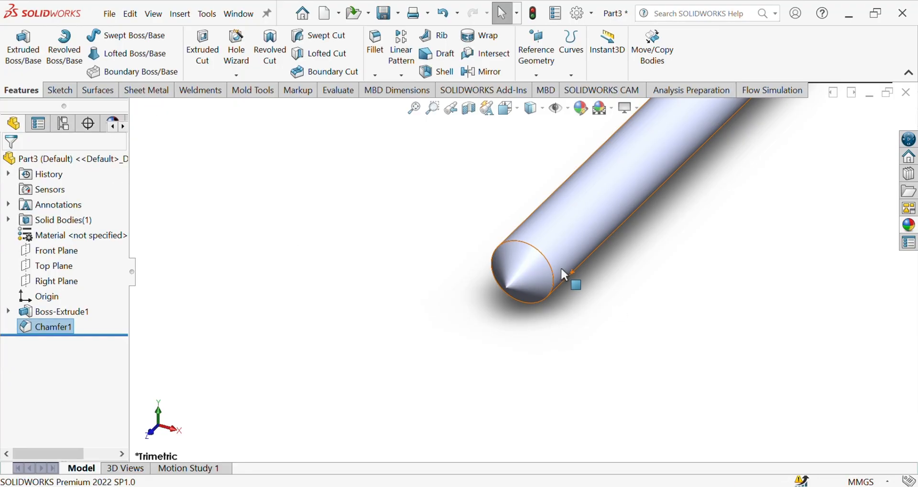
- Fillet the circular edge between the conical tip and the shaft with a symmetric 10 mm radius
scroll(561, 268, down, 3)
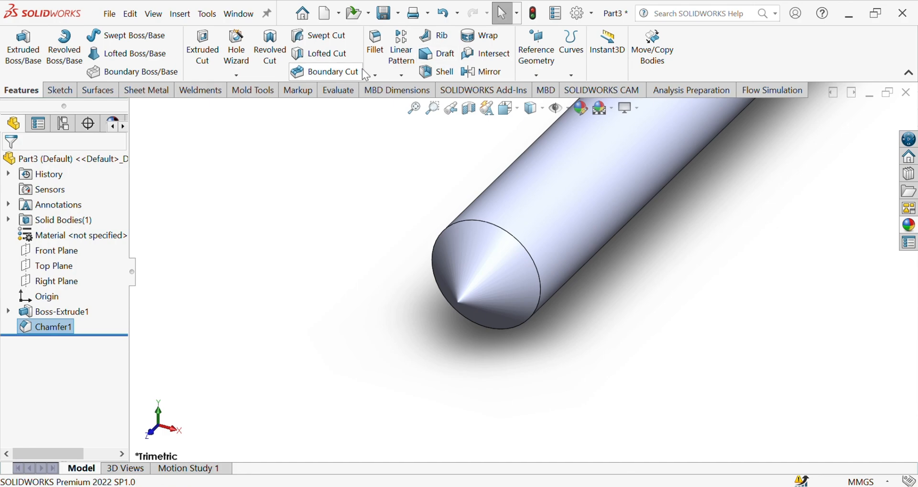
click(375, 45)
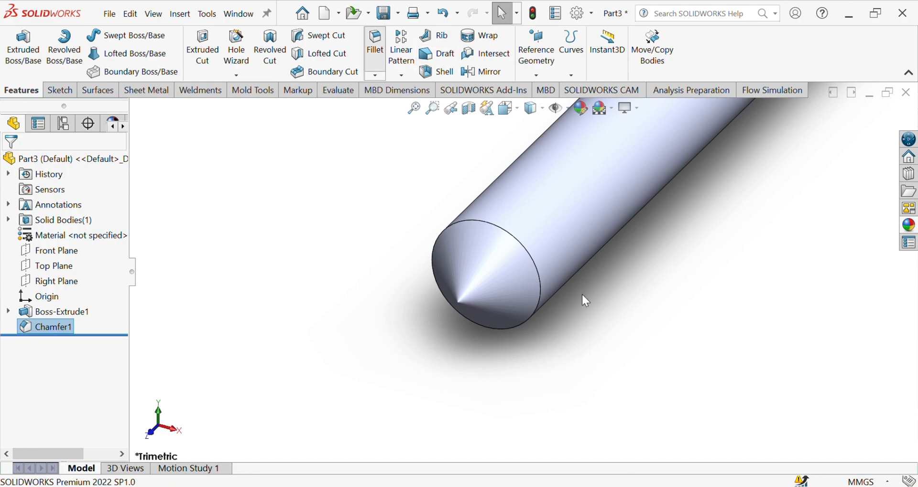
click(542, 271)
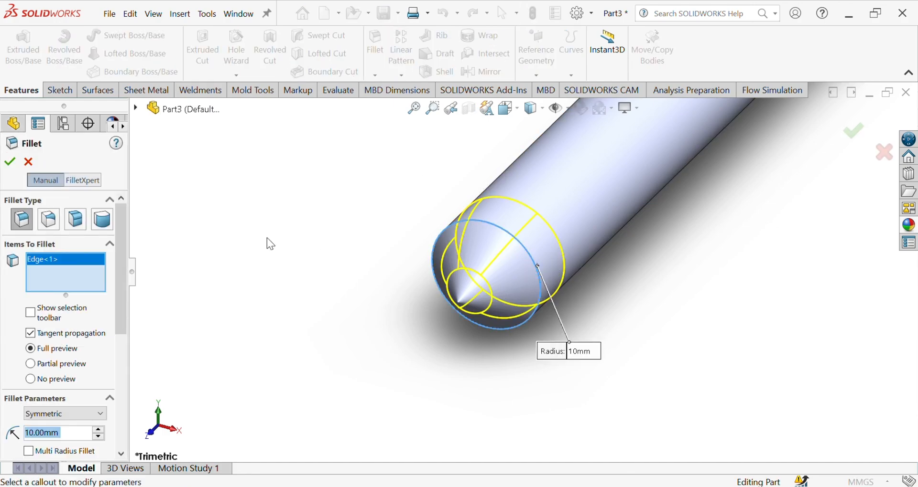
click(10, 164)
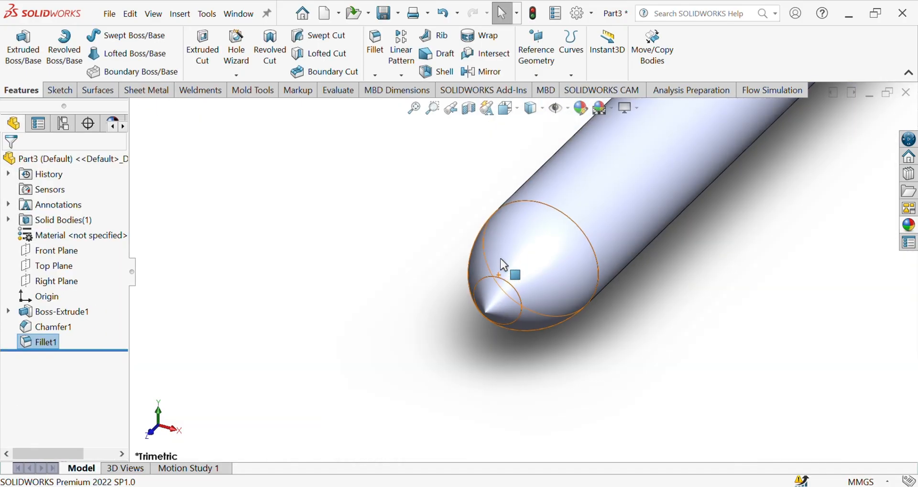
scroll(501, 260, up, 4)
middle_drag(537, 255, 503, 260)
scroll(566, 288, down, 5)
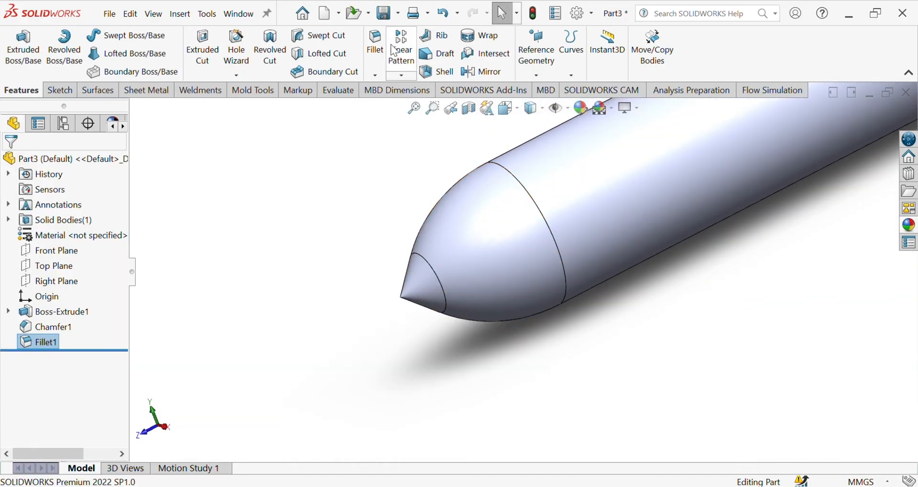
key(Return)
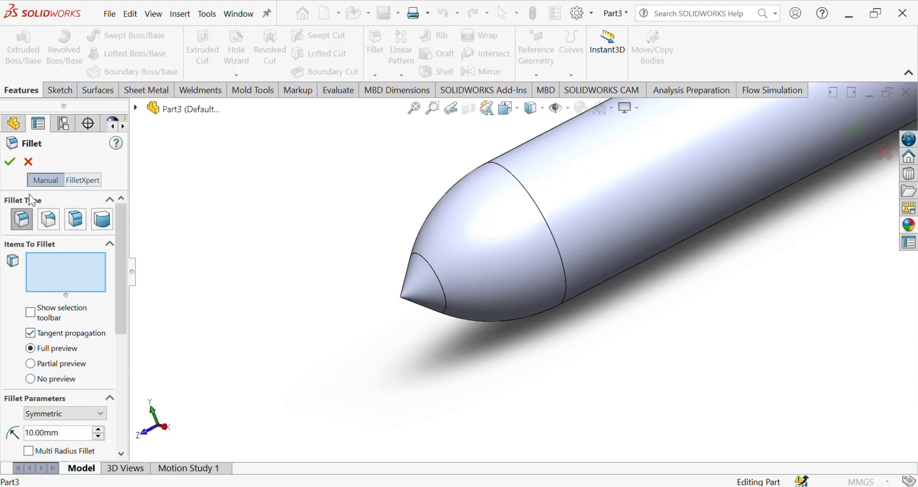
click(29, 162)
scroll(549, 253, up, 5)
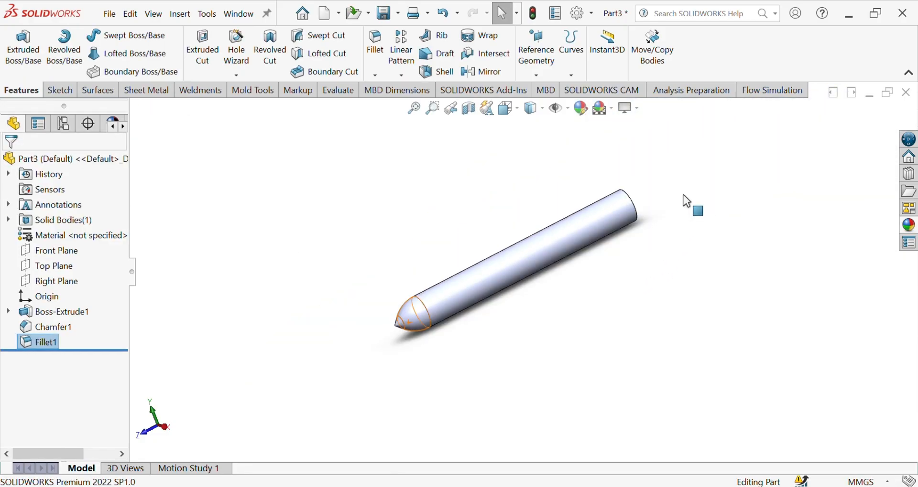
- Create a reference axis through the centre of the shaft's cylindrical face
scroll(683, 194, up, 1)
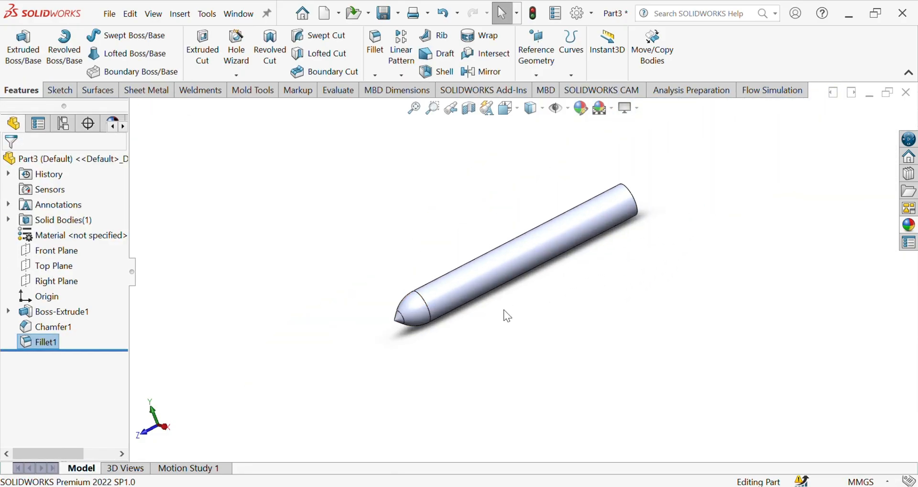
middle_drag(583, 266, 659, 315)
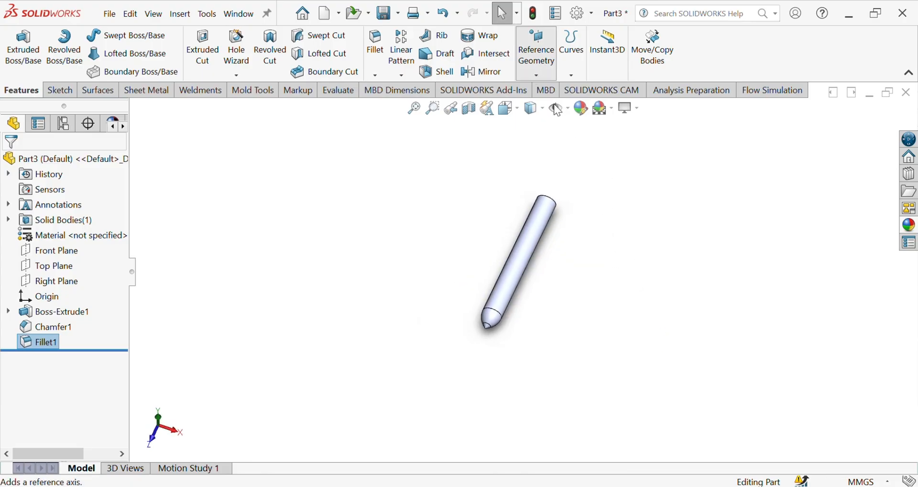
middle_drag(543, 238, 553, 308)
click(529, 256)
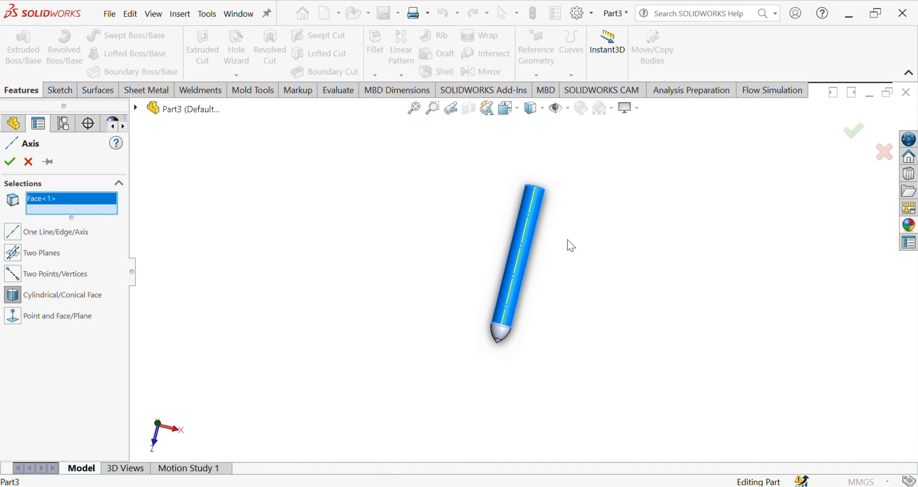
middle_drag(568, 246, 555, 310)
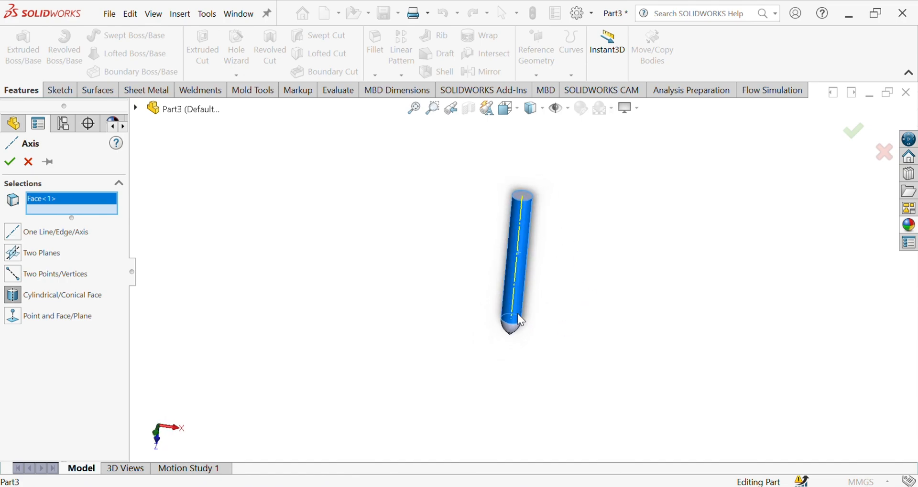
click(11, 160)
scroll(569, 213, down, 3)
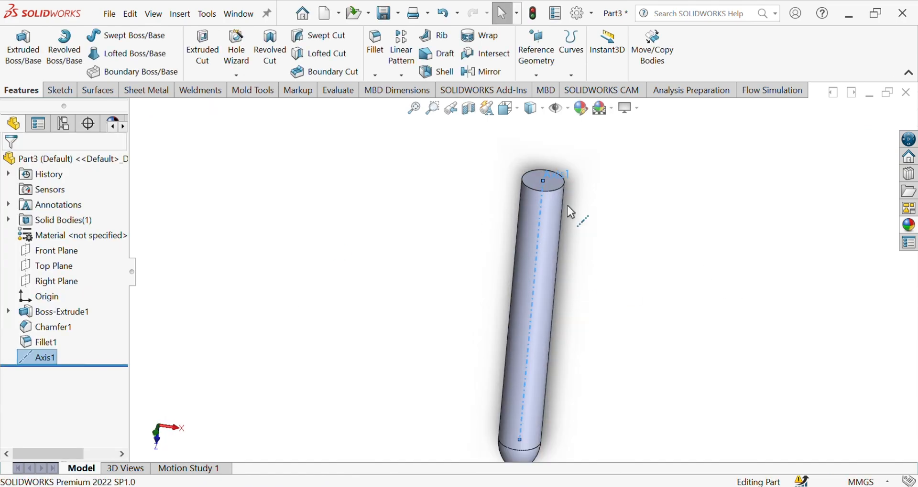
scroll(572, 211, up, 3)
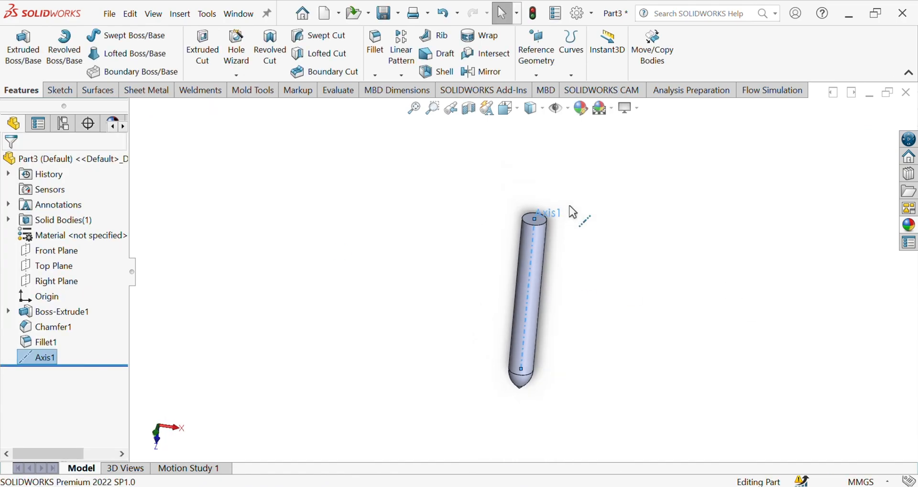
- Apply the Blue Neon Tube appearance from the Lights group to the whole shaft part
click(908, 225)
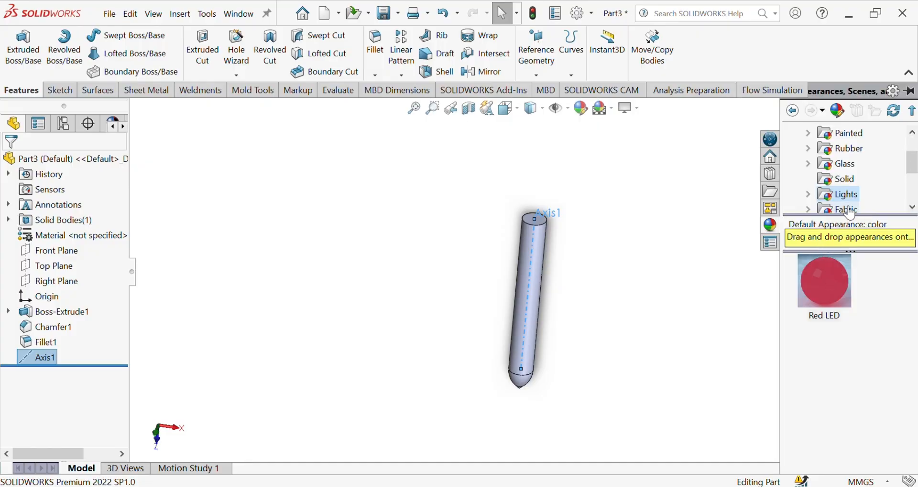
click(812, 194)
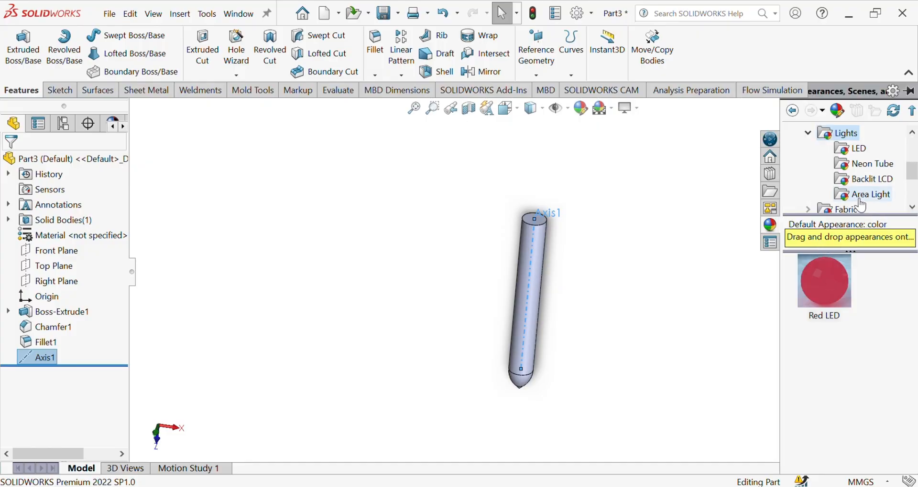
click(863, 164)
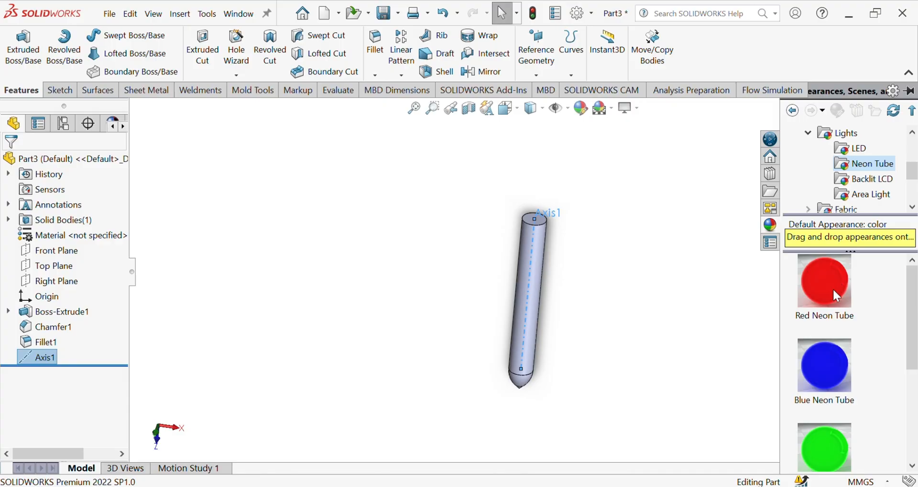
drag(823, 373, 532, 286)
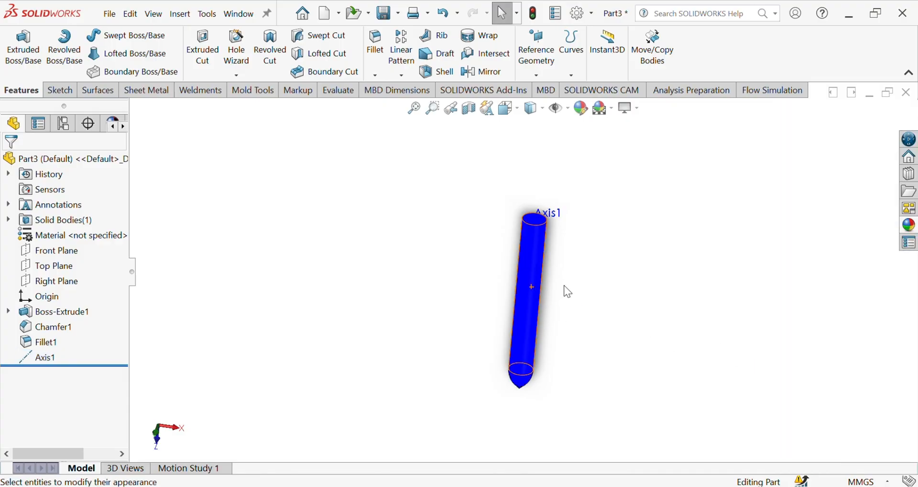
click(564, 285)
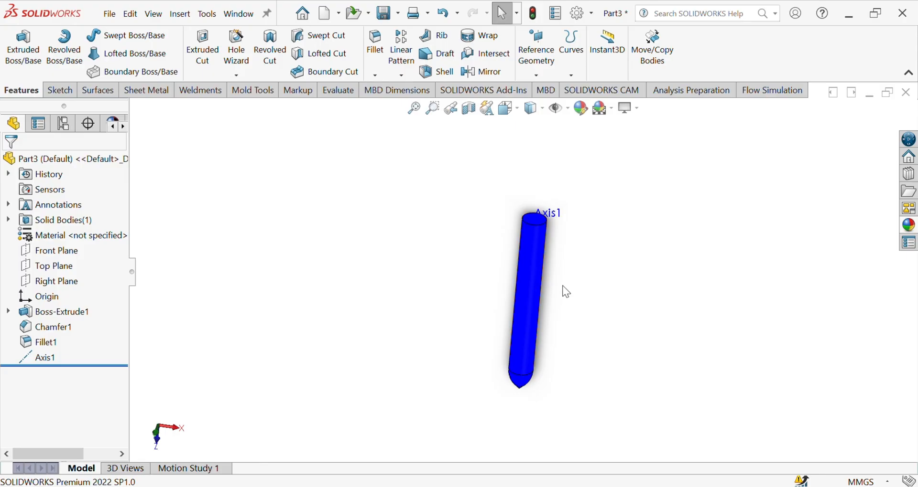
- Save the part as follower
scroll(541, 283, down, 4)
scroll(539, 282, up, 4)
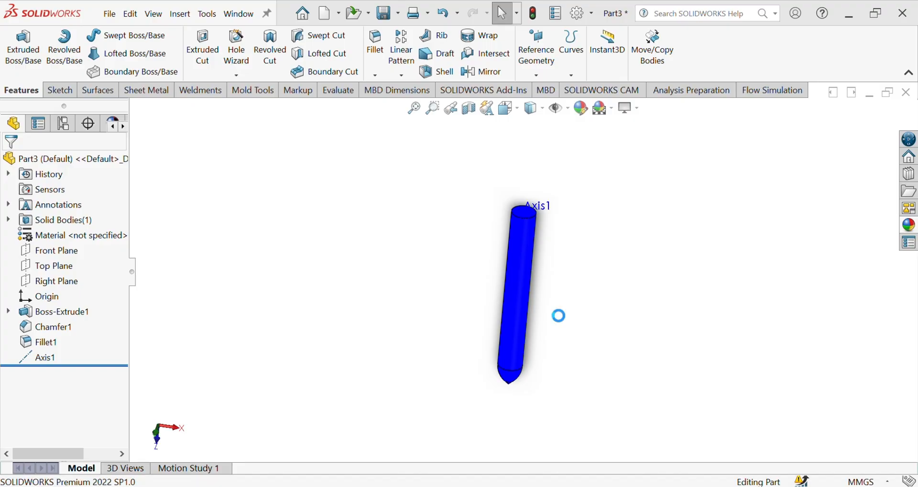
scroll(548, 302, down, 2)
scroll(544, 295, up, 3)
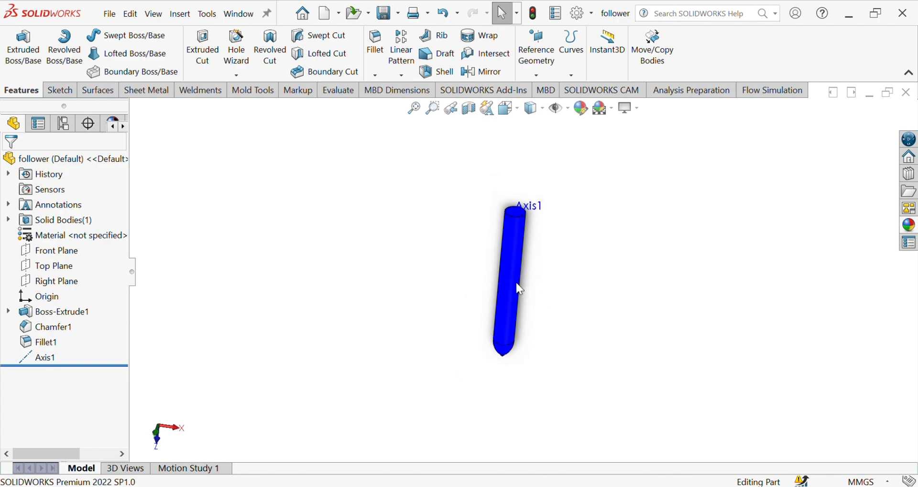
- Close the finished follower part document
scroll(518, 280, down, 3)
scroll(549, 279, up, 2)
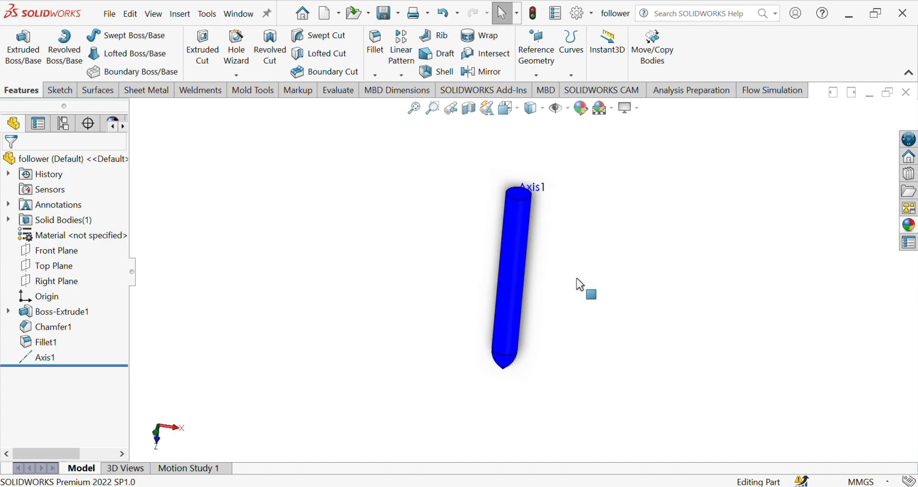
click(906, 92)
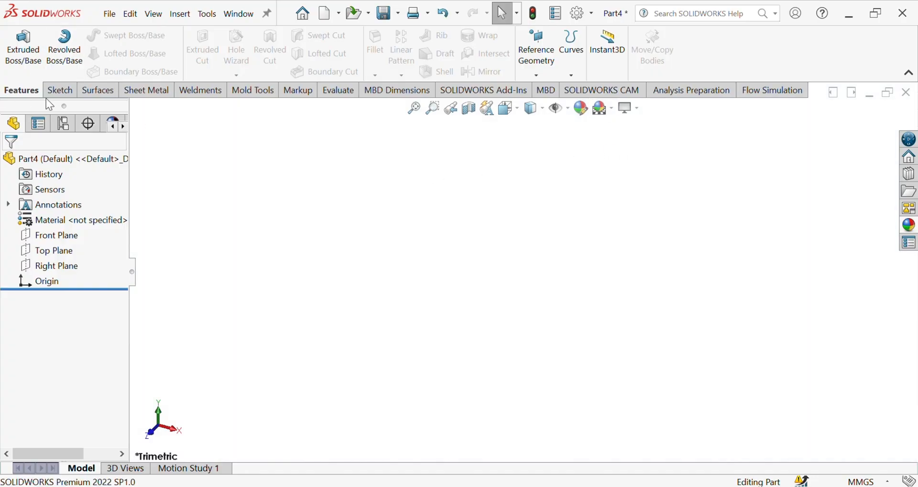
- In a new part, sketch two concentric circles about 199 mm and 92 mm in diameter at the origin on the Top Plane
click(58, 91)
click(17, 43)
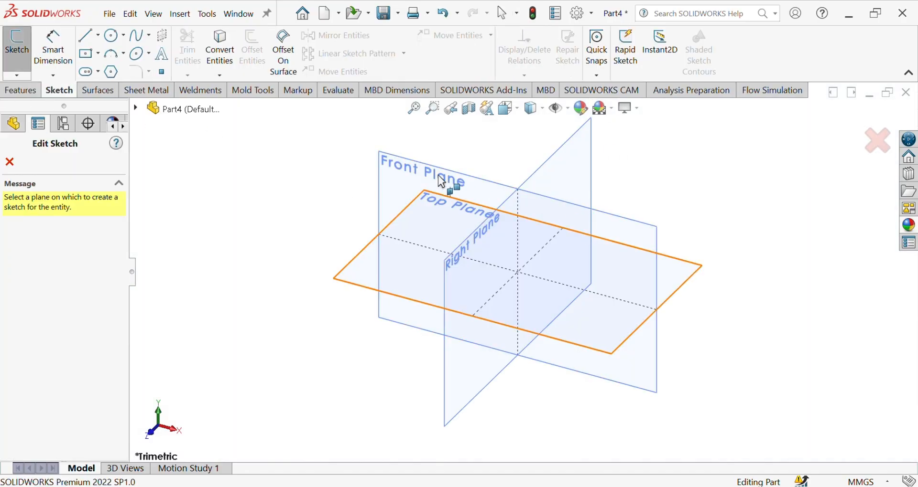
click(445, 193)
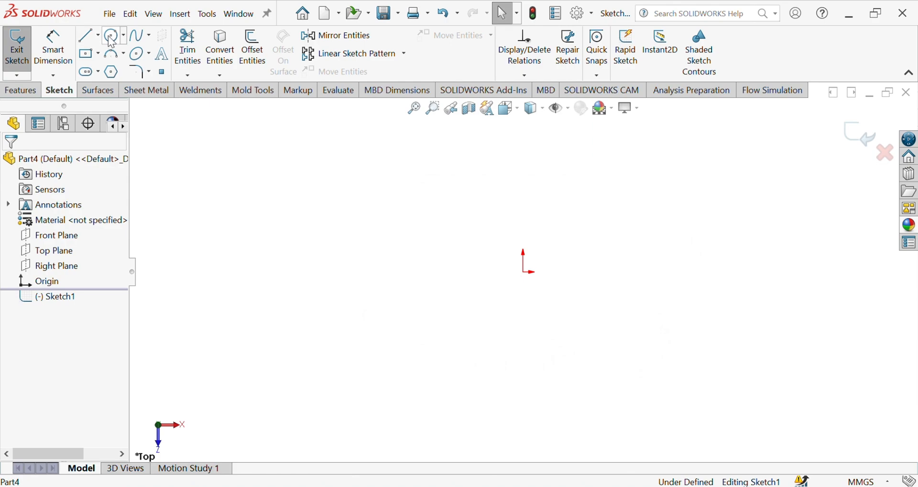
click(524, 273)
click(686, 370)
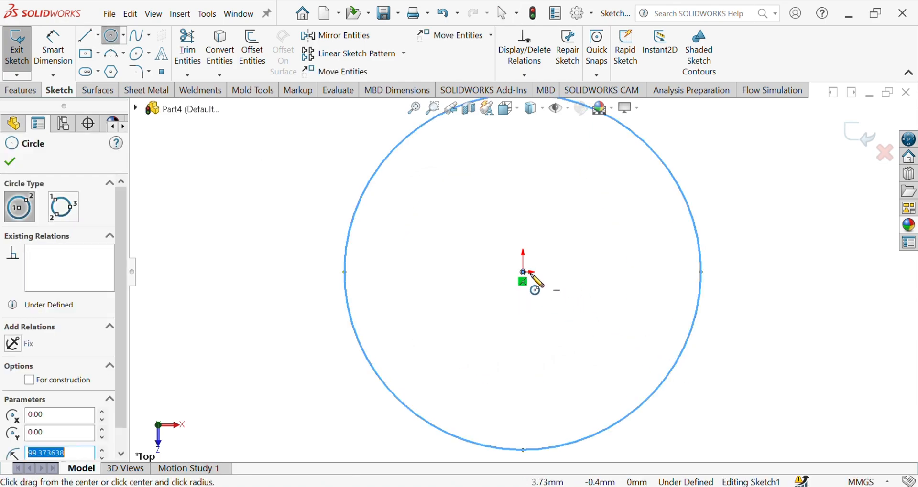
click(523, 273)
click(589, 322)
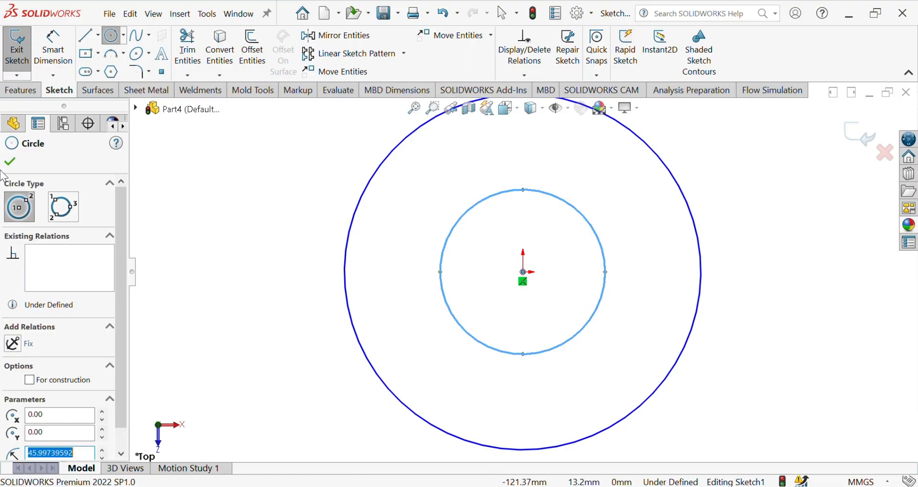
click(11, 161)
- Dimension the inner circle's diameter to 10 mm
click(53, 47)
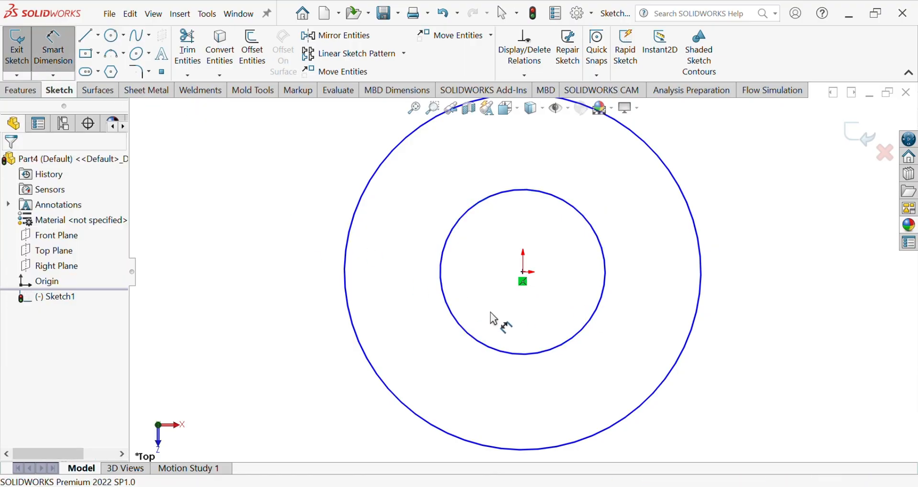
click(460, 323)
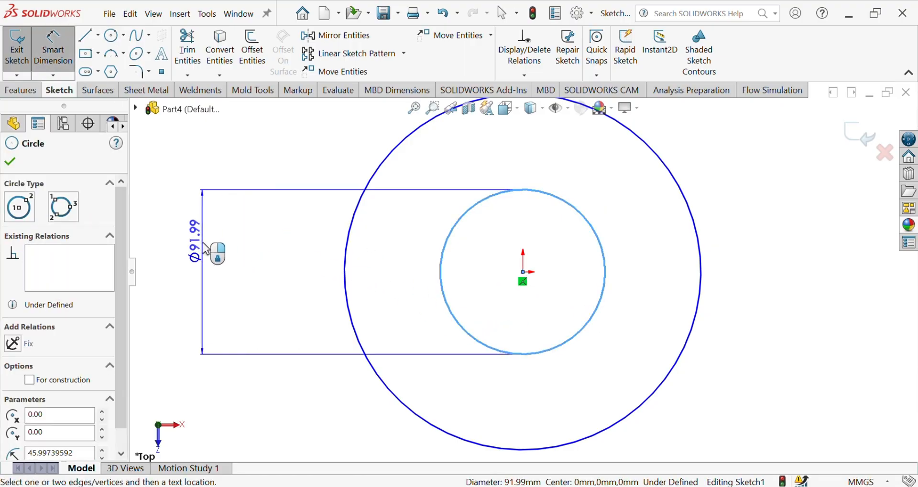
click(202, 243)
text(10)
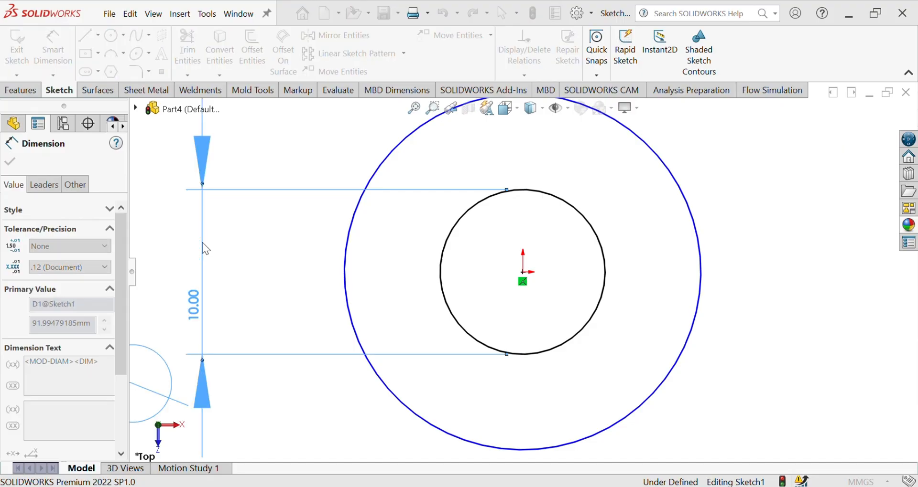
key(Return)
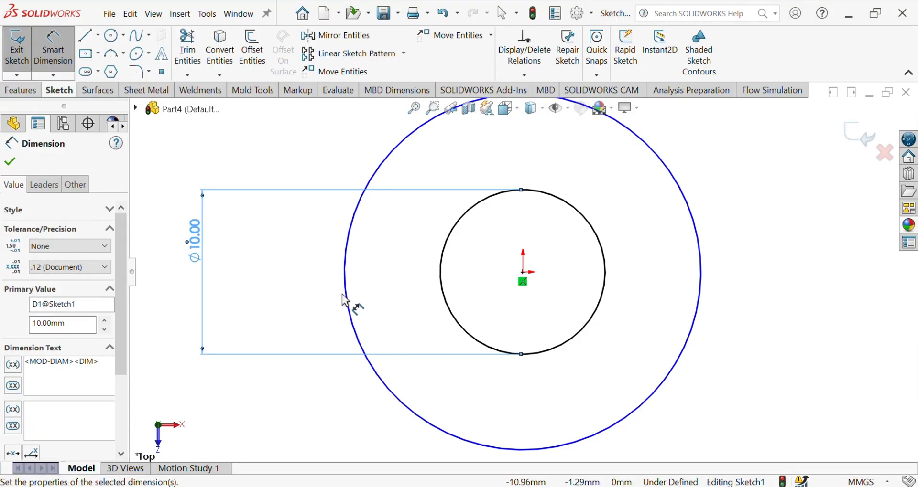
- Dimension the outer circle's diameter to 20 mm
click(344, 294)
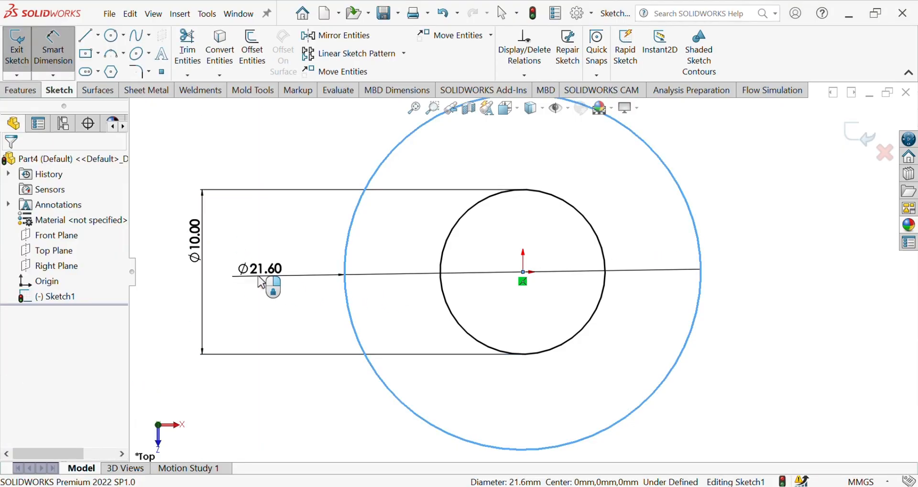
click(259, 278)
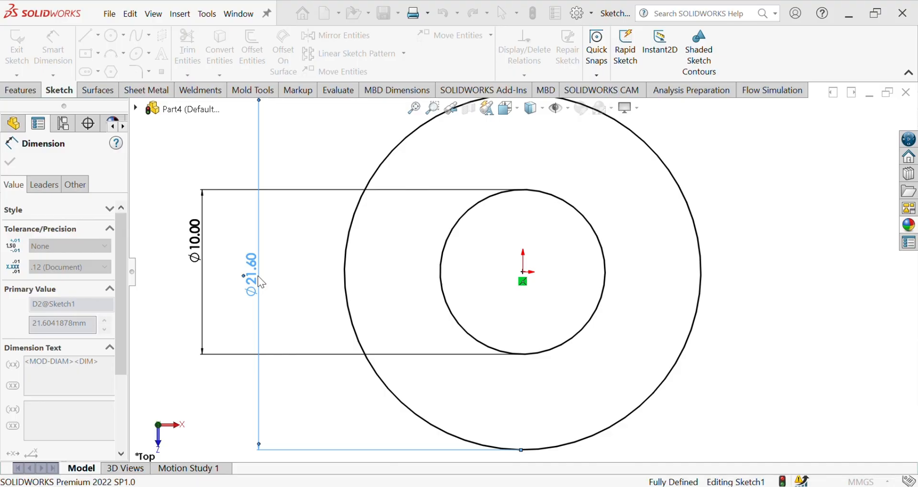
text(20.00mm)
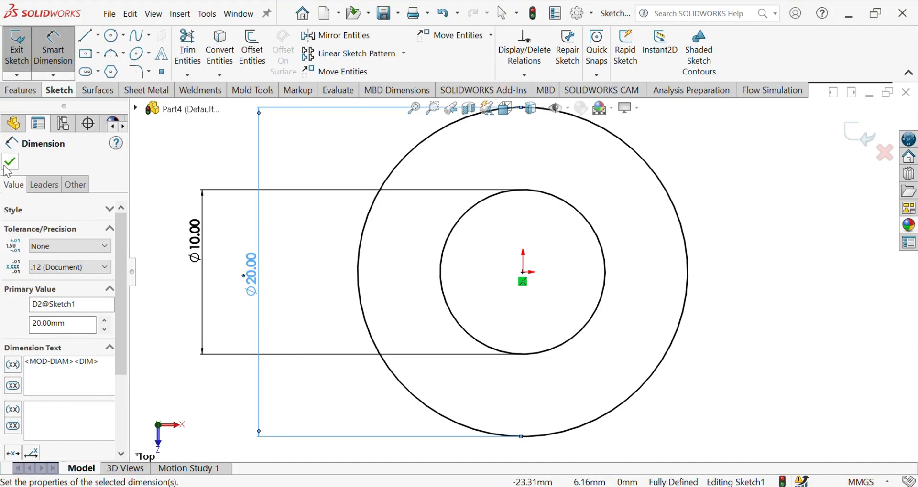
click(10, 162)
key(Escape)
- Extrude the ring sketch 10 mm with the Mid Plane end condition
key(f)
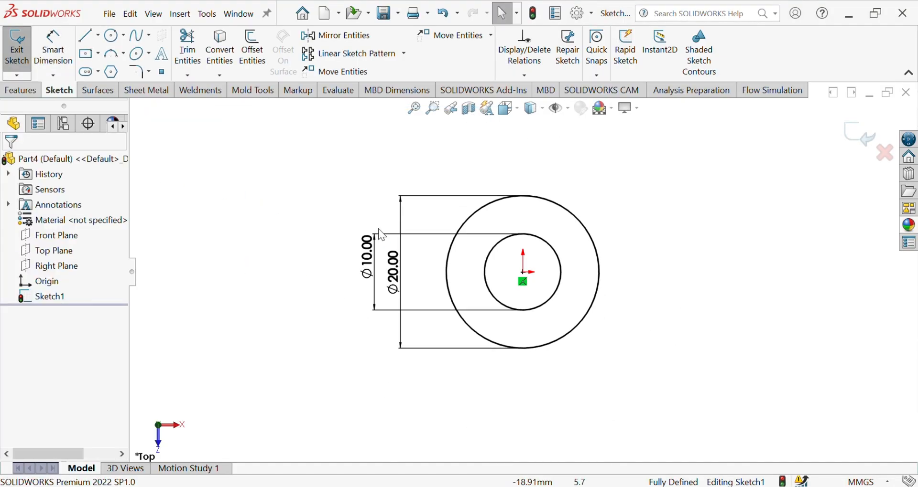
click(19, 92)
click(23, 45)
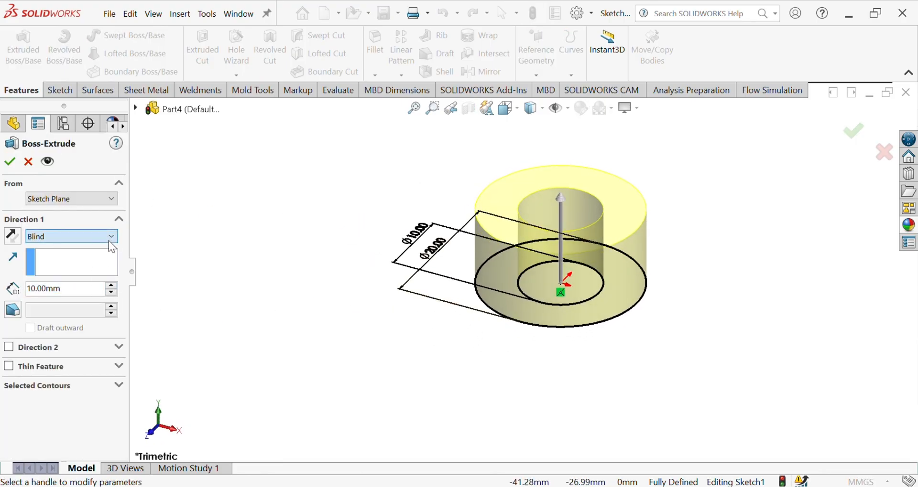
key(Down)
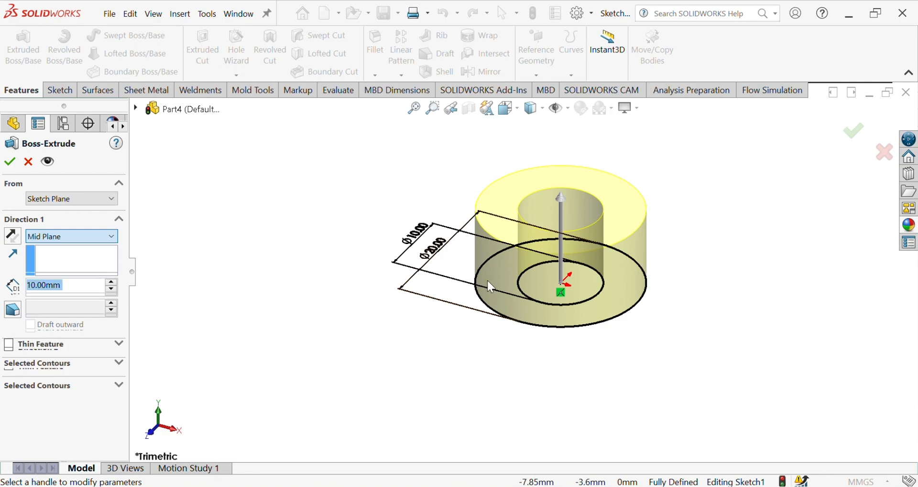
middle_drag(515, 274, 531, 383)
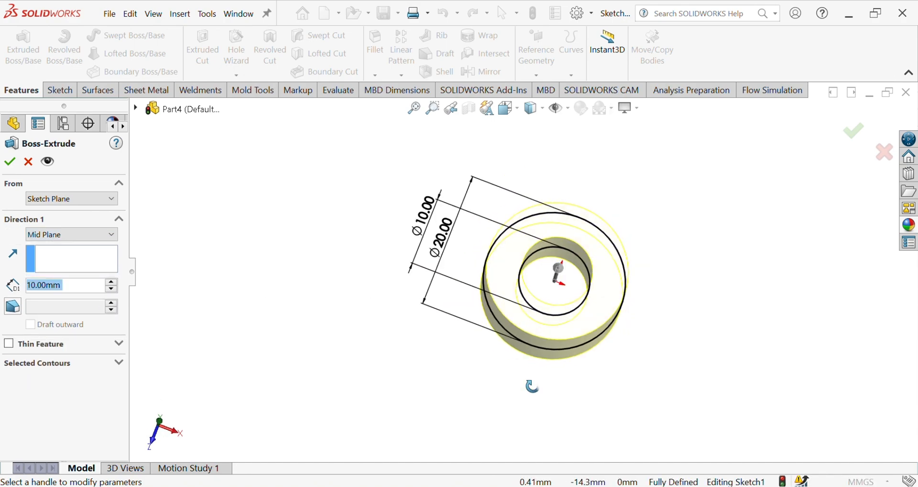
click(6, 160)
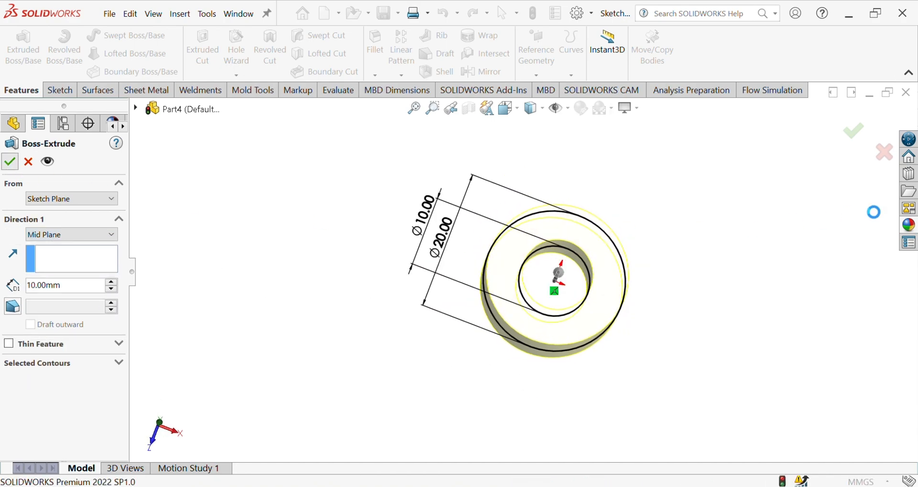
- Apply the Green Neon Tube appearance to the whole ring and create a reference axis from its outer cylindrical face
click(908, 225)
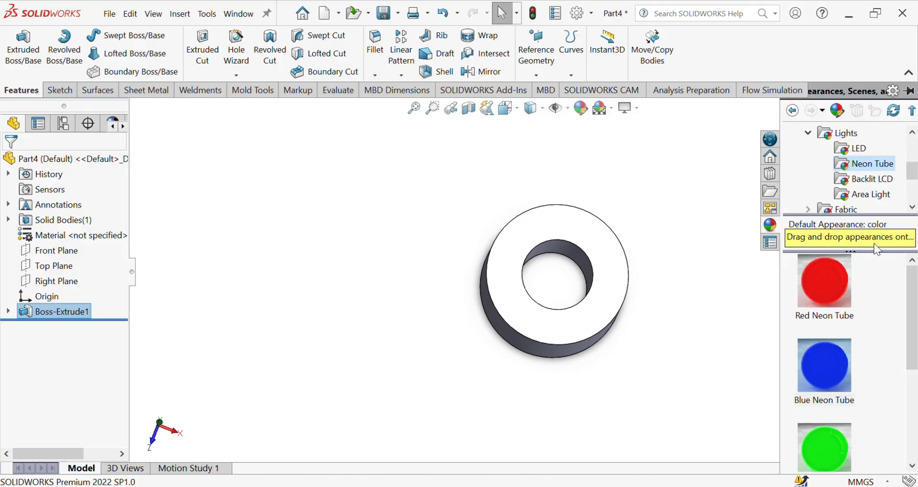
drag(827, 329, 629, 282)
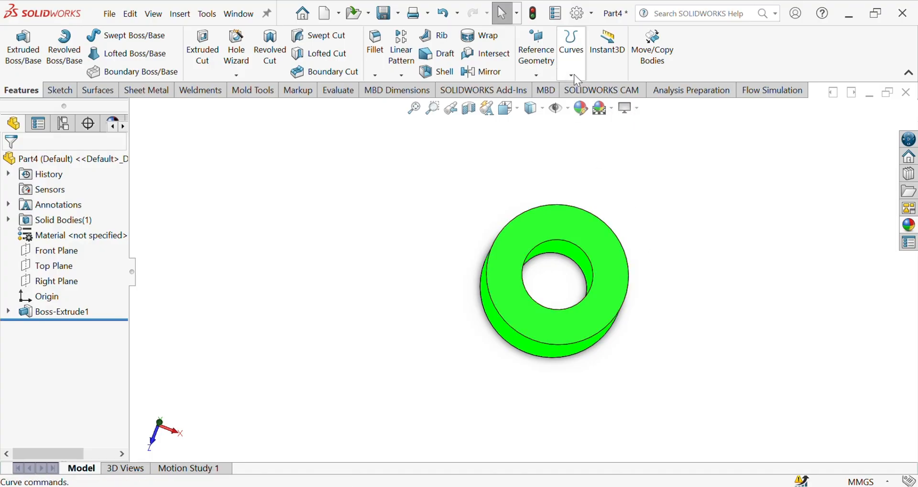
click(538, 73)
click(550, 106)
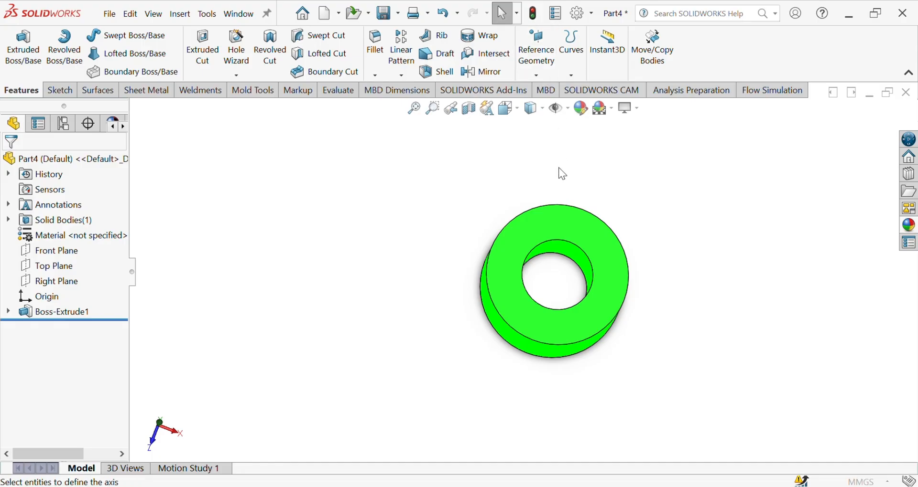
middle_drag(573, 262, 611, 311)
click(551, 300)
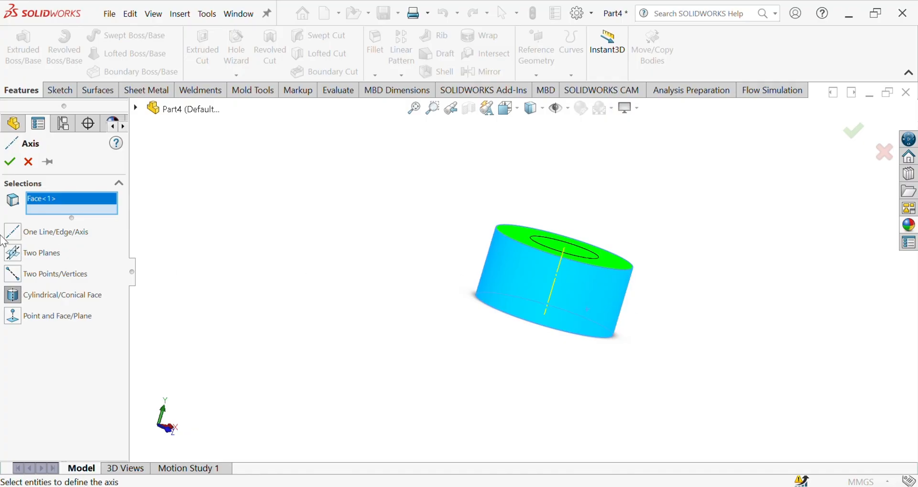
click(17, 163)
- Save the green ring part as housing and close it
middle_drag(317, 263, 291, 336)
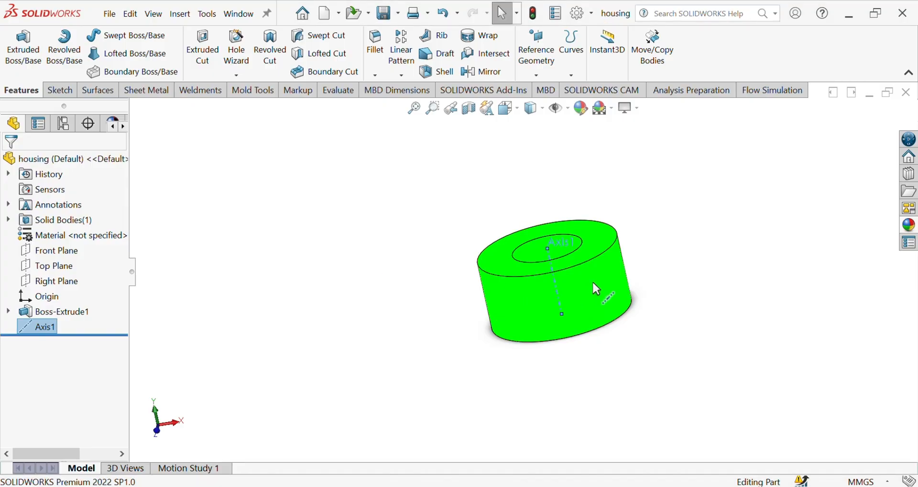
scroll(593, 283, down, 3)
scroll(572, 268, up, 3)
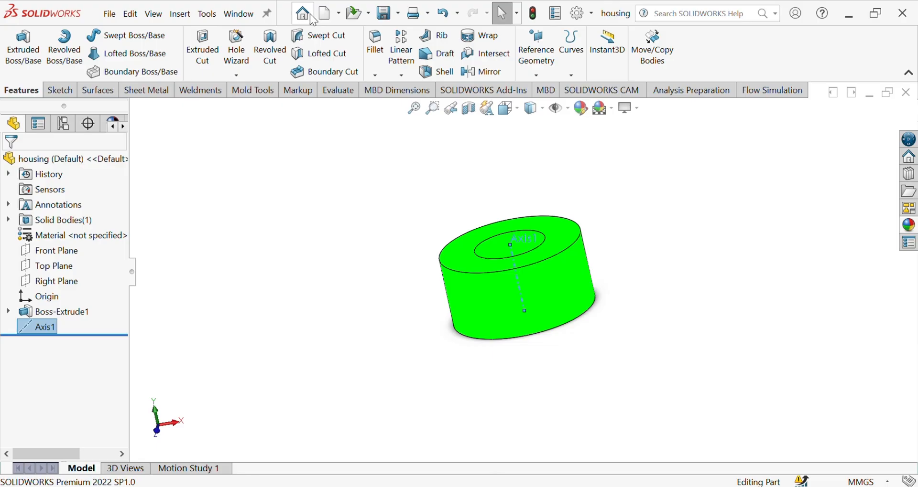
click(905, 92)
- Start a new assembly and leave it empty, without inserting a component
click(216, 16)
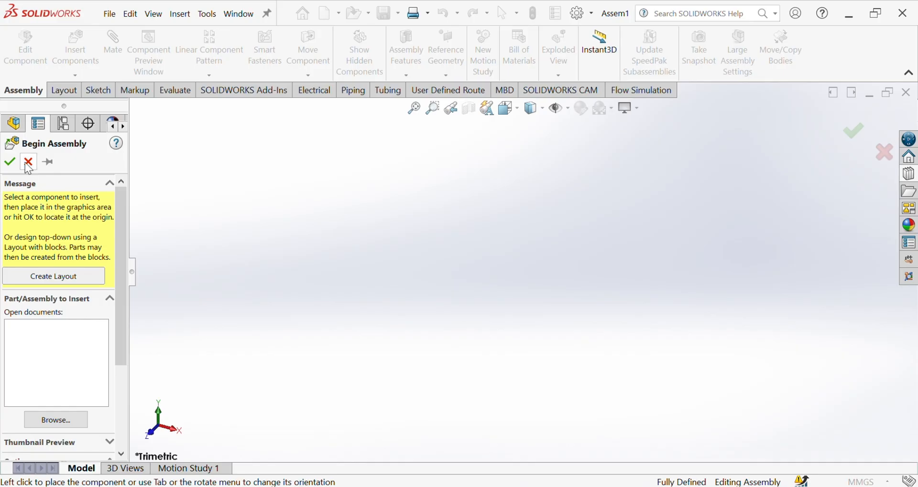
key(Escape)
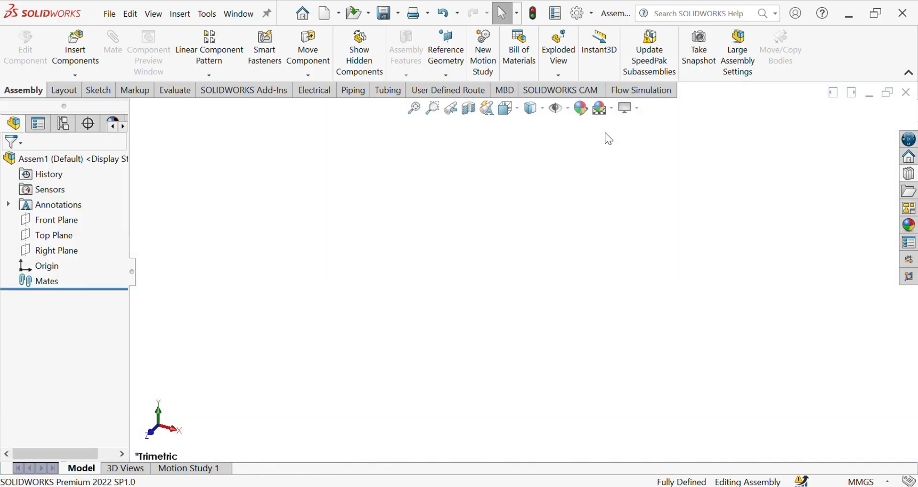
- Create a reference axis at the intersection of the assembly's Front Plane and Top Plane
click(452, 73)
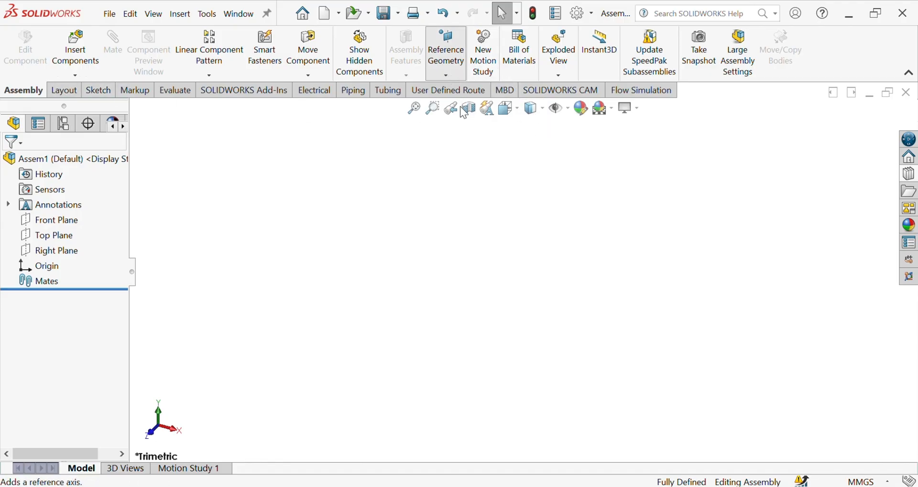
click(469, 114)
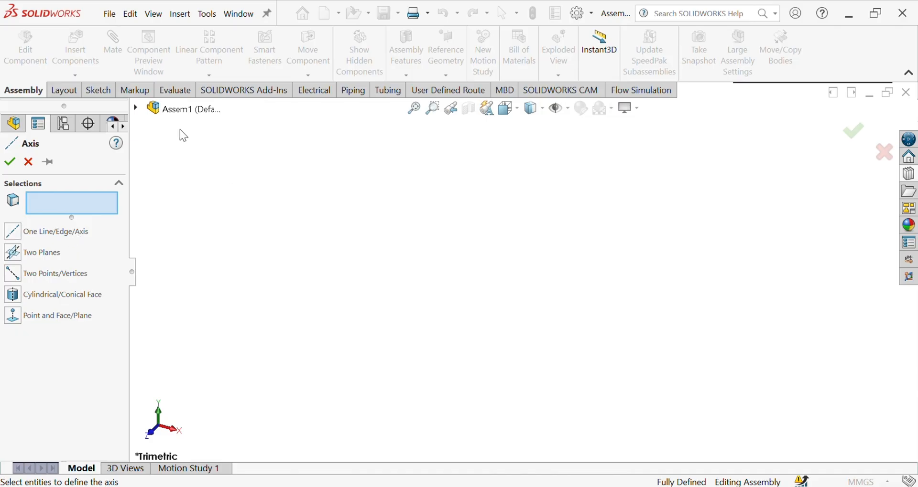
click(135, 108)
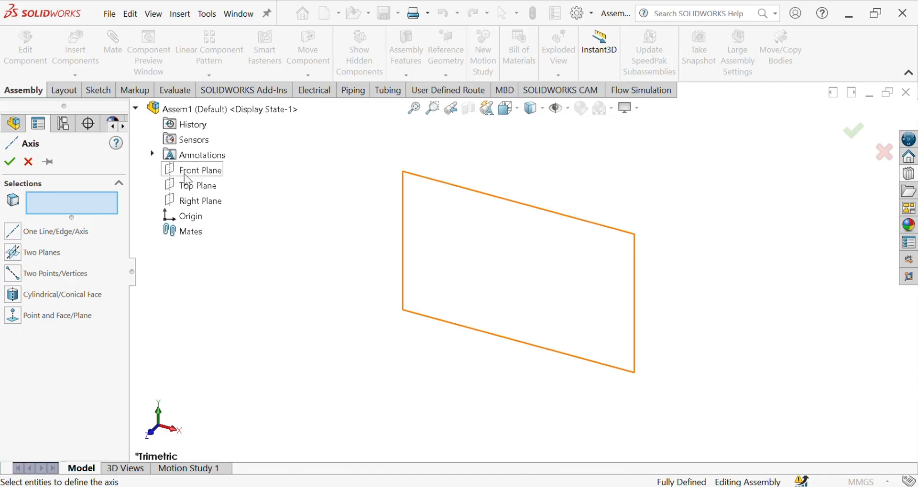
click(189, 171)
click(197, 186)
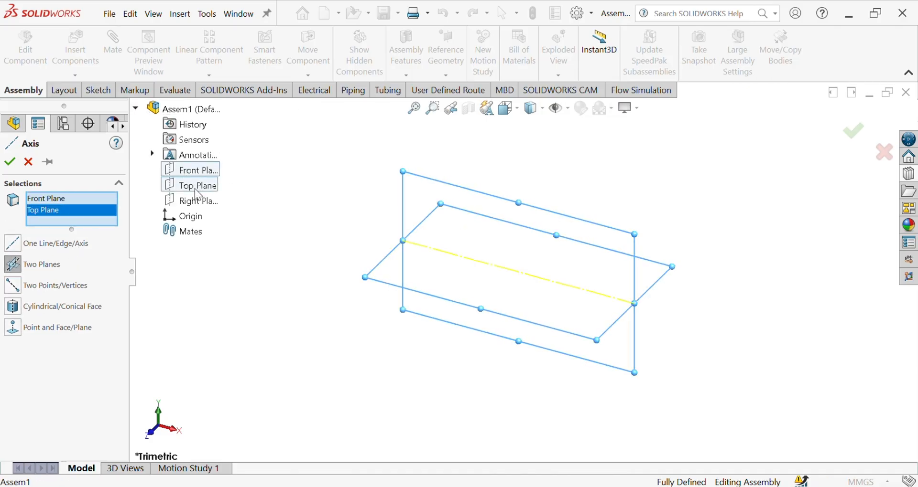
click(10, 161)
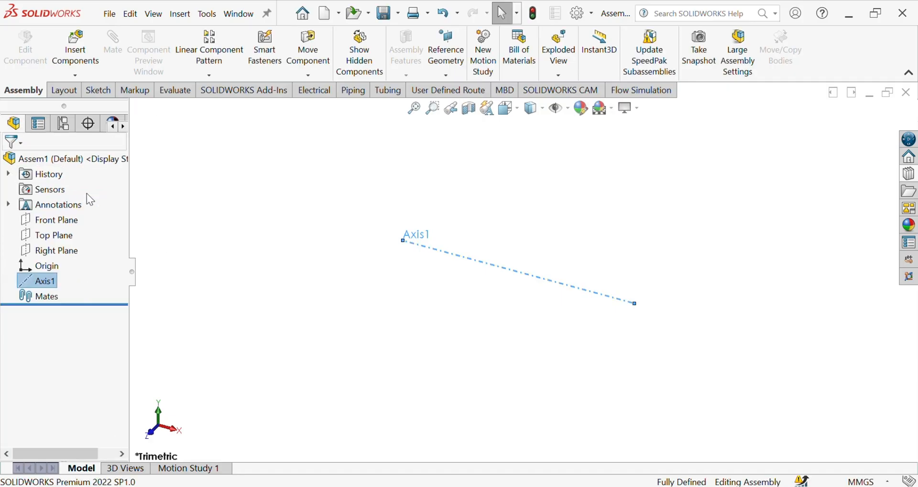
- Create a second reference axis at the intersection of the assembly's Top Plane and Right Plane
click(449, 72)
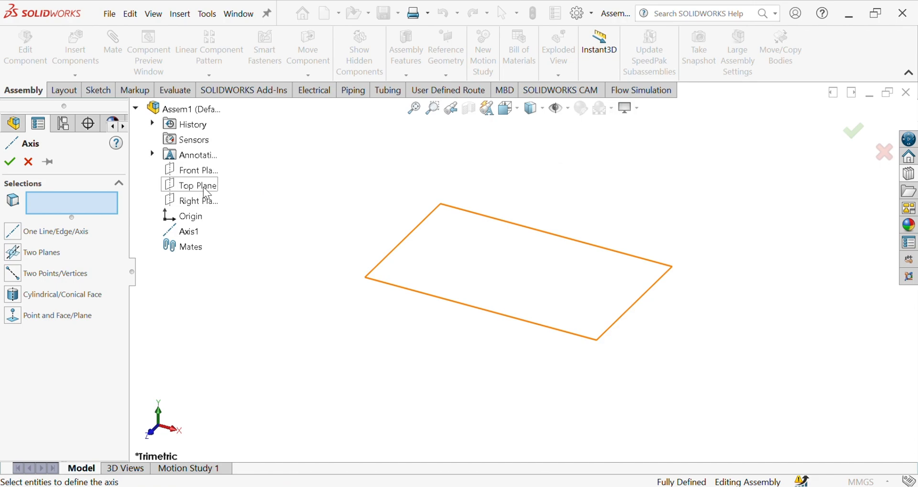
click(207, 190)
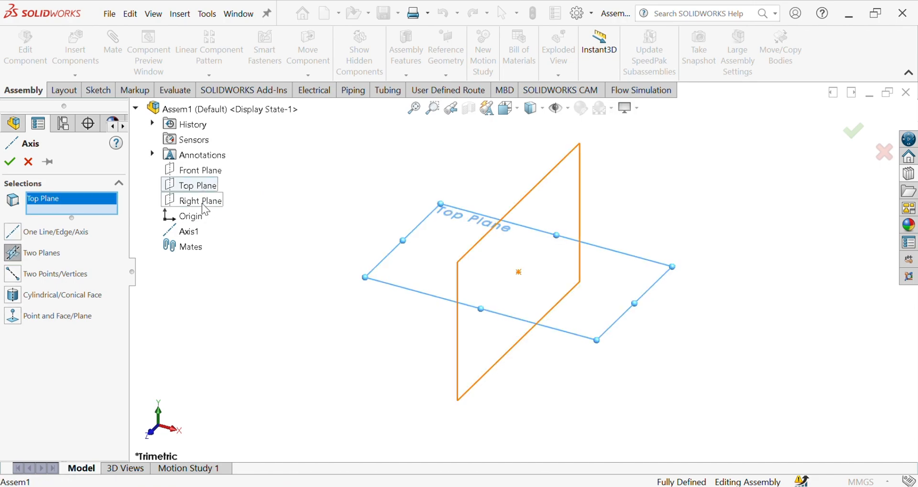
click(196, 201)
click(10, 161)
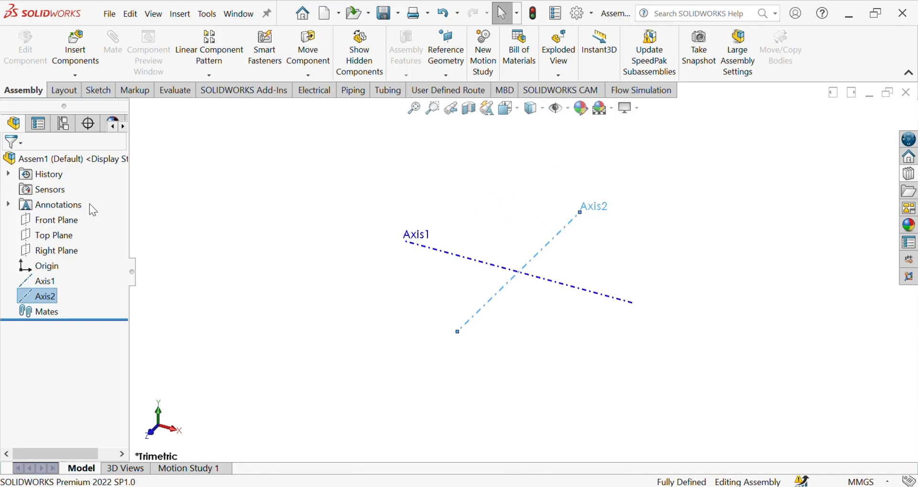
click(65, 221)
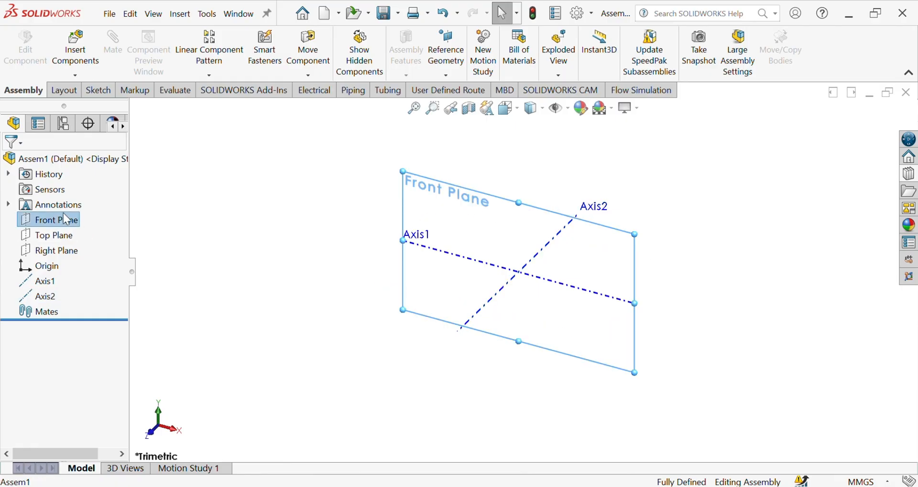
click(86, 207)
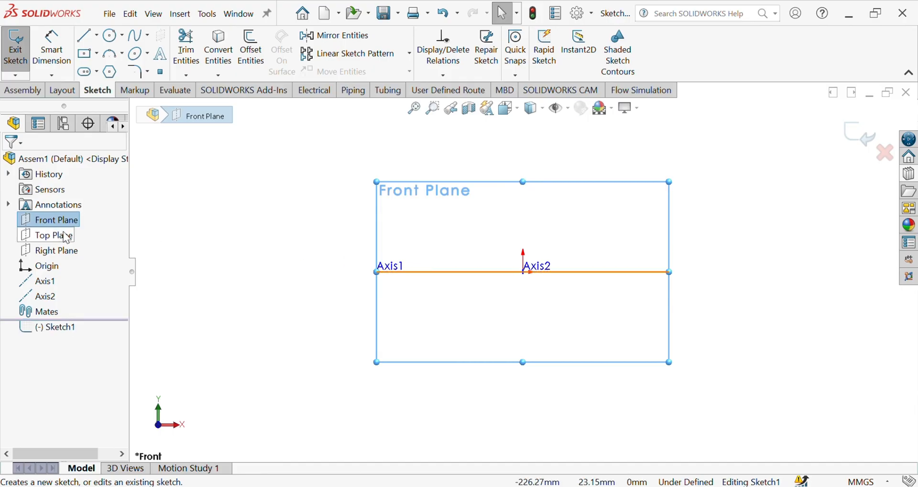
click(165, 227)
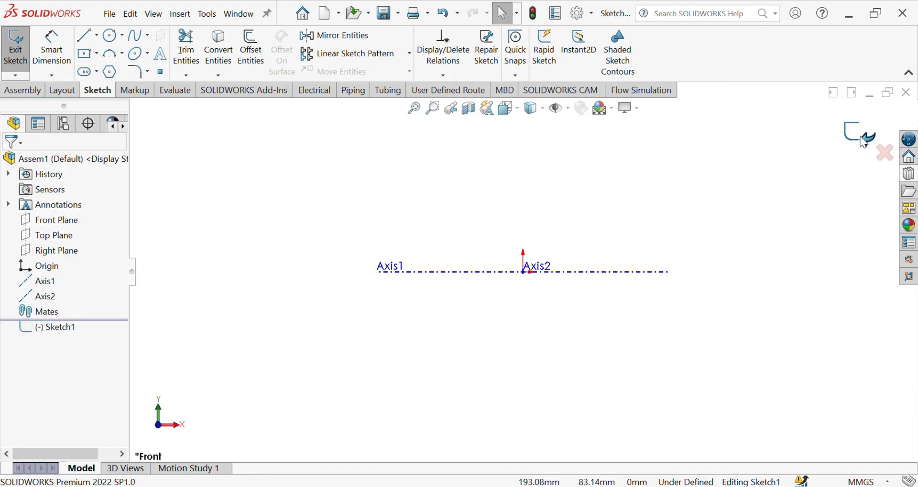
click(859, 135)
click(67, 239)
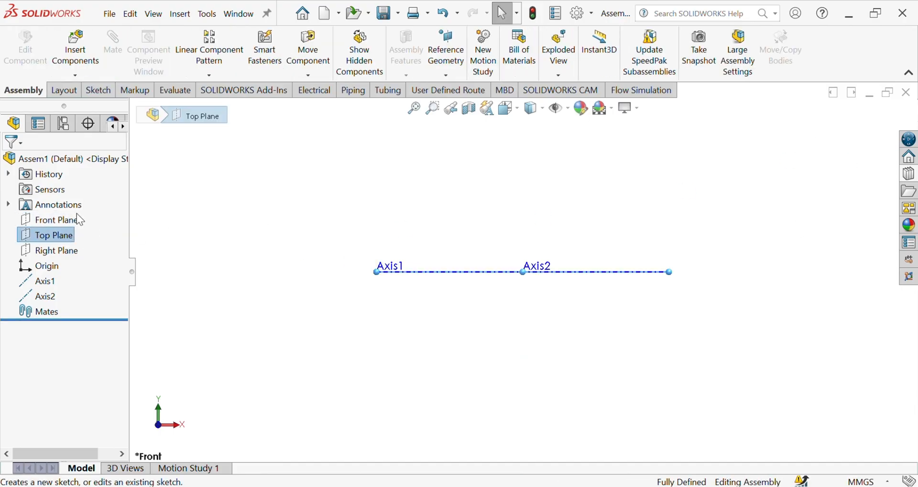
click(73, 217)
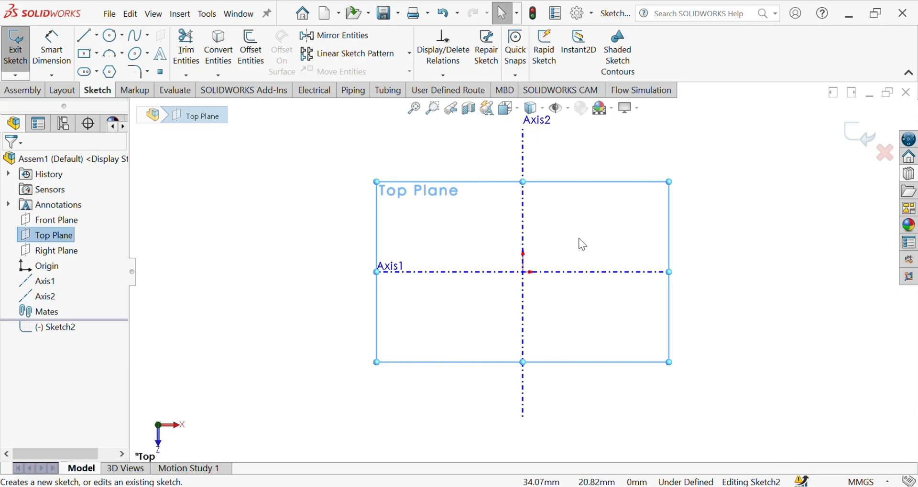
click(858, 136)
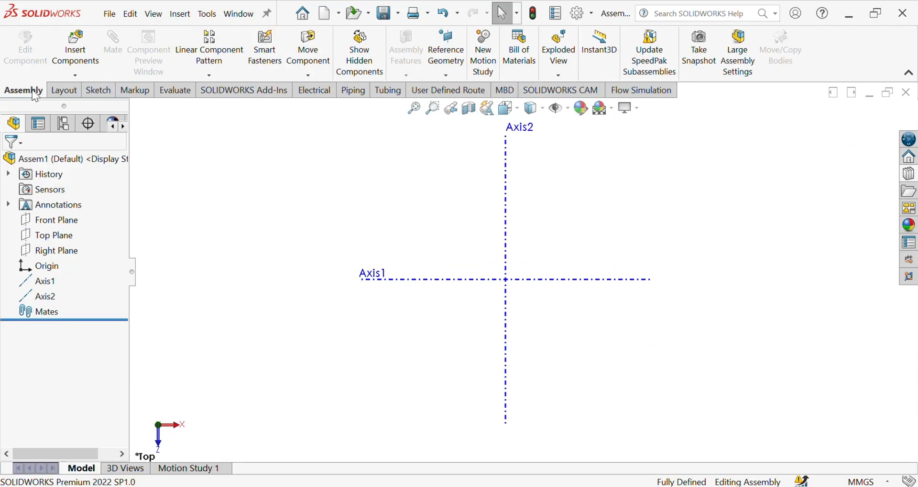
click(89, 64)
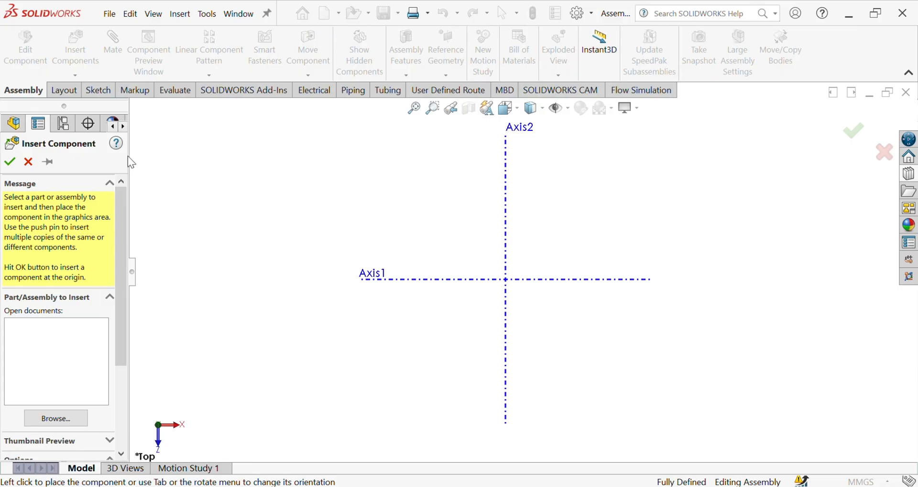
click(28, 162)
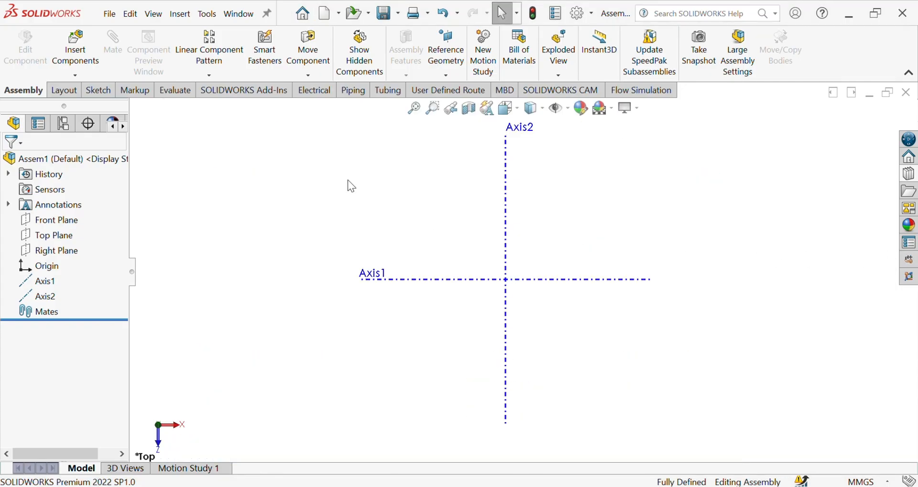
- Insert the green housing part into the assembly, placing it freely near the crossing of the two reference axes
click(75, 68)
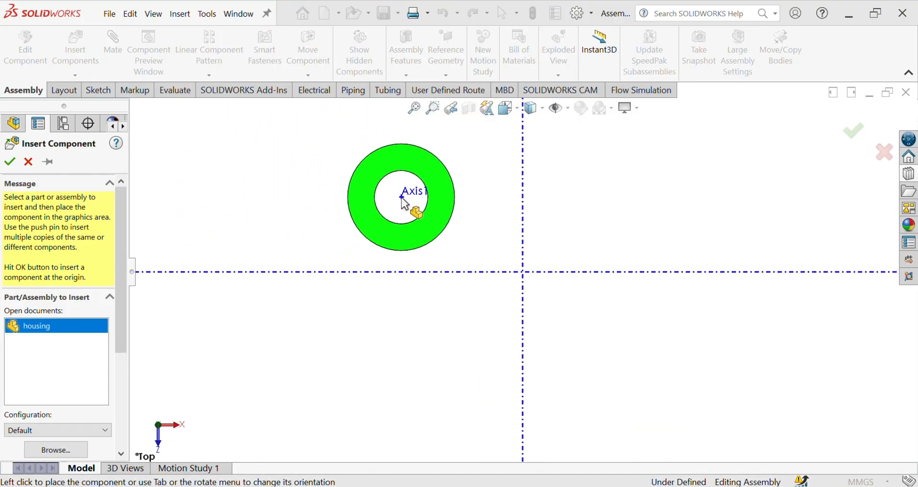
click(416, 205)
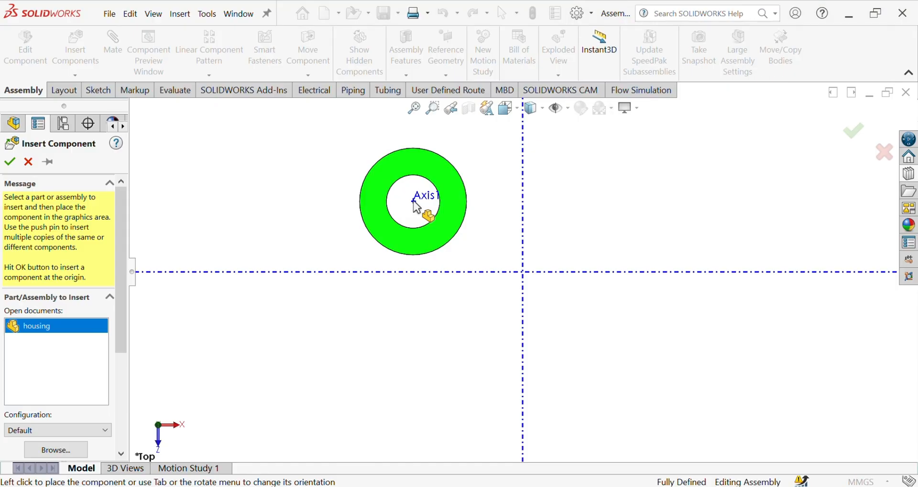
scroll(651, 282, up, 11)
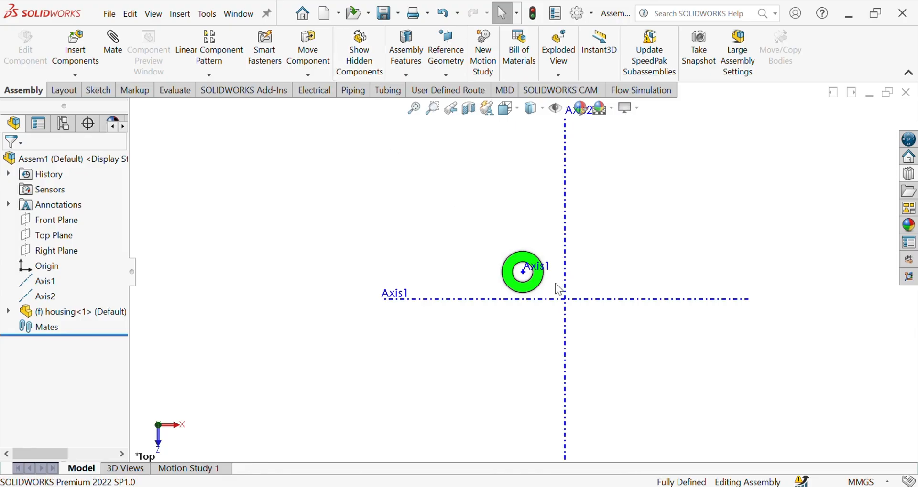
- Float the fixed housing and rotate it freely so that it tilts out of the top view
scroll(543, 289, down, 4)
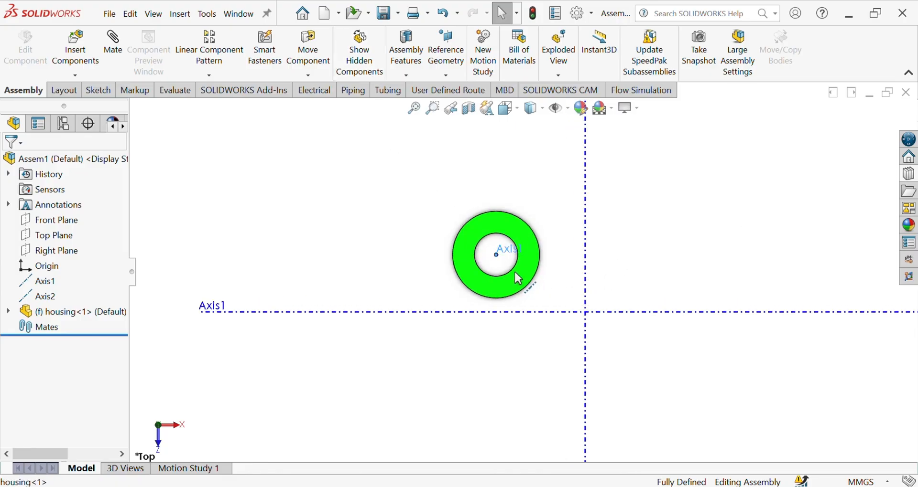
click(520, 278)
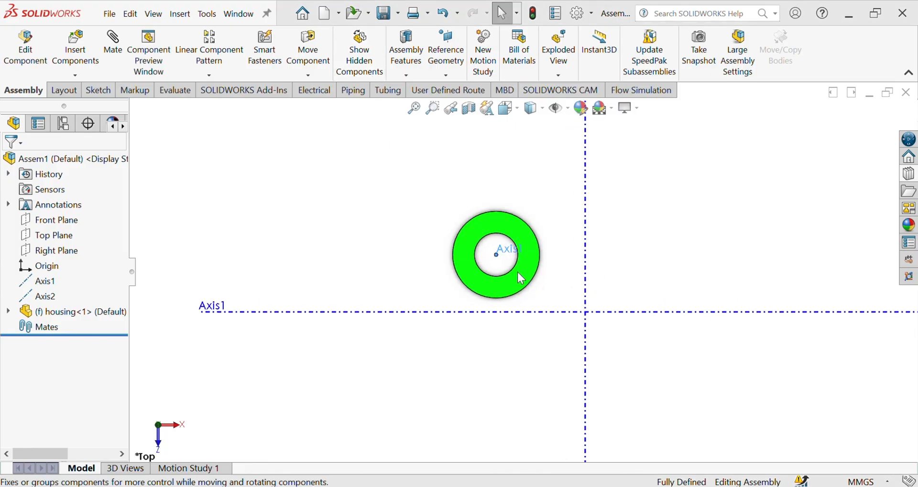
click(567, 267)
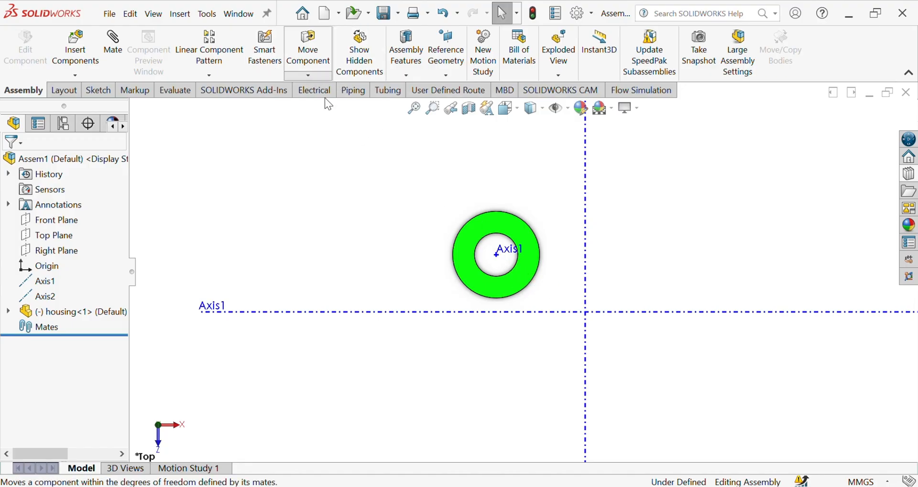
key(r)
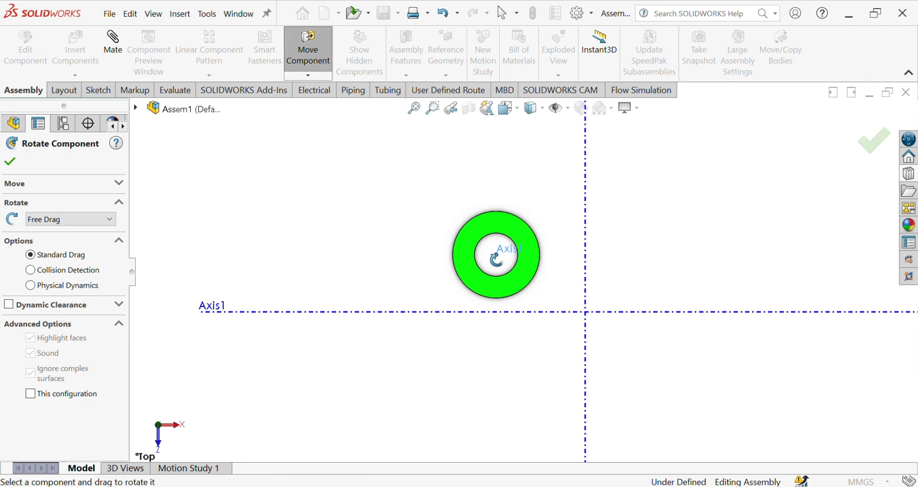
drag(496, 259, 504, 191)
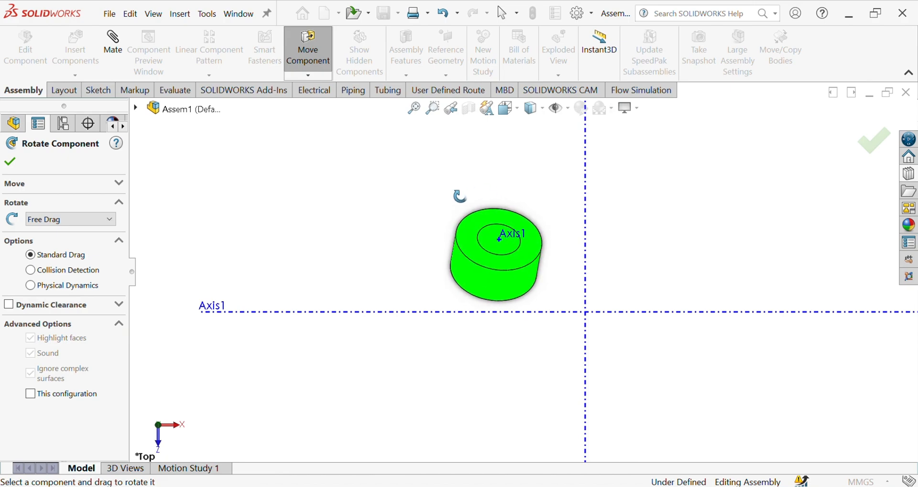
click(9, 162)
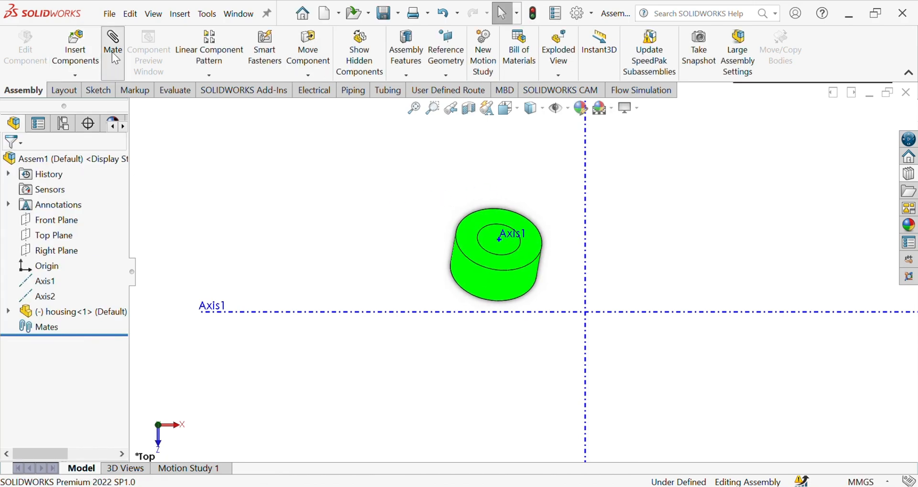
- Add a coincident mate between the housing's central axis and the assembly's Axis2
click(499, 240)
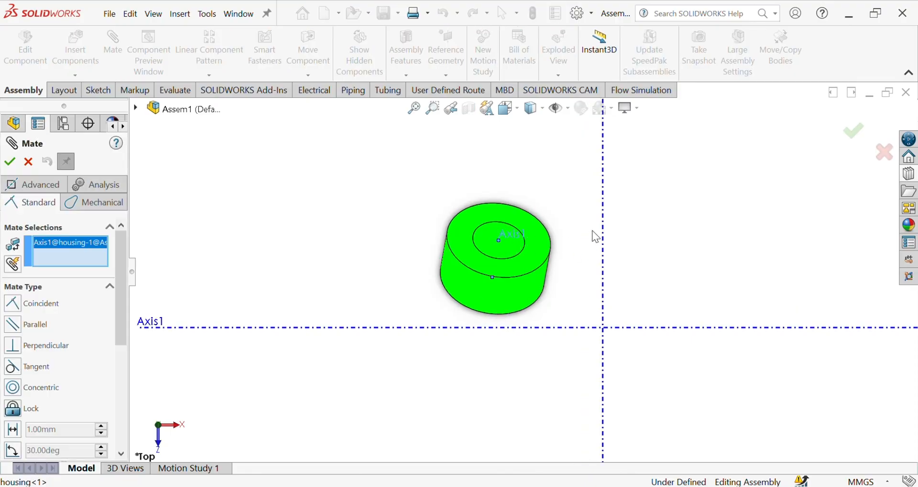
click(602, 230)
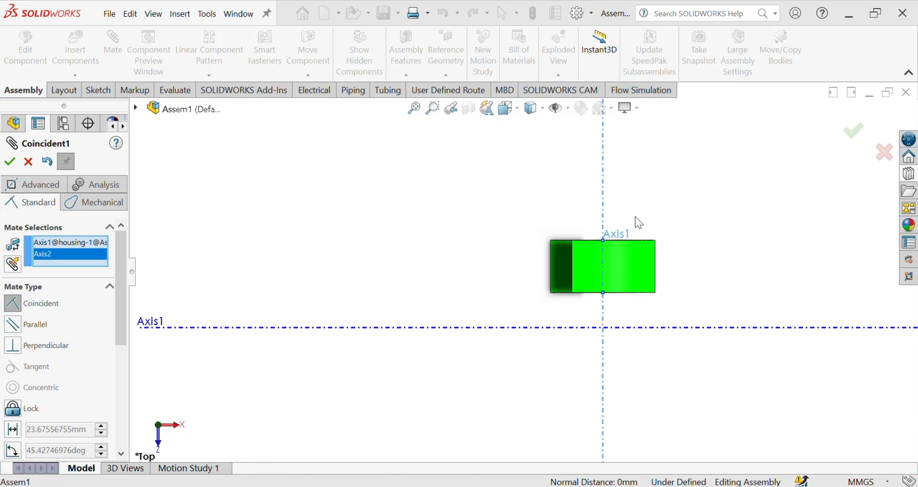
click(852, 138)
- Add a distance mate between the assembly's Axis1 and the housing's Top Plane, entering 100 mm and lowering it by one increment
key(z)
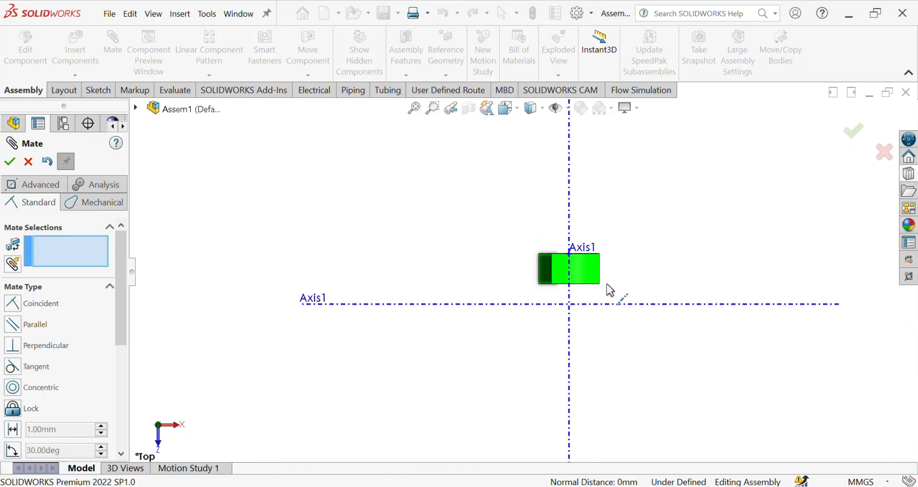
scroll(576, 303, down, 2)
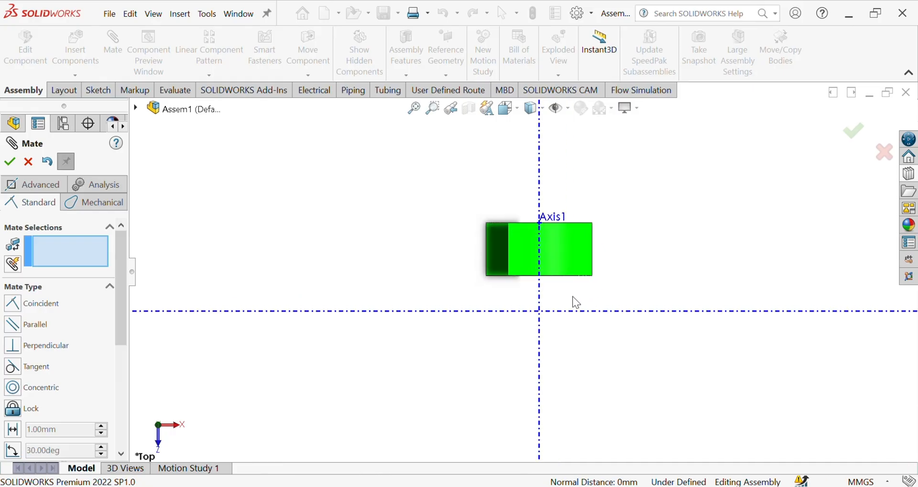
click(593, 311)
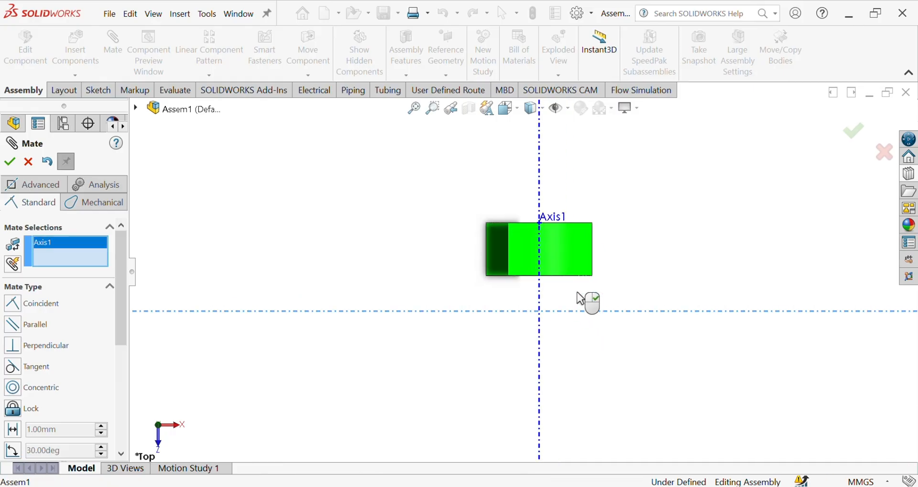
click(137, 109)
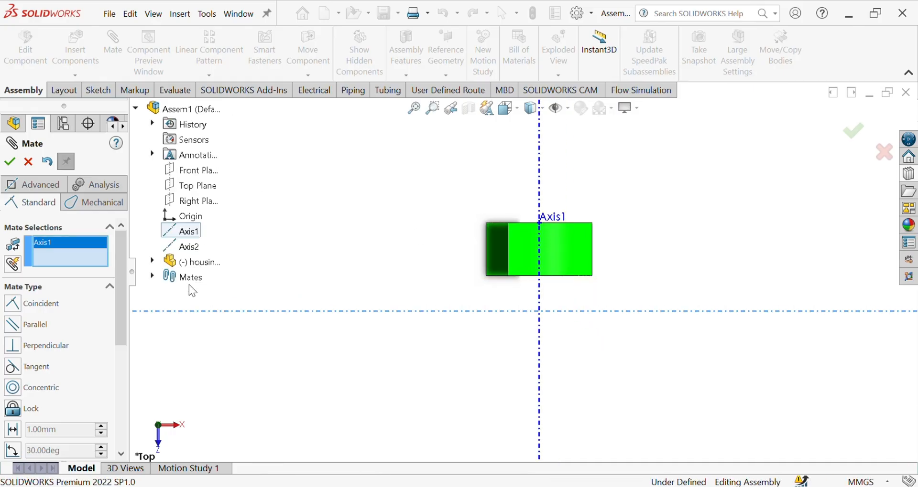
click(153, 262)
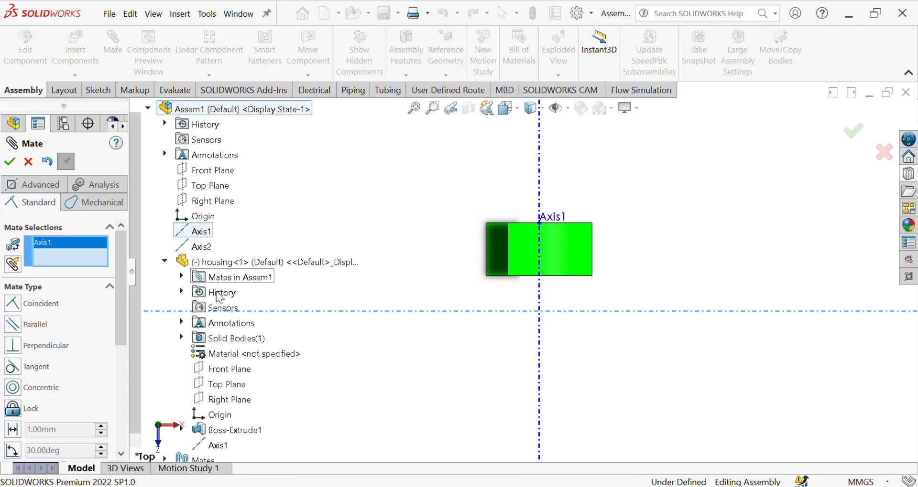
click(234, 386)
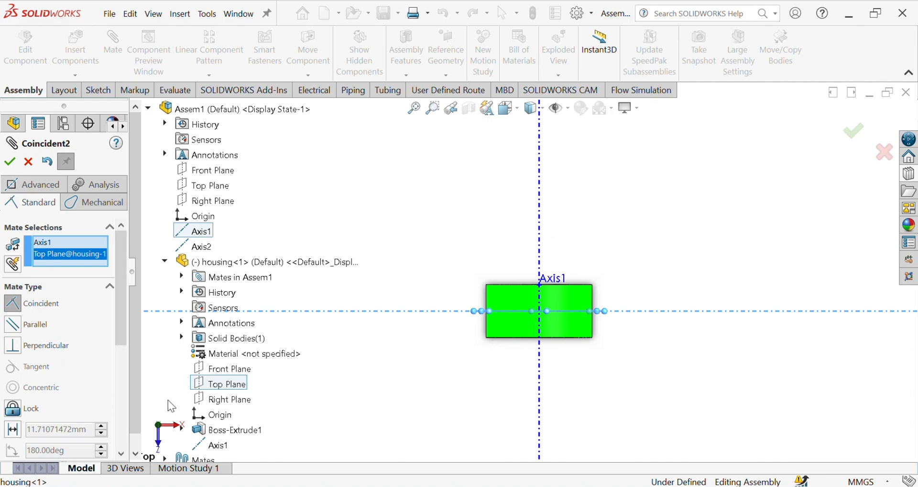
click(185, 393)
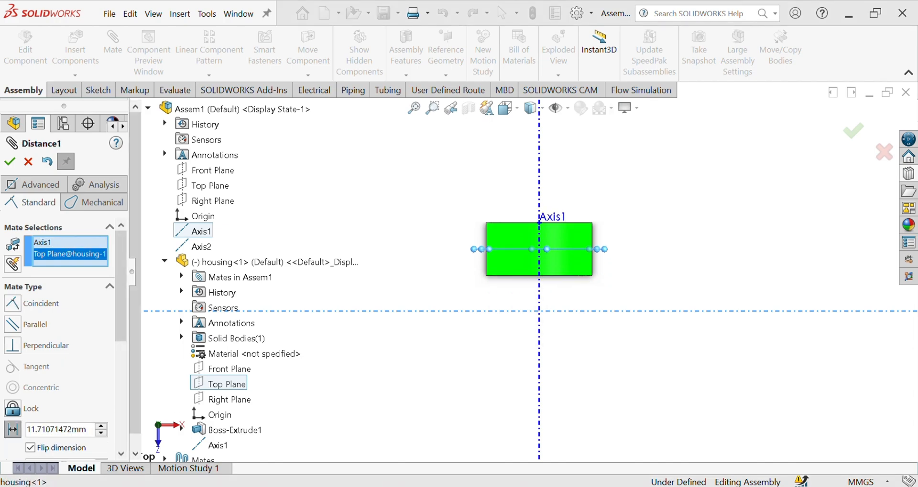
text(100)
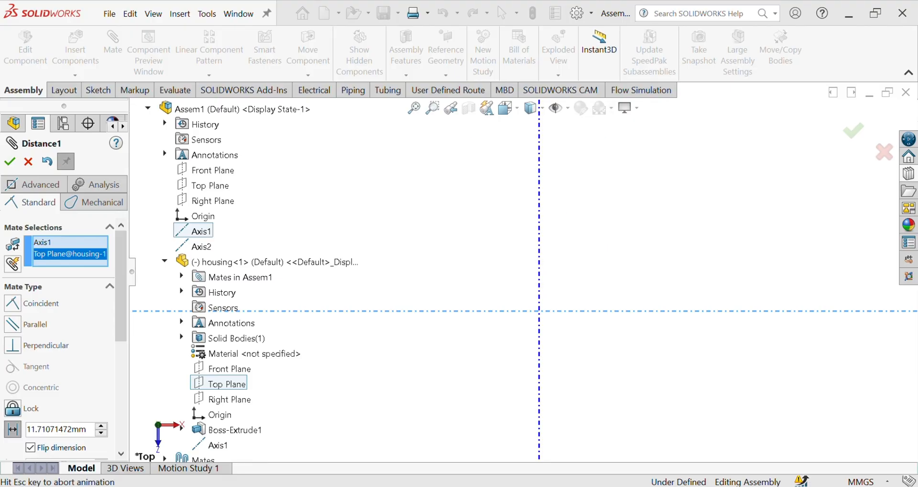
key(Return)
scroll(573, 248, up, 5)
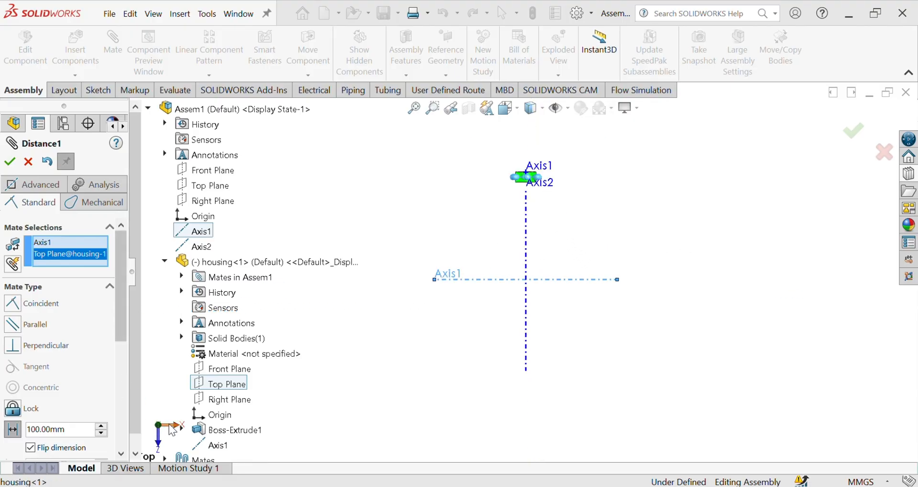
key(Down)
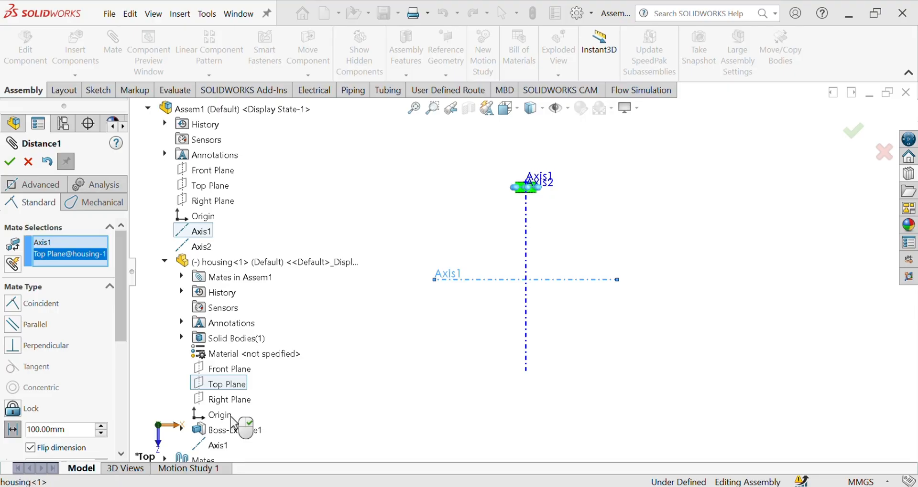
click(7, 161)
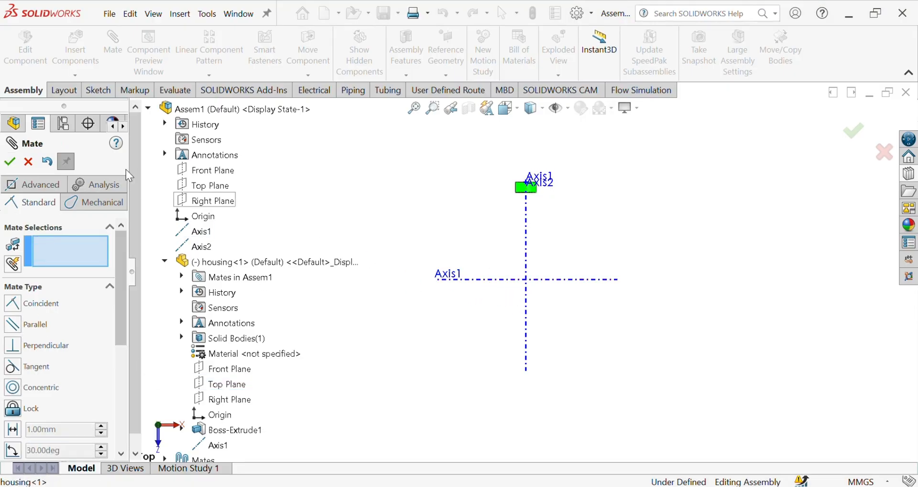
key(Escape)
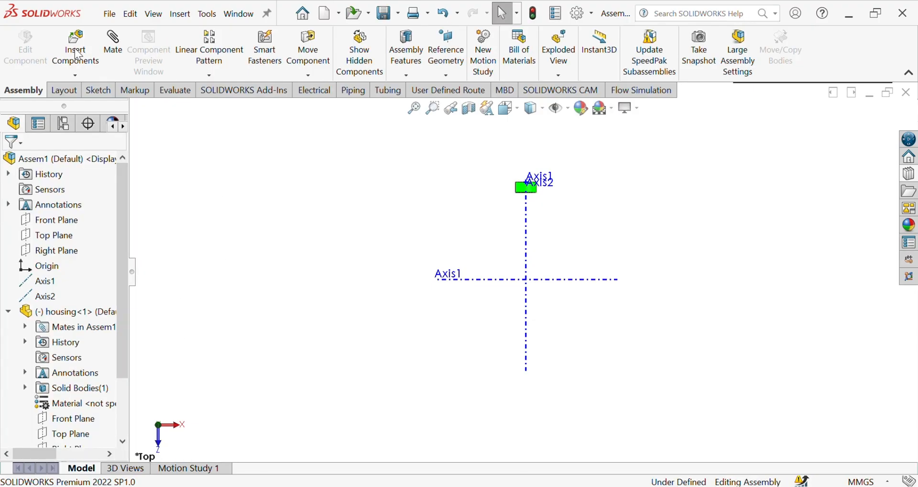
- Insert the blue follower part into the assembly, placing it freely beside Axis2 below the housing
click(75, 50)
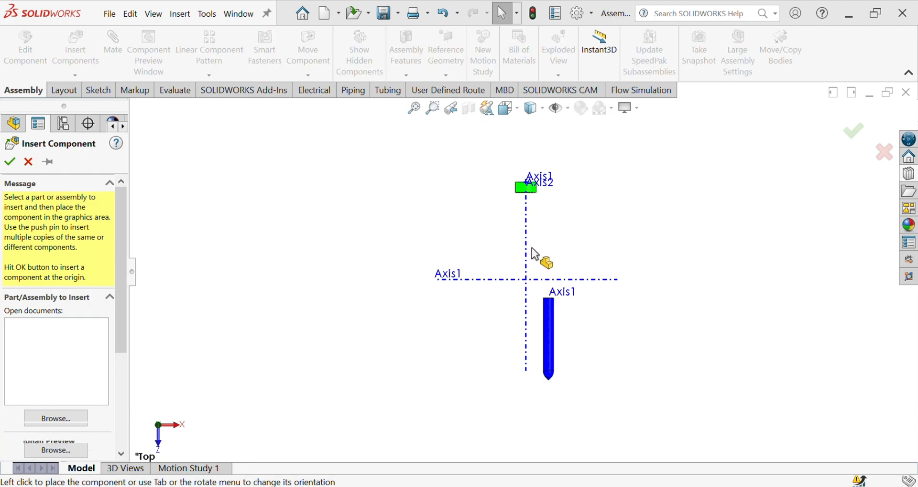
scroll(482, 252, down, 3)
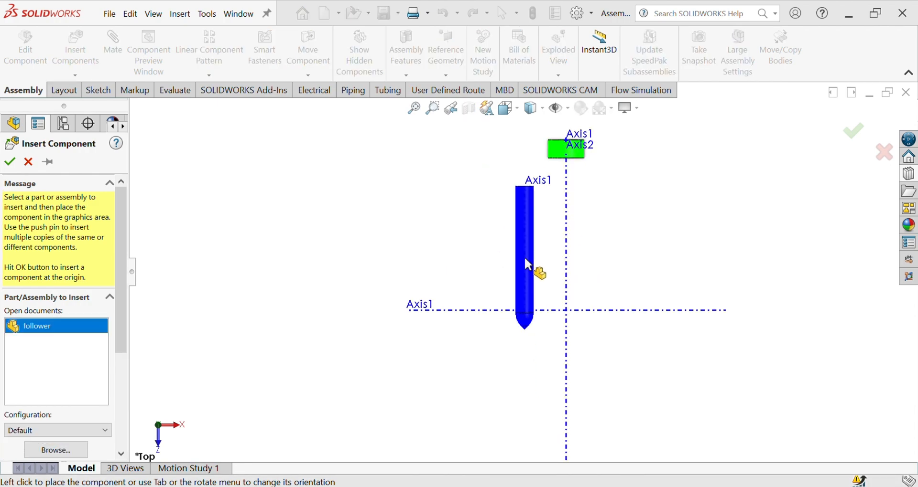
click(527, 254)
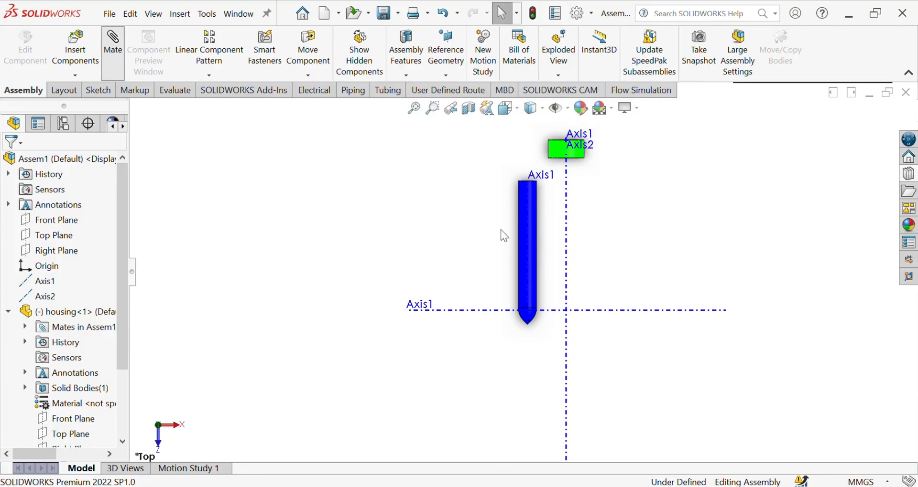
- Add a coincident mate between the blue follower's central axis and the assembly's Axis2
scroll(531, 196, down, 6)
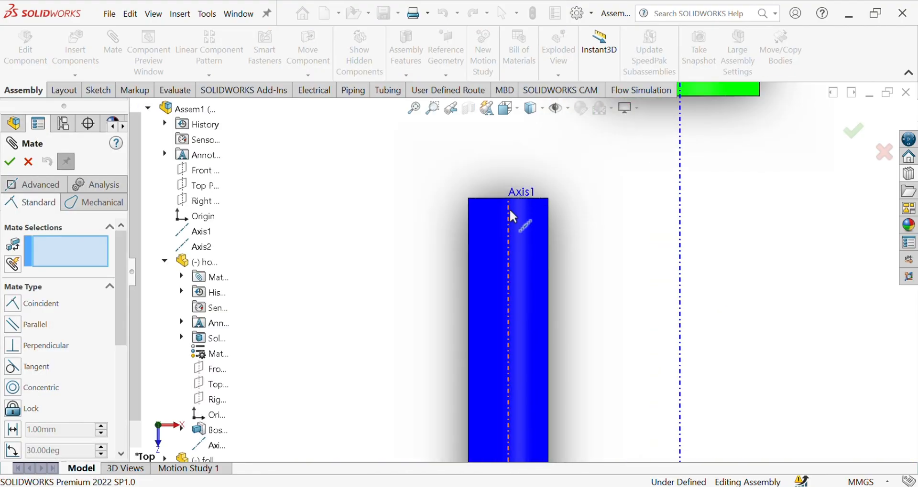
click(507, 218)
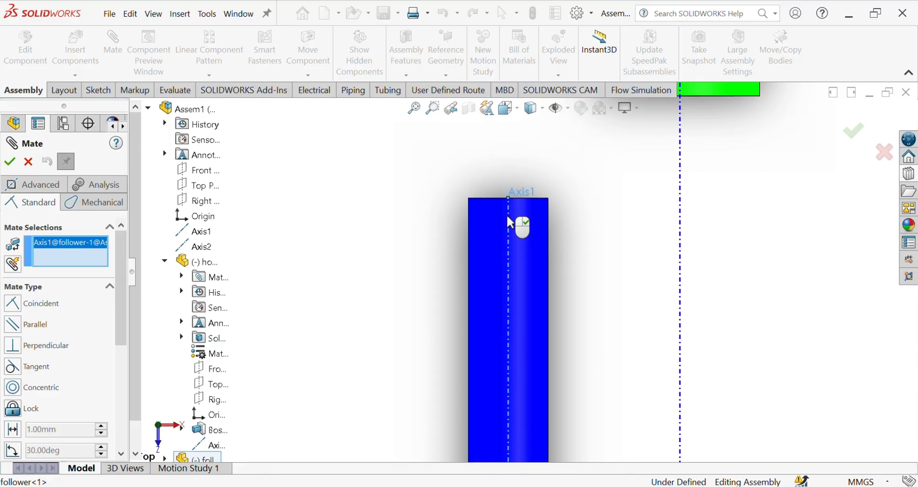
click(680, 234)
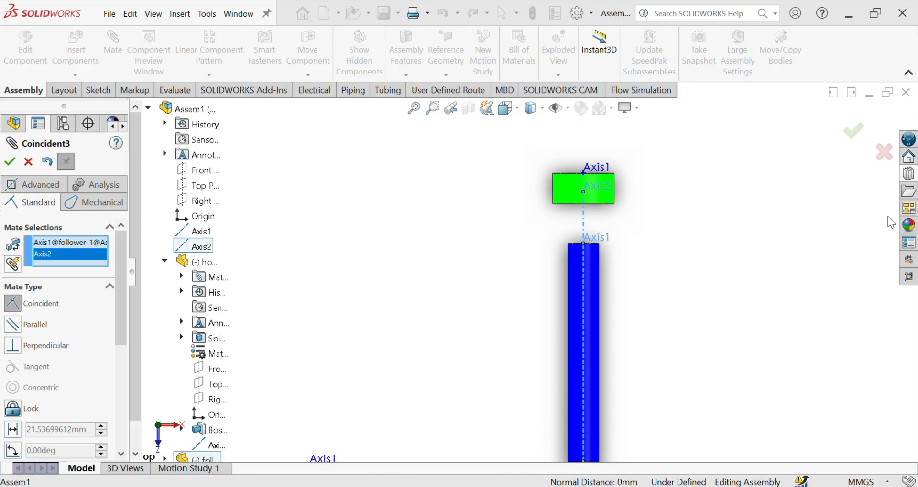
key(Return)
- Slide the follower up along Axis2 until its upper end passes through and protrudes from the green housing
scroll(603, 302, down, 2)
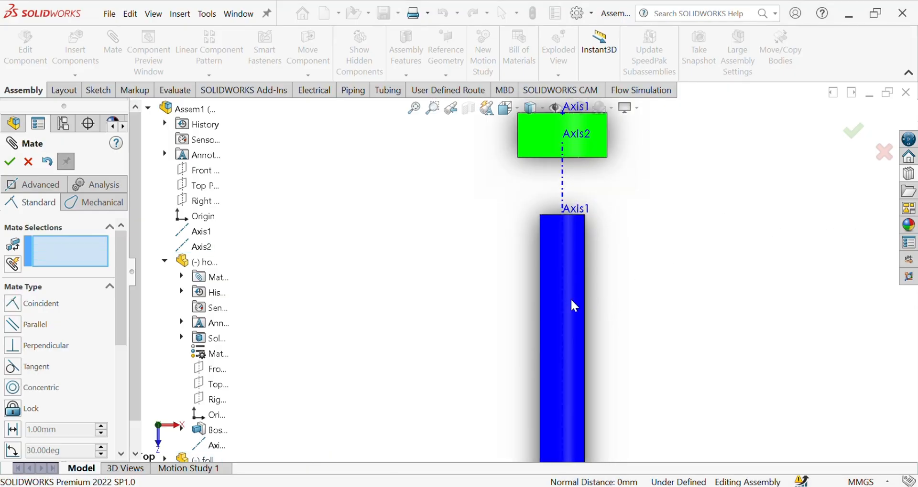
drag(572, 303, 571, 191)
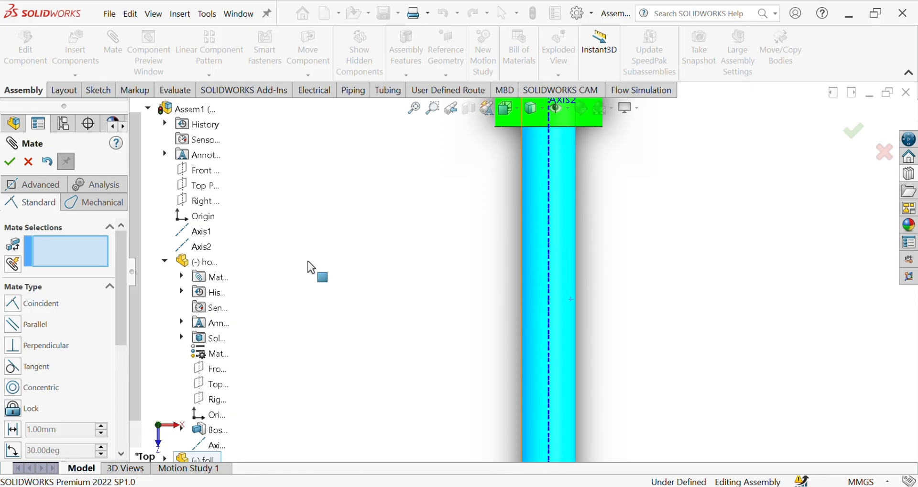
click(10, 162)
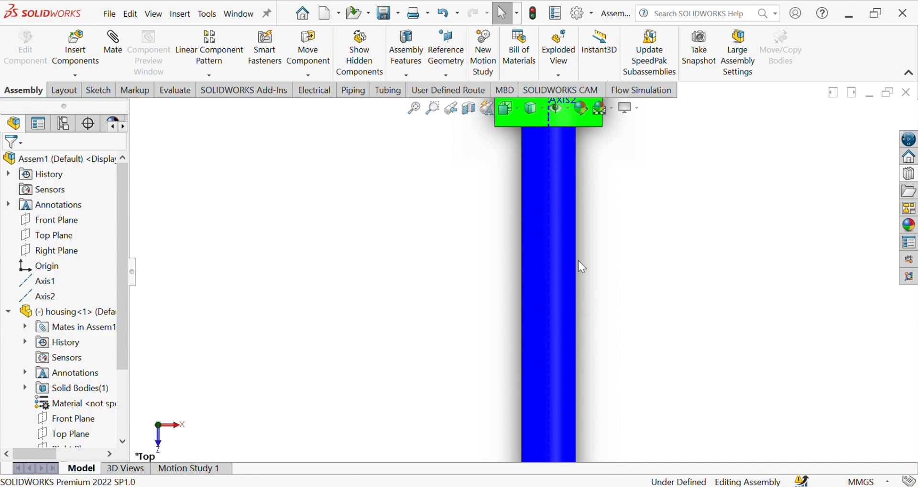
key(f)
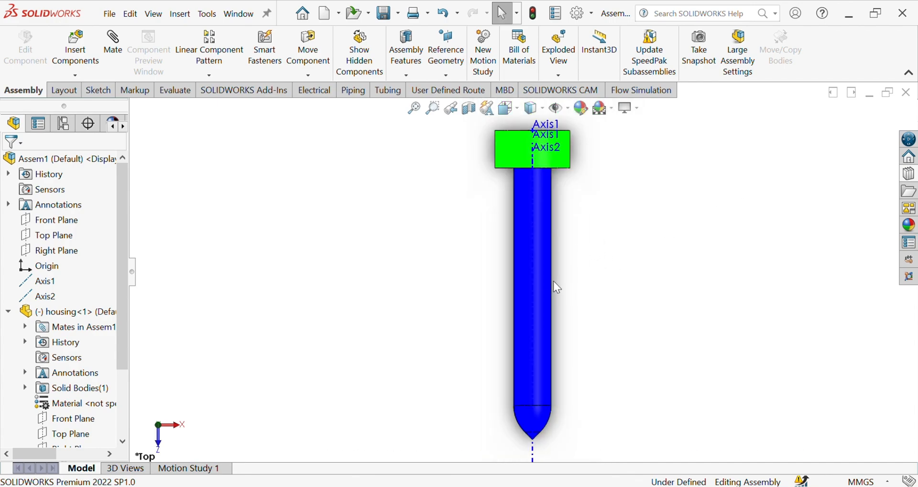
scroll(553, 281, down, 1)
drag(537, 224, 538, 203)
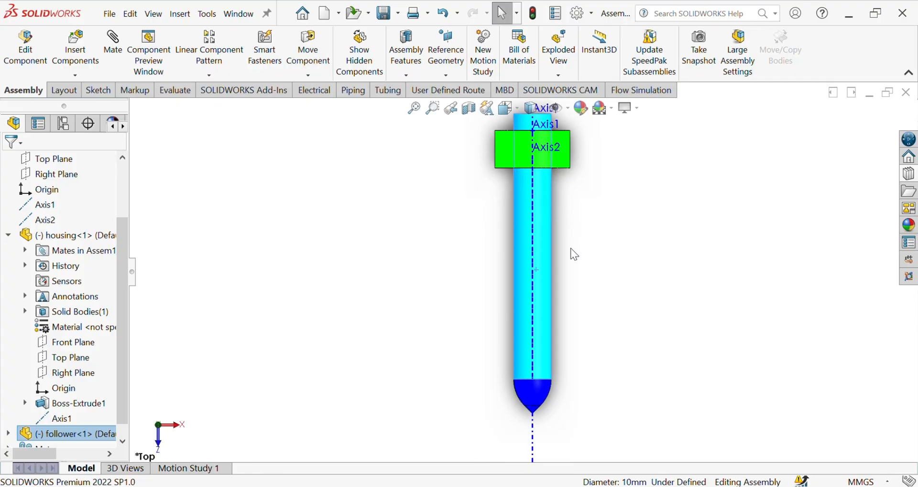
- Insert the red came part into the assembly, placing it freely beside the follower just above Axis1
scroll(569, 247, down, 2)
scroll(566, 248, up, 5)
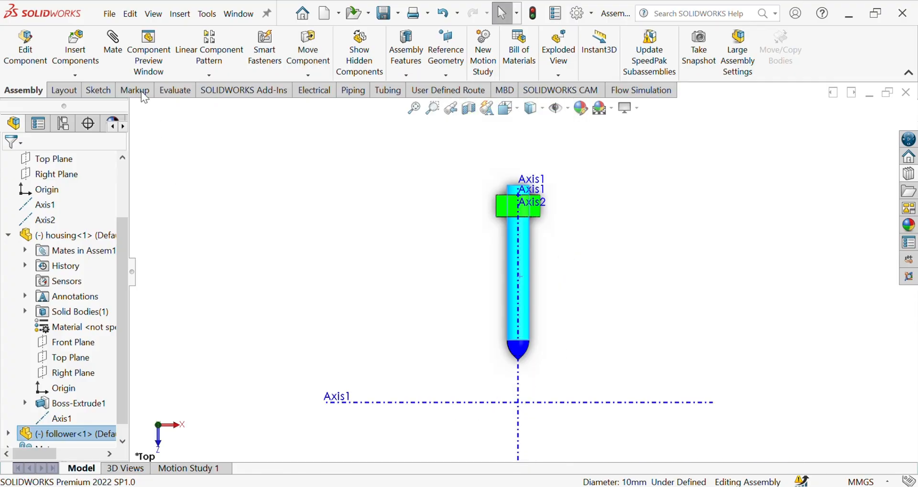
click(80, 51)
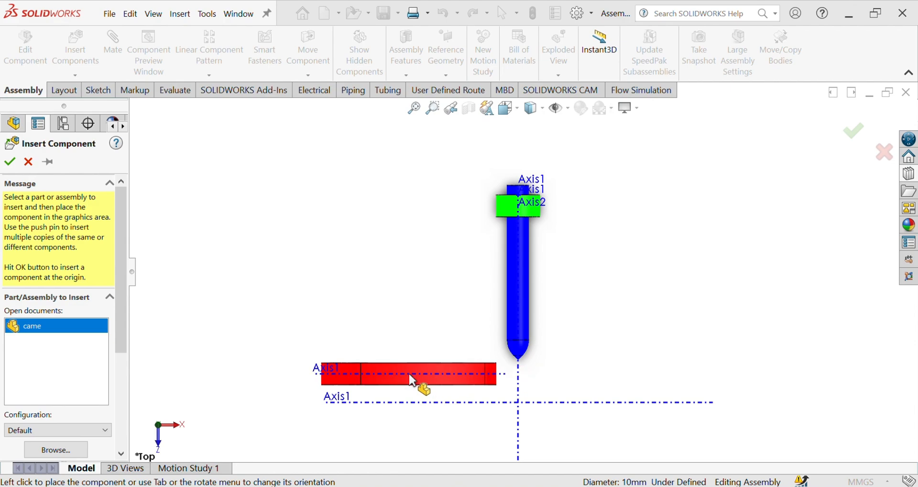
click(427, 365)
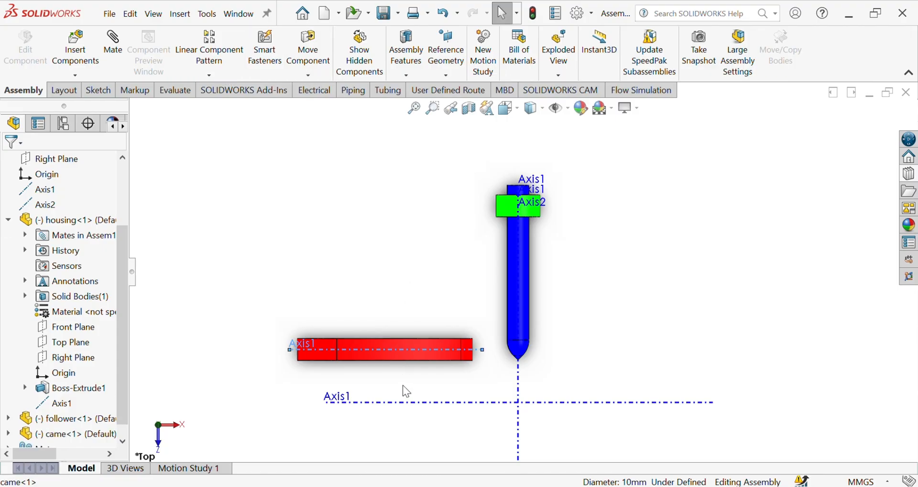
- Rotate the came part freely so that it tilts and shows its teardrop face and hole
click(394, 350)
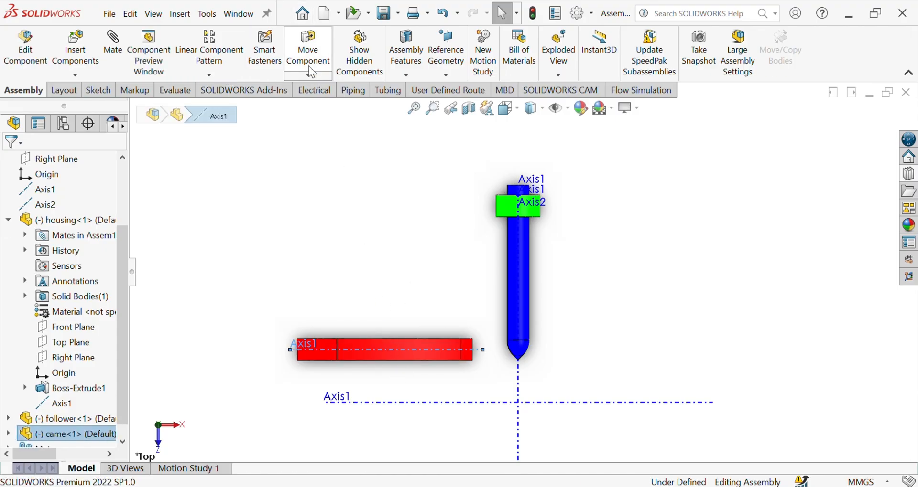
click(309, 77)
click(323, 108)
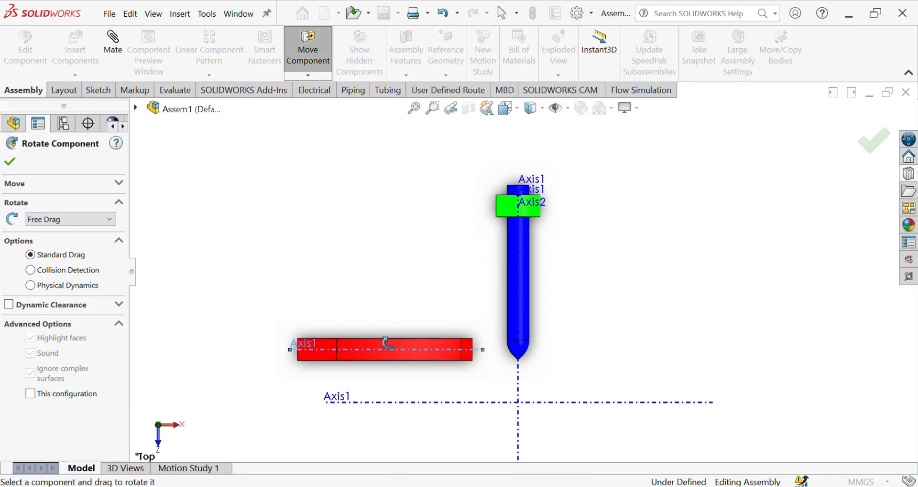
drag(388, 343, 290, 486)
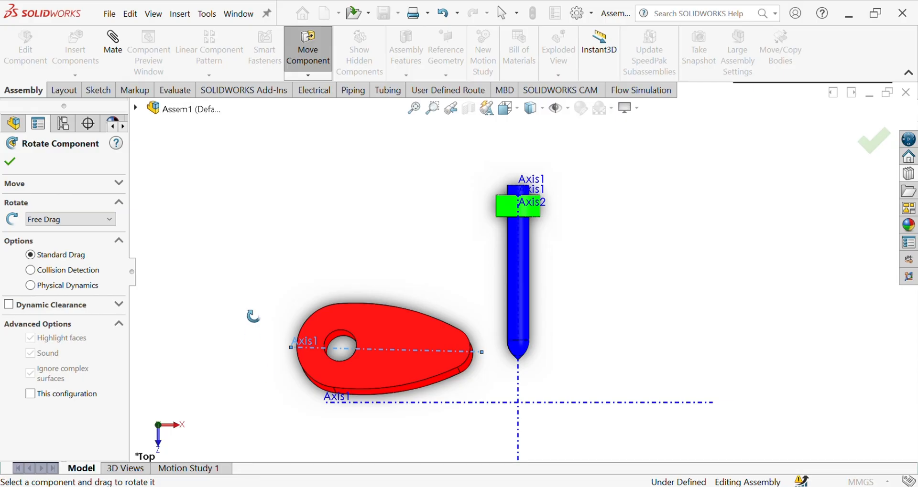
click(113, 48)
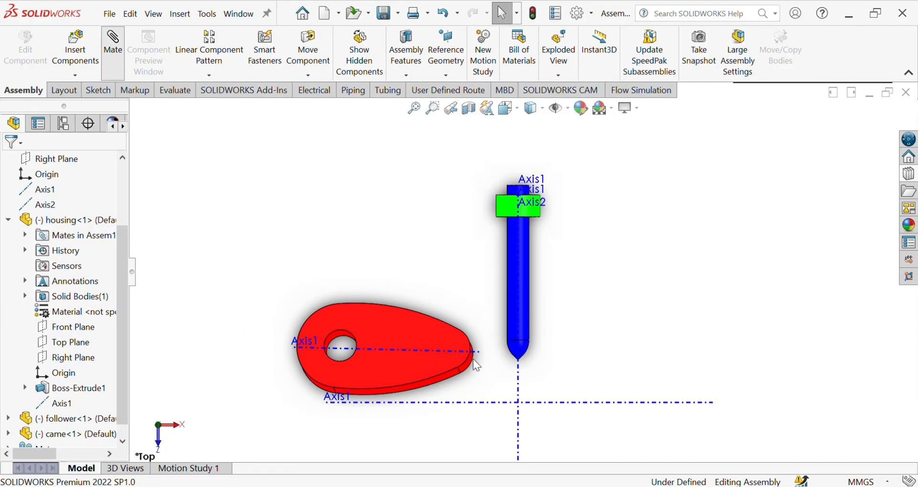
scroll(472, 354, down, 3)
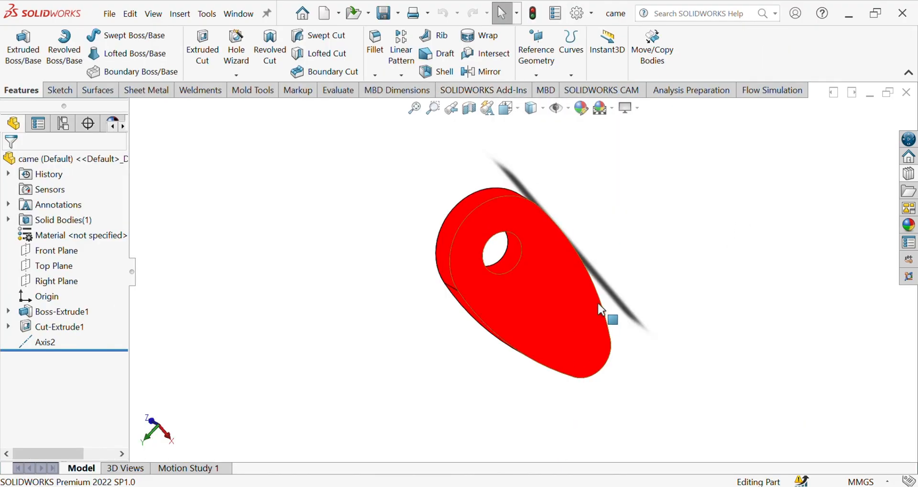
- Create a reference axis from the cylindrical face of the hole in the came part, and return to the assembly
scroll(607, 316, down, 2)
scroll(550, 275, up, 3)
mouse_move(551, 268)
middle_down()
mouse_move(583, 262)
mouse_move(541, 256)
middle_up()
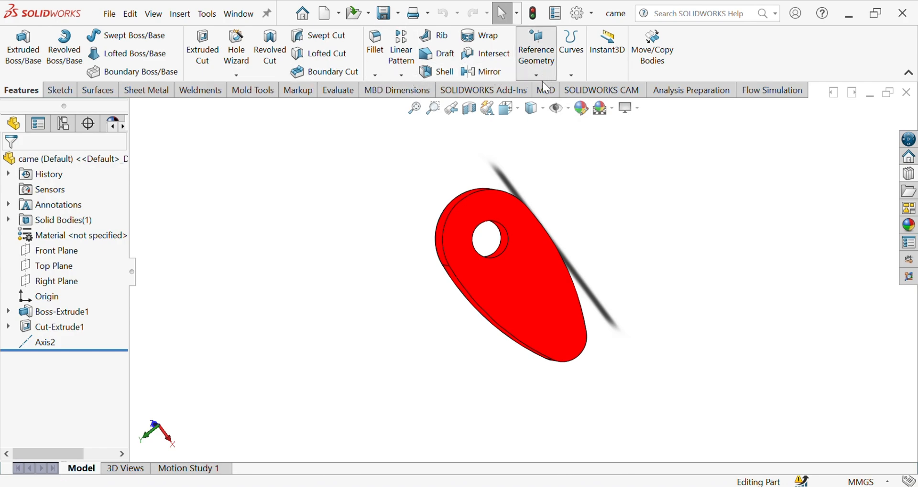
click(554, 110)
middle_drag(530, 286, 590, 258)
scroll(506, 228, down, 3)
click(503, 243)
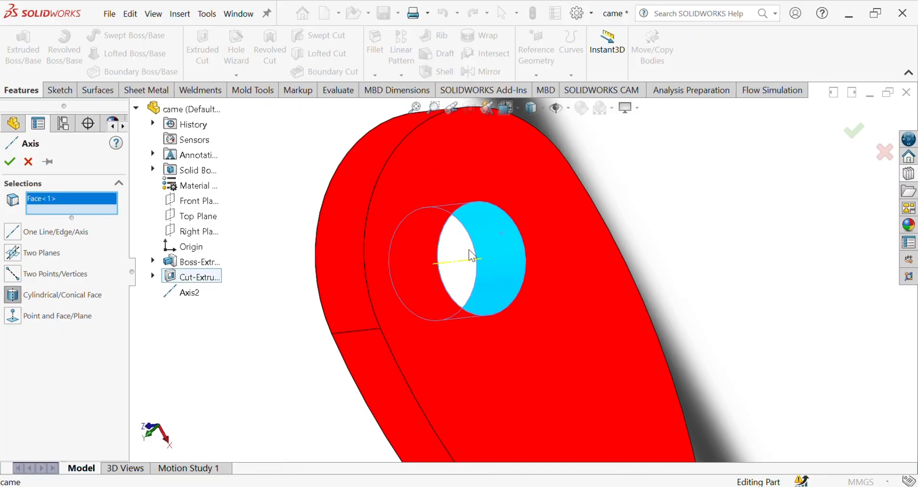
scroll(469, 254, up, 2)
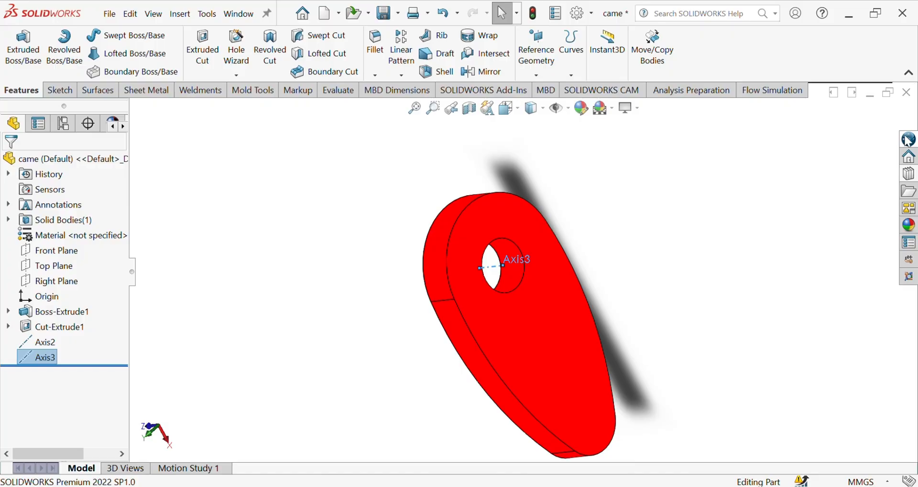
click(909, 90)
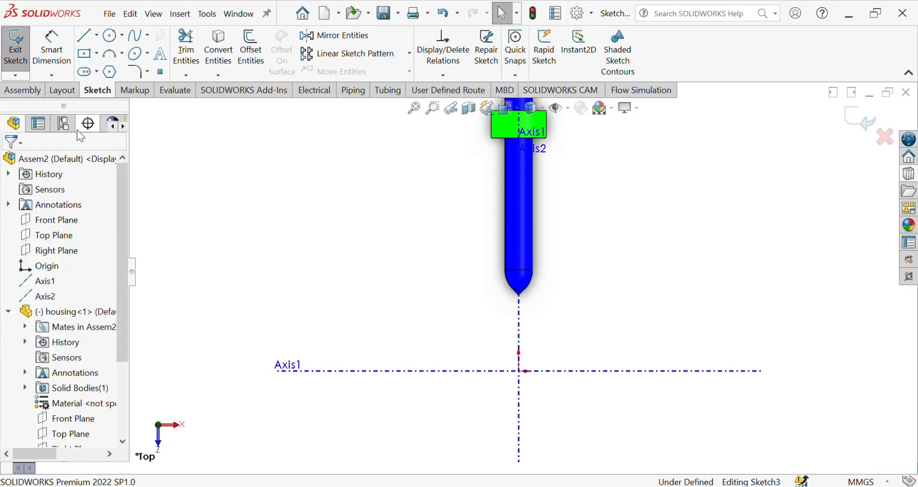
- Insert the updated came part into the assembly, placing it freely beside Axis2 above Axis1, and exit the open sketch
click(24, 91)
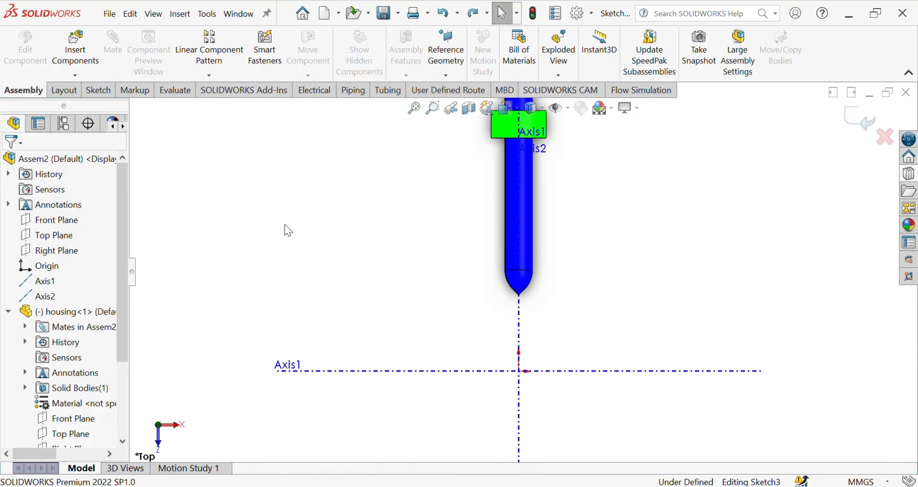
click(75, 45)
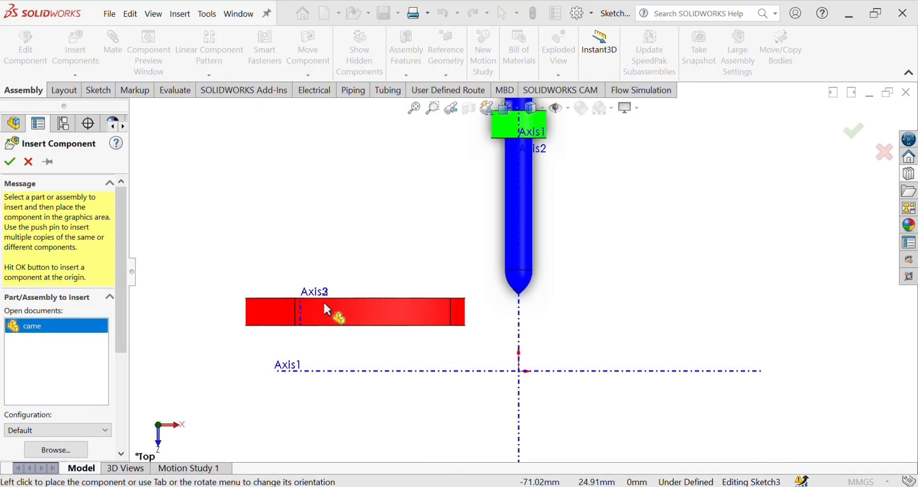
click(381, 312)
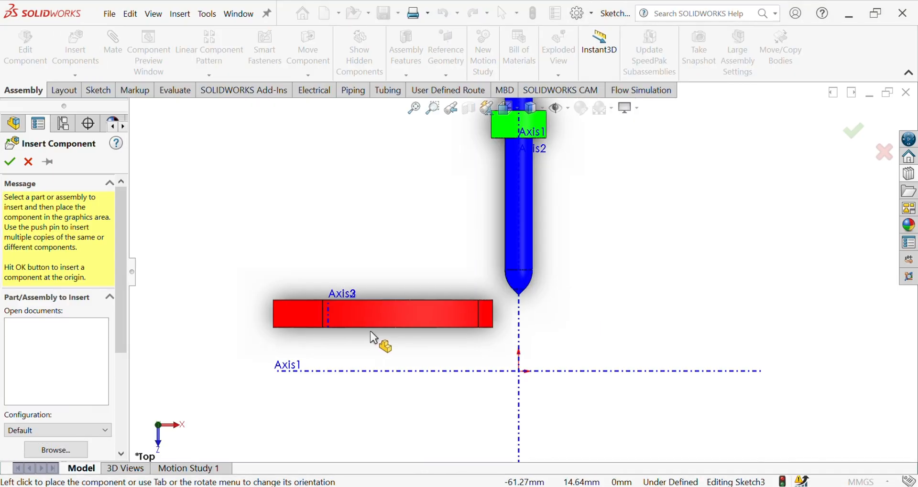
scroll(340, 314, down, 2)
scroll(366, 323, up, 3)
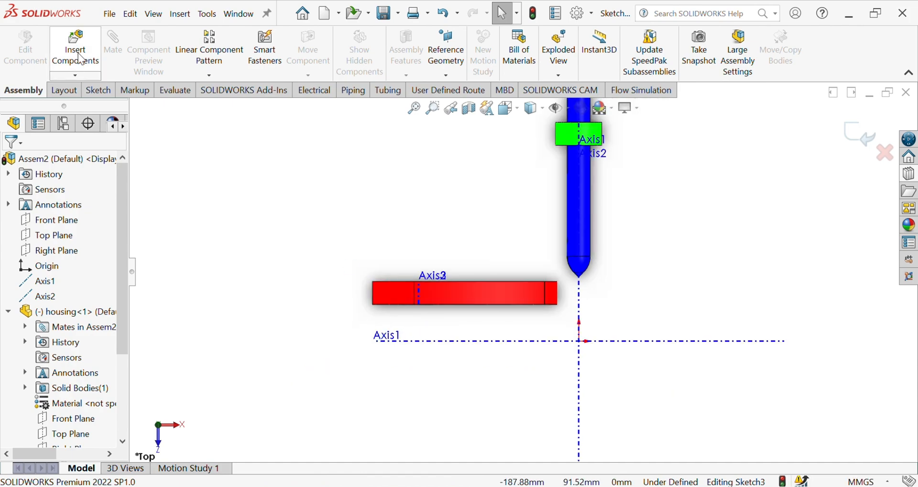
click(847, 145)
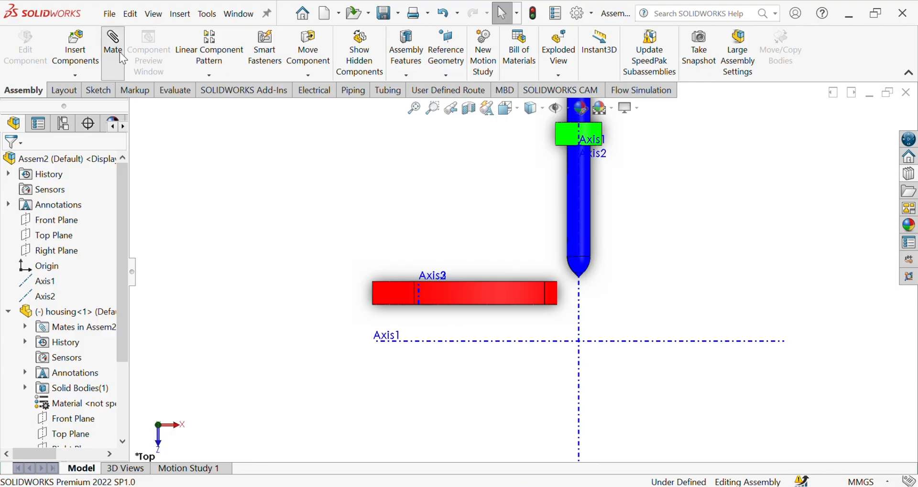
- Add a coincident mate between the cam's hole axis (Axis2 of came) and the assembly's Axis1
click(419, 297)
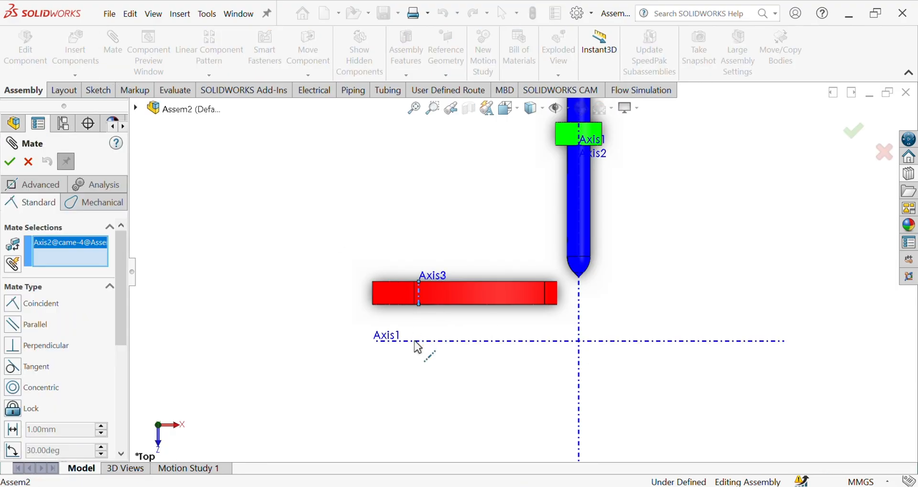
click(416, 342)
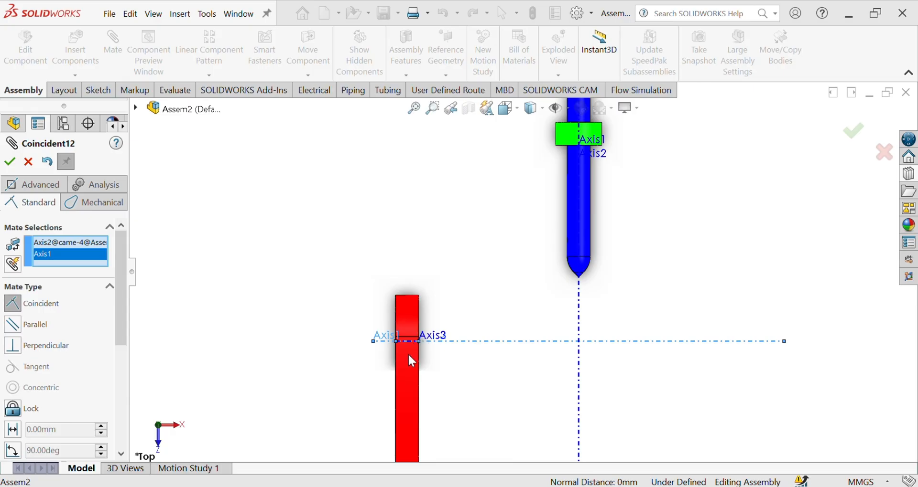
click(403, 359)
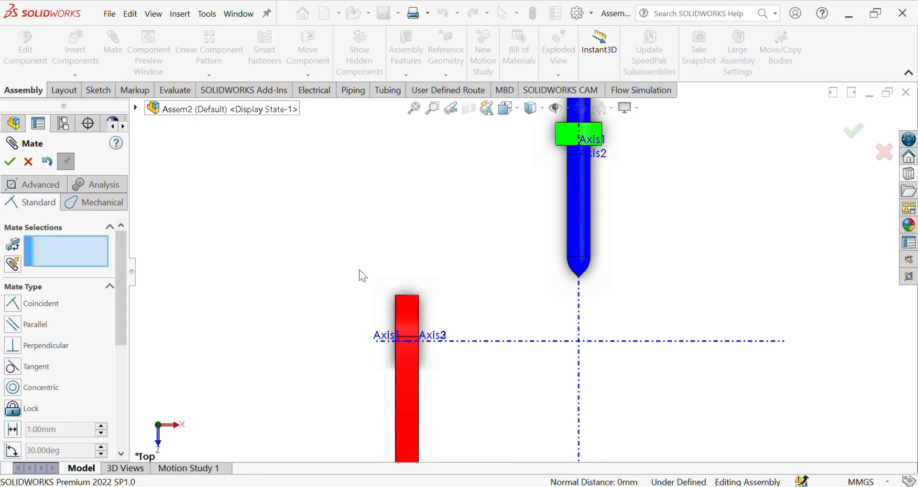
- Add a coincident mate between the assembly's Axis2 and the came part's Front Plane, and finish mating
click(578, 309)
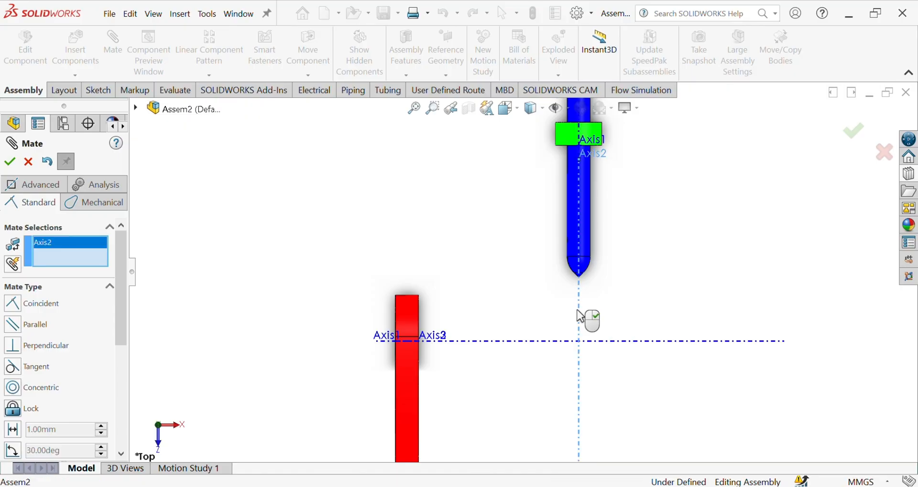
click(136, 108)
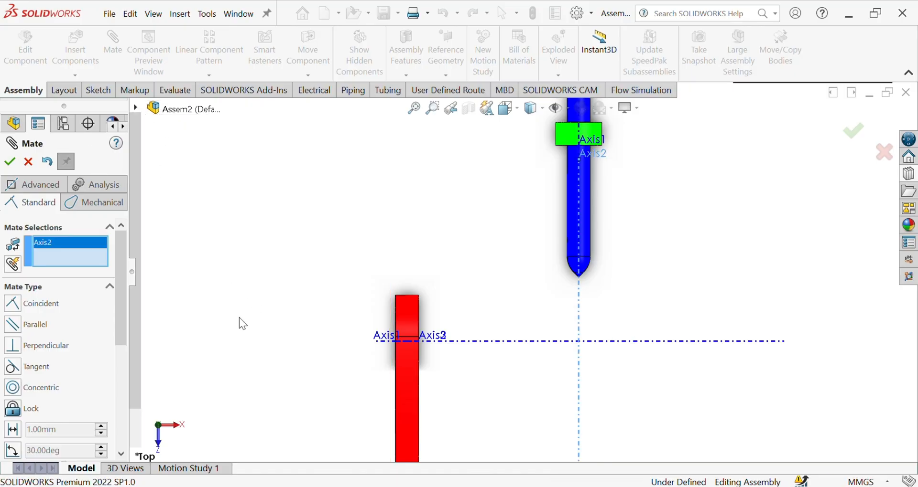
scroll(225, 352, down, 3)
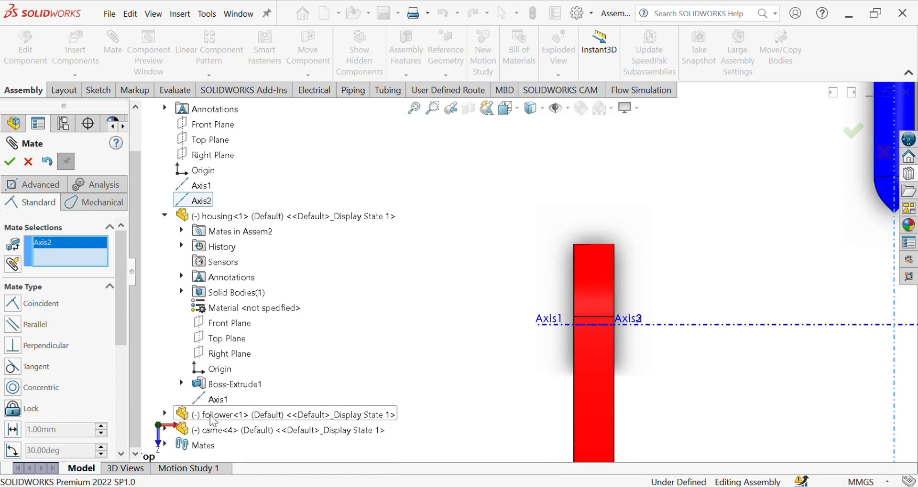
click(165, 431)
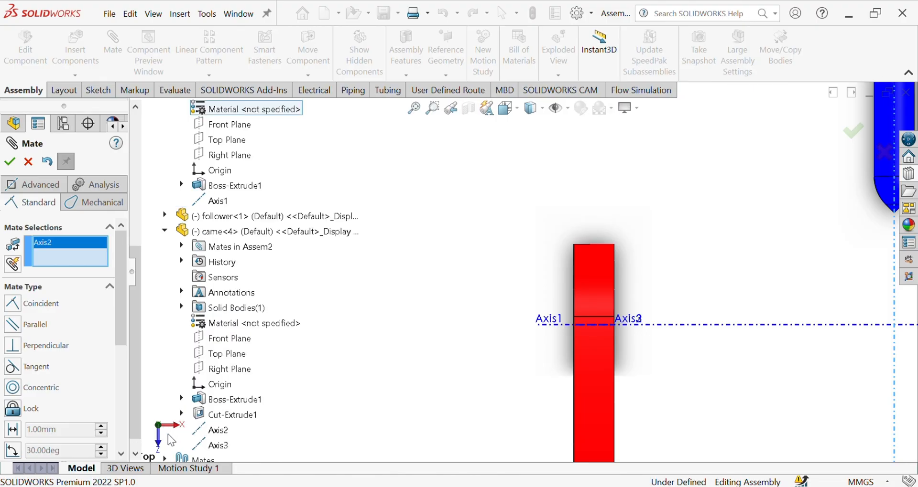
scroll(238, 432, down, 1)
scroll(637, 365, up, 3)
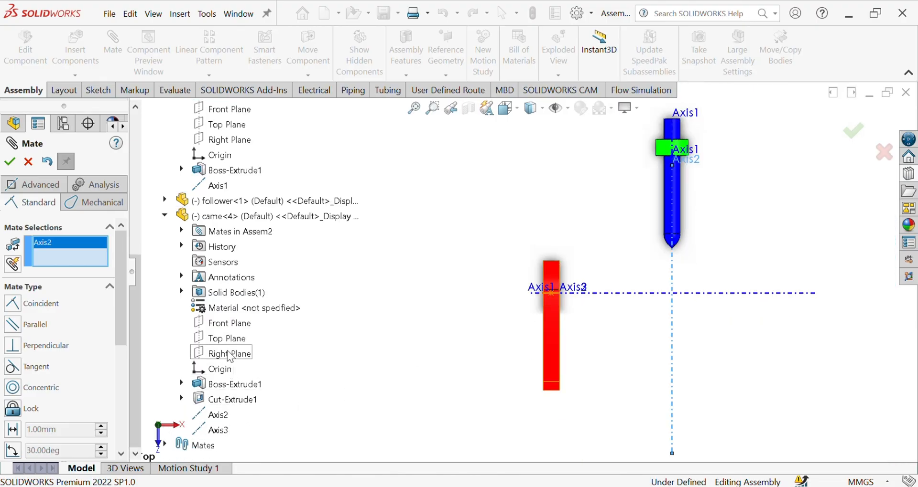
click(228, 323)
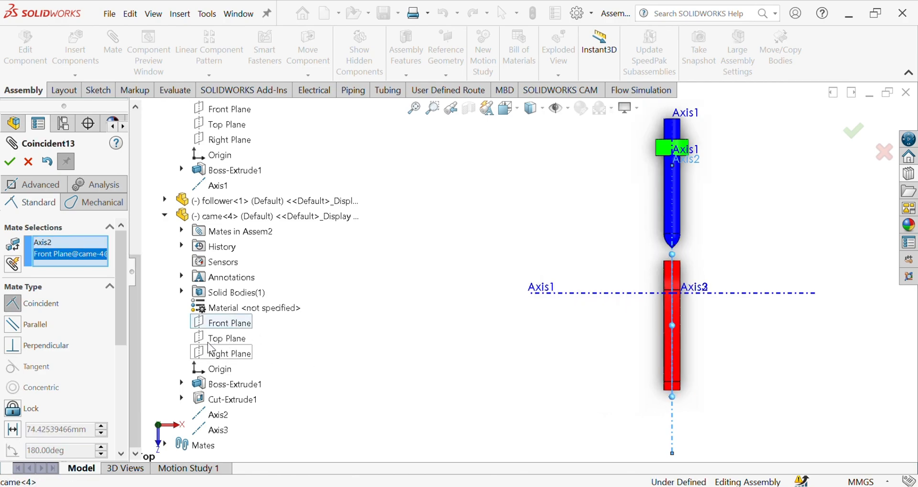
scroll(730, 321, up, 3)
scroll(677, 302, down, 2)
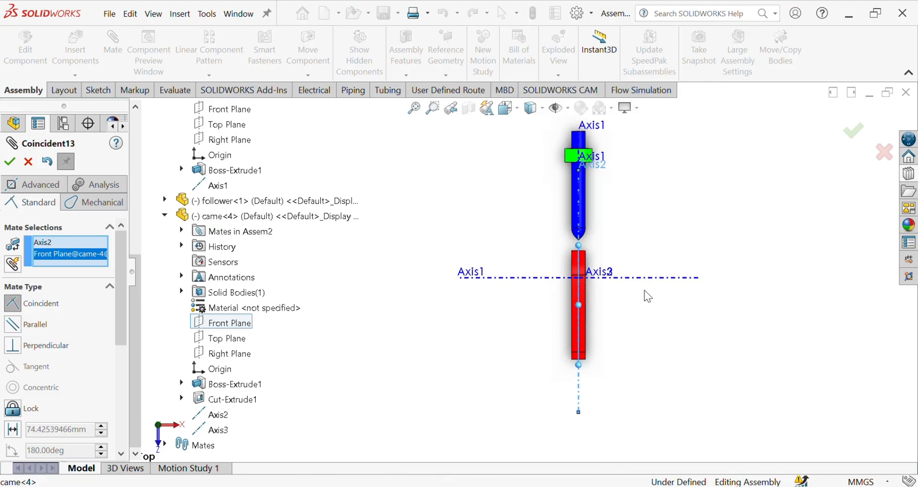
key(Return)
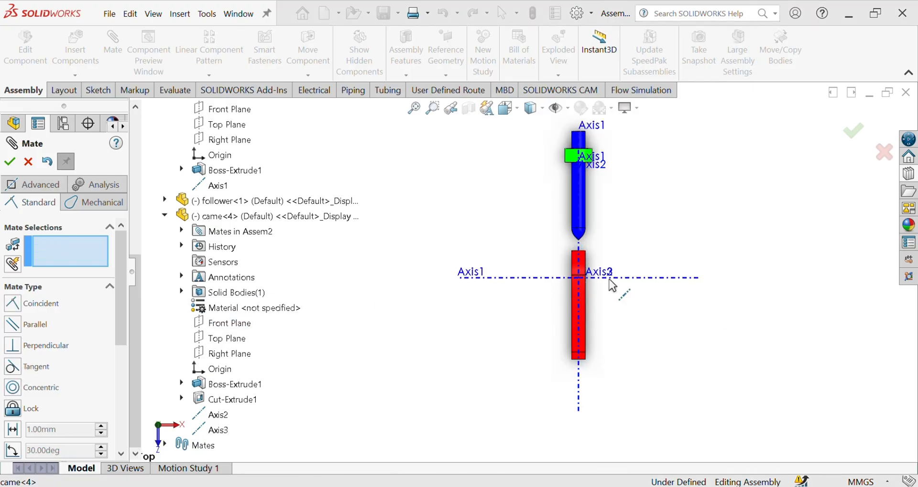
scroll(709, 209, down, 2)
scroll(847, 144, down, 2)
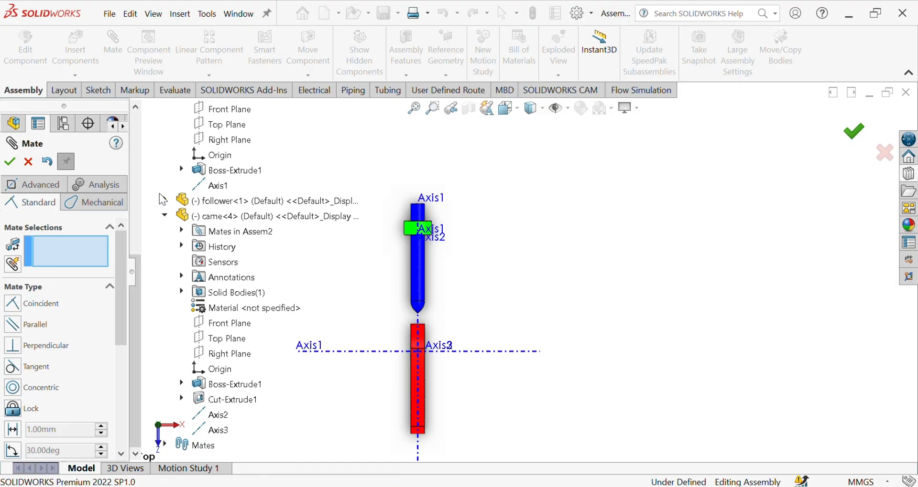
click(853, 132)
- Add a mechanical cam mate with the came part's outer edge face as cam path and the follower's tip vertex as cam follower
scroll(421, 321, down, 1)
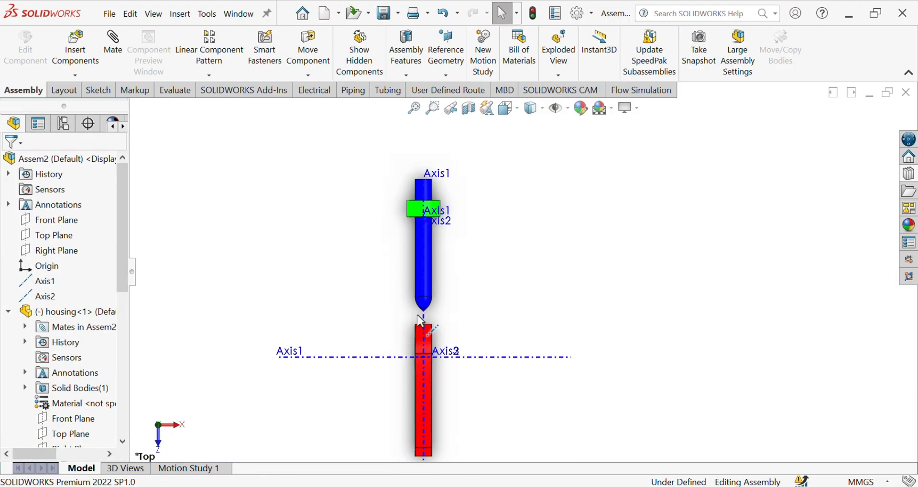
scroll(443, 335, down, 3)
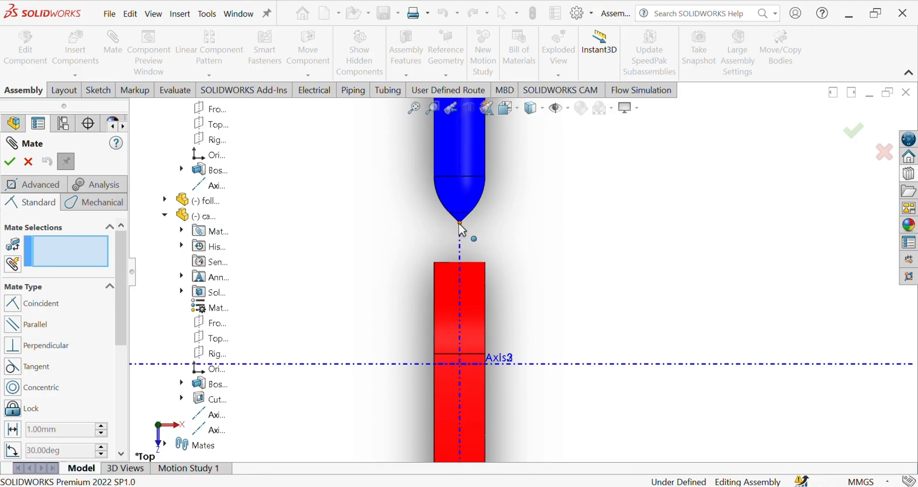
click(95, 205)
click(36, 298)
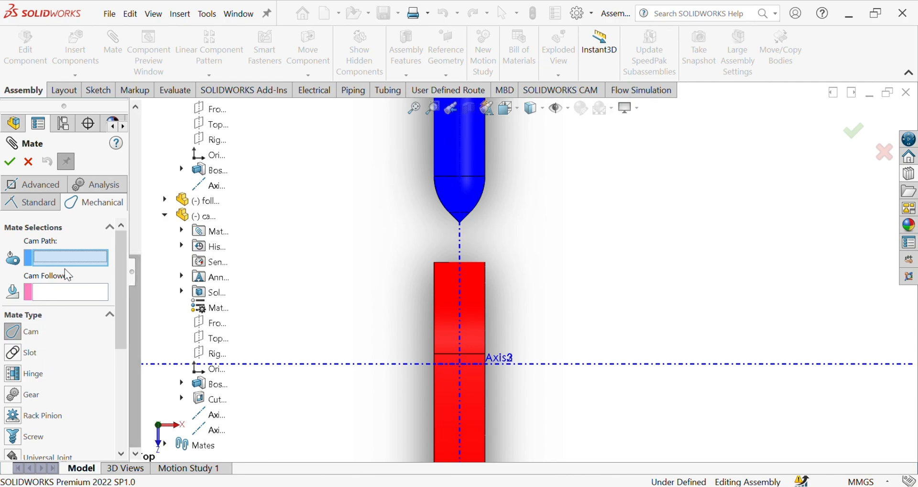
click(469, 282)
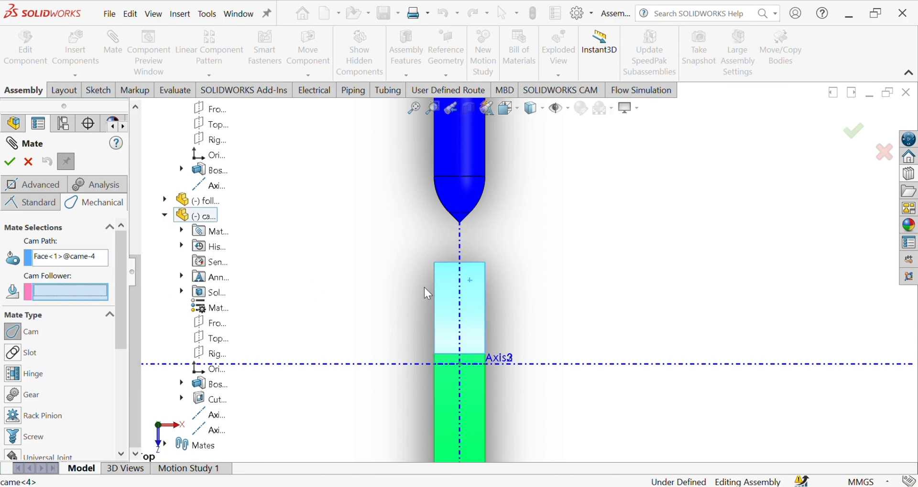
scroll(470, 241, down, 5)
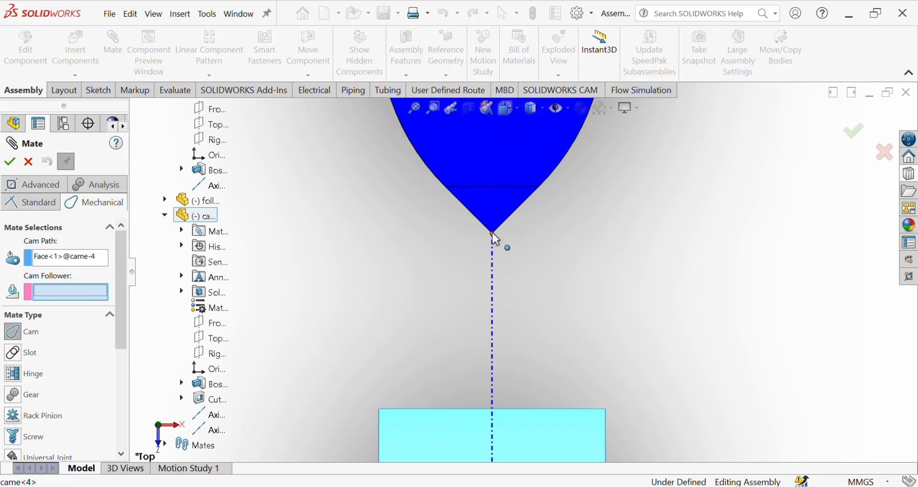
click(492, 234)
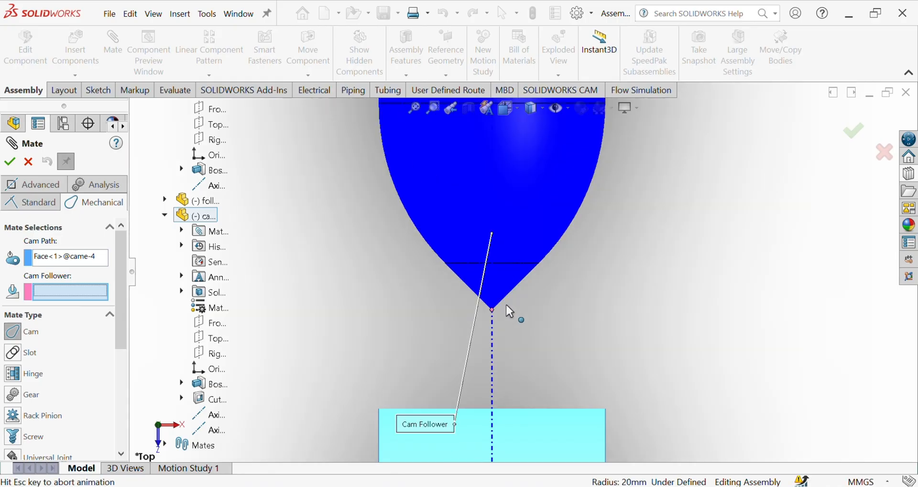
scroll(509, 318, up, 10)
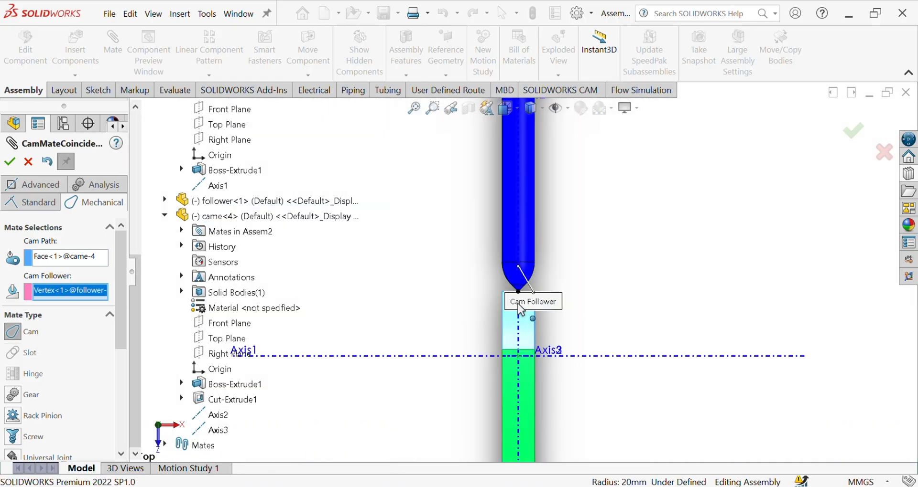
middle_drag(505, 321, 454, 322)
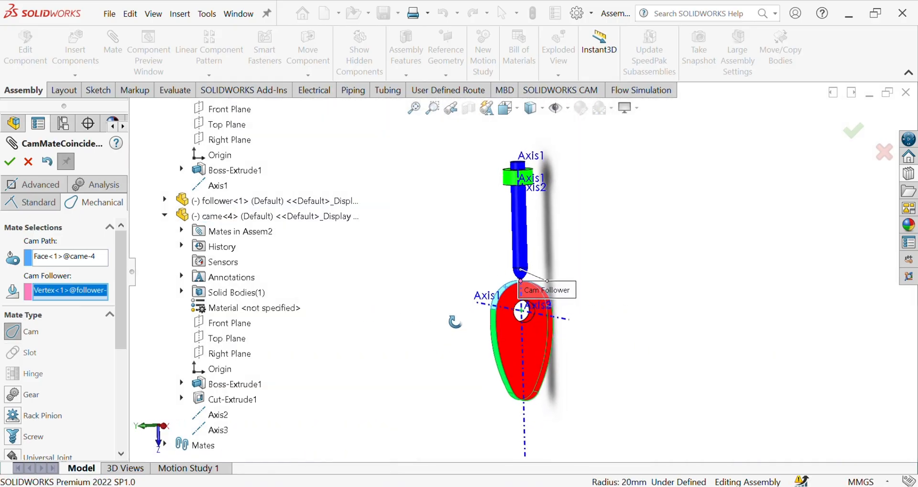
click(10, 162)
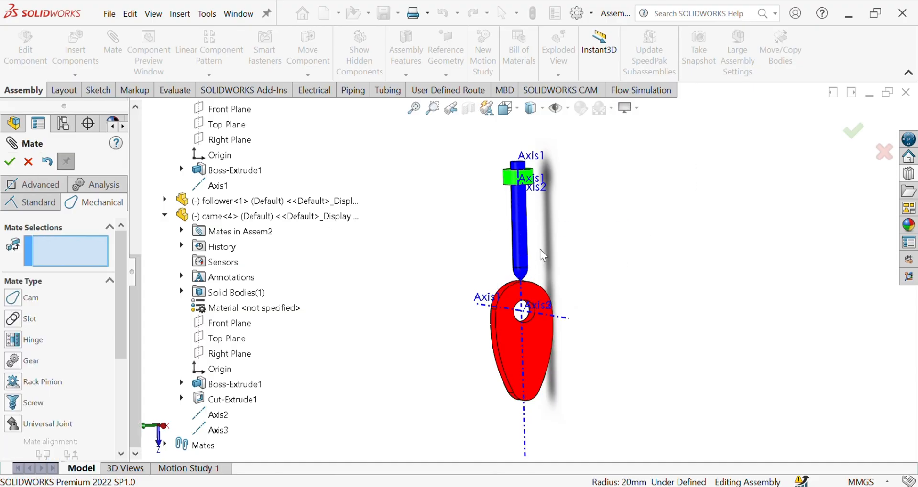
click(9, 164)
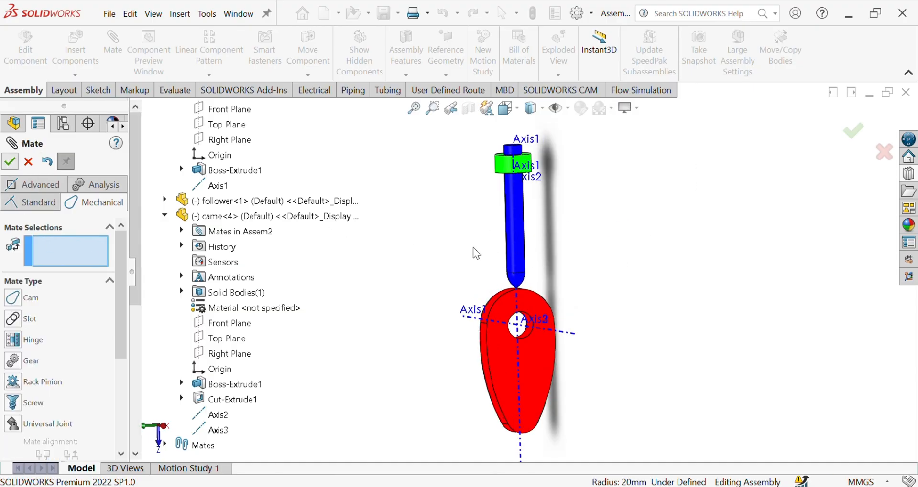
- Turn the cam freely about its hole axis until its nose points upward beside the follower, testing the cam motion
scroll(533, 257, up, 3)
scroll(520, 304, down, 3)
scroll(522, 304, down, 2)
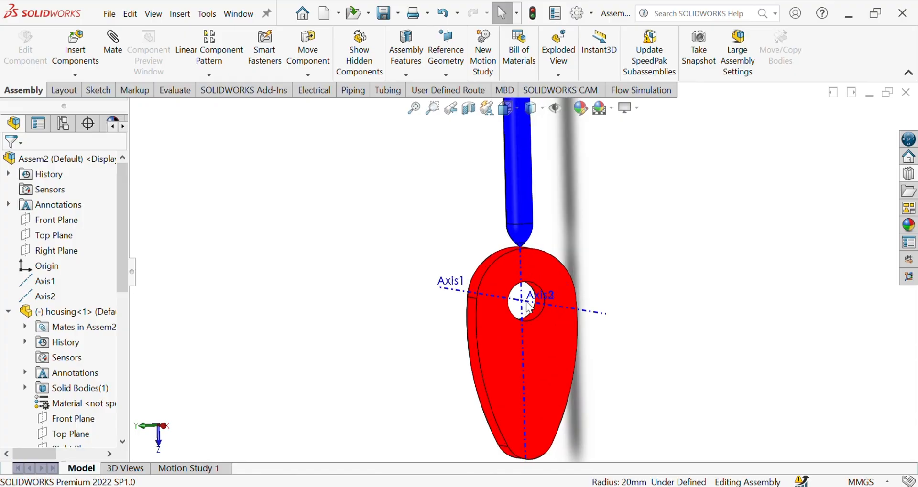
drag(532, 423, 567, 262)
scroll(562, 258, up, 5)
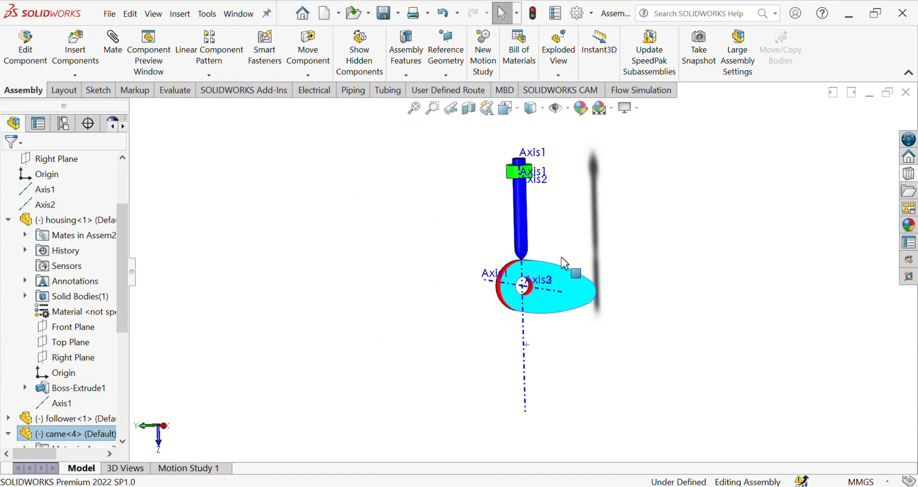
click(514, 281)
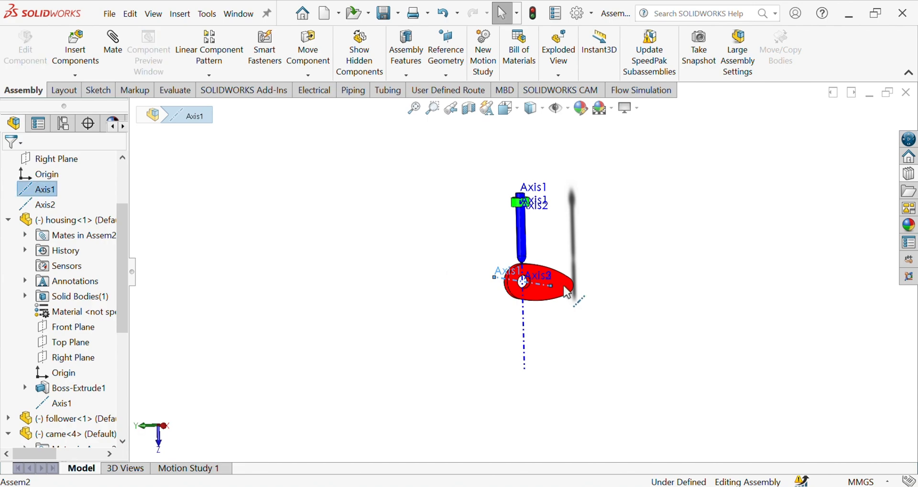
scroll(545, 311, down, 3)
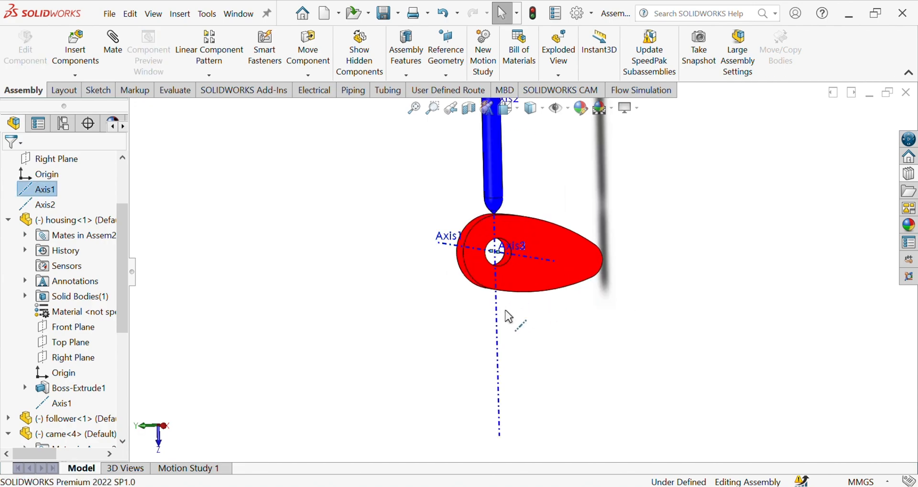
drag(478, 279, 521, 223)
scroll(543, 230, down, 2)
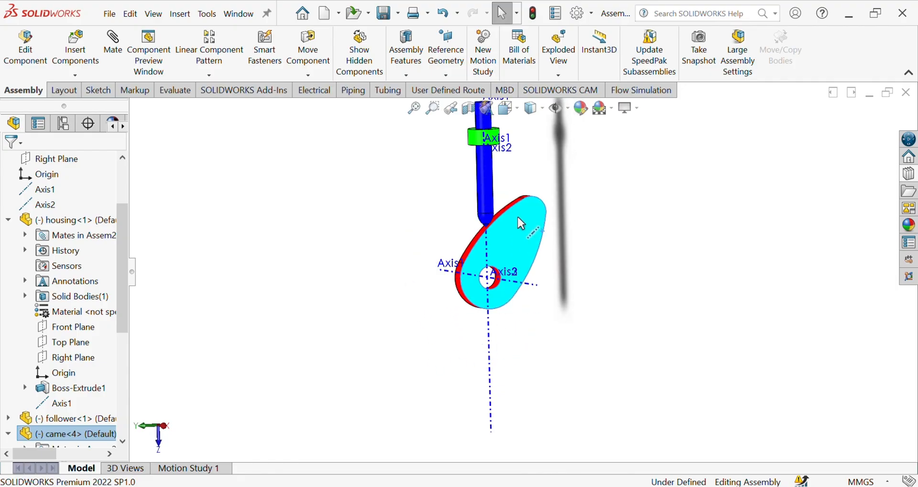